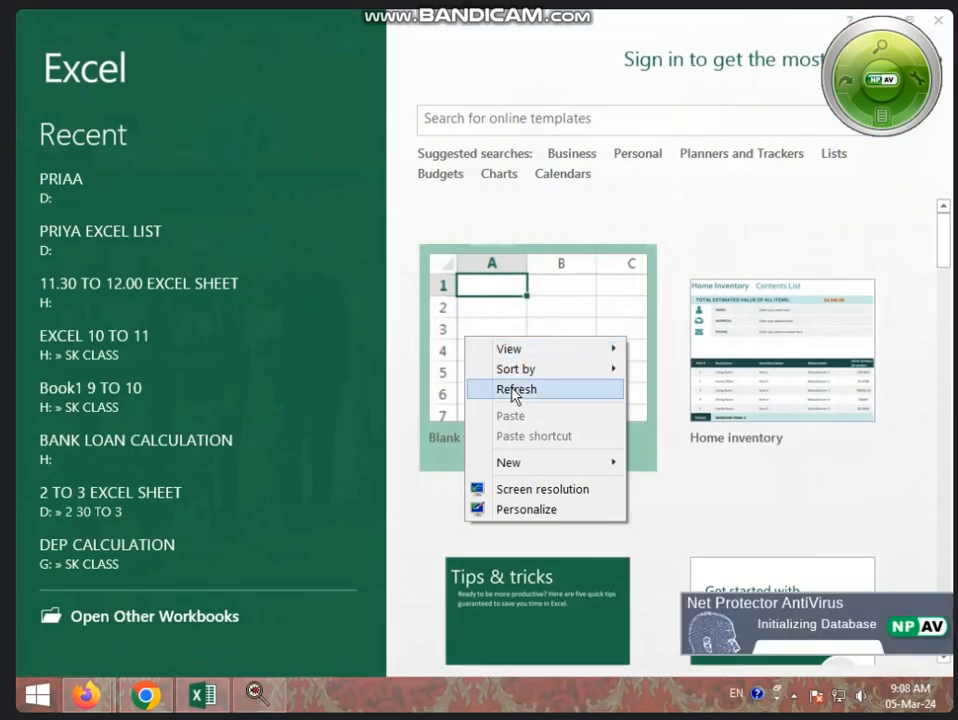
- Create a blank workbook and zoom the worksheet to 175%
{"action": "left_click", "coordinate": [513, 389]}
{"action": "left_click", "coordinate": [530, 331]}
{"action": "left_click", "coordinate": [375, 393]}
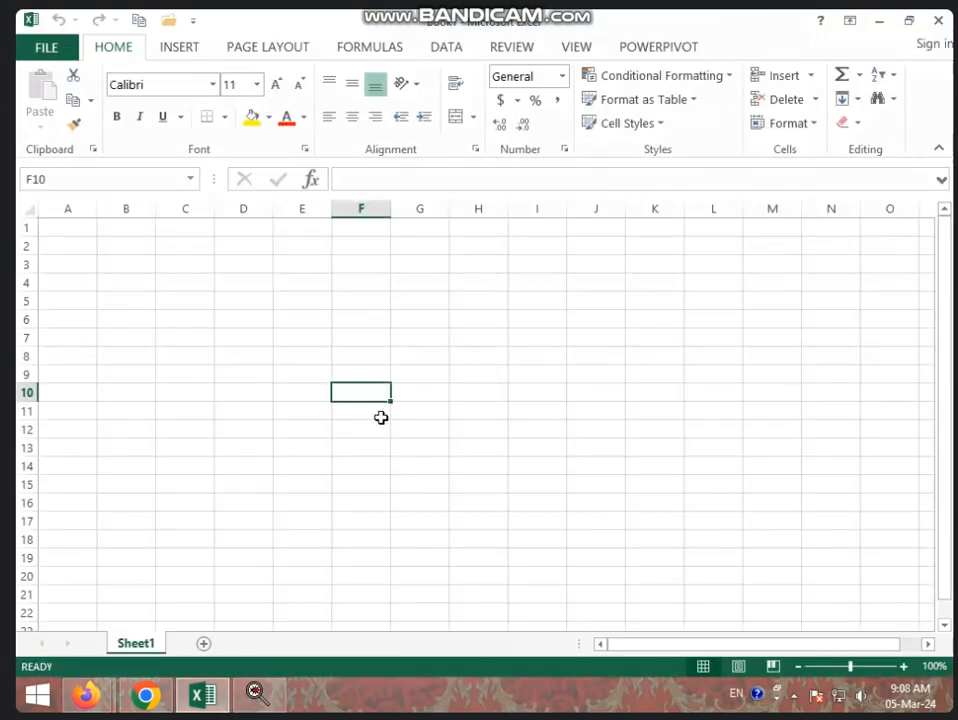
{"action": "scroll", "coordinate": [370, 400], "scroll_direction": "up", "scroll_amount": 5}
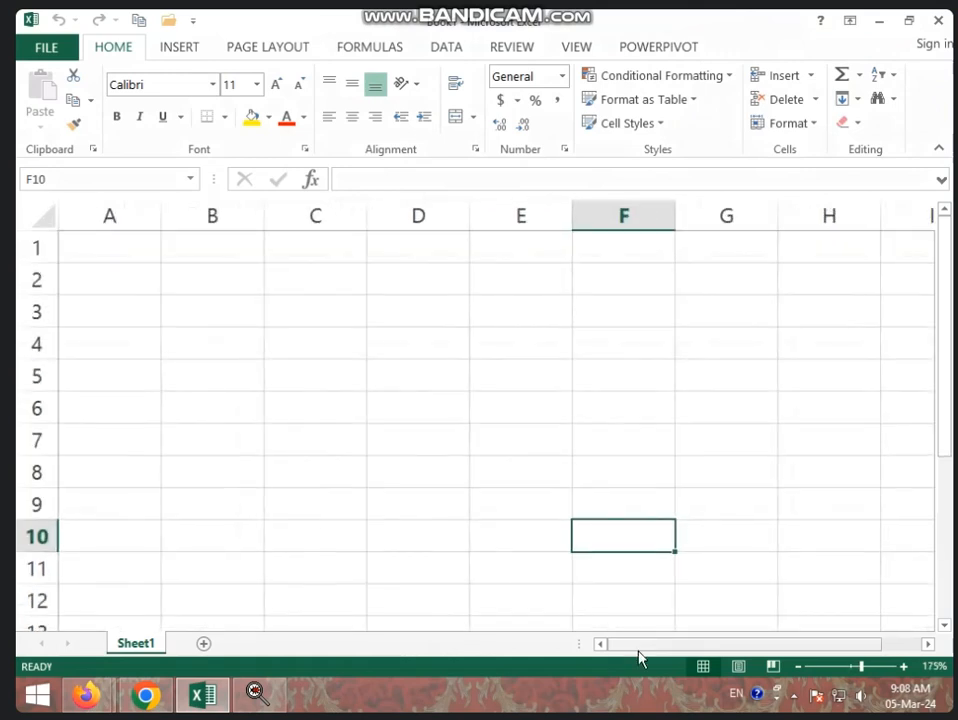
{"action": "left_click_drag", "start_coordinate": [640, 655], "coordinate": [640, 655]}
- Enter the column headings S.N. in A1 and NAME in B1
{"action": "left_click", "coordinate": [124, 250]}
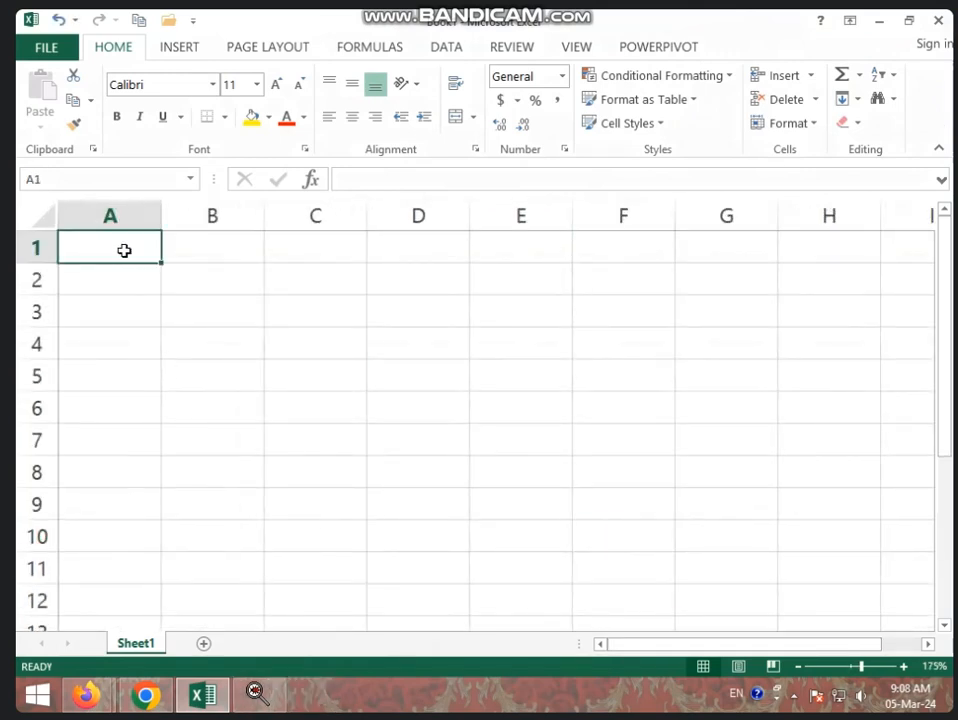
{"action": "type", "text": "S."}
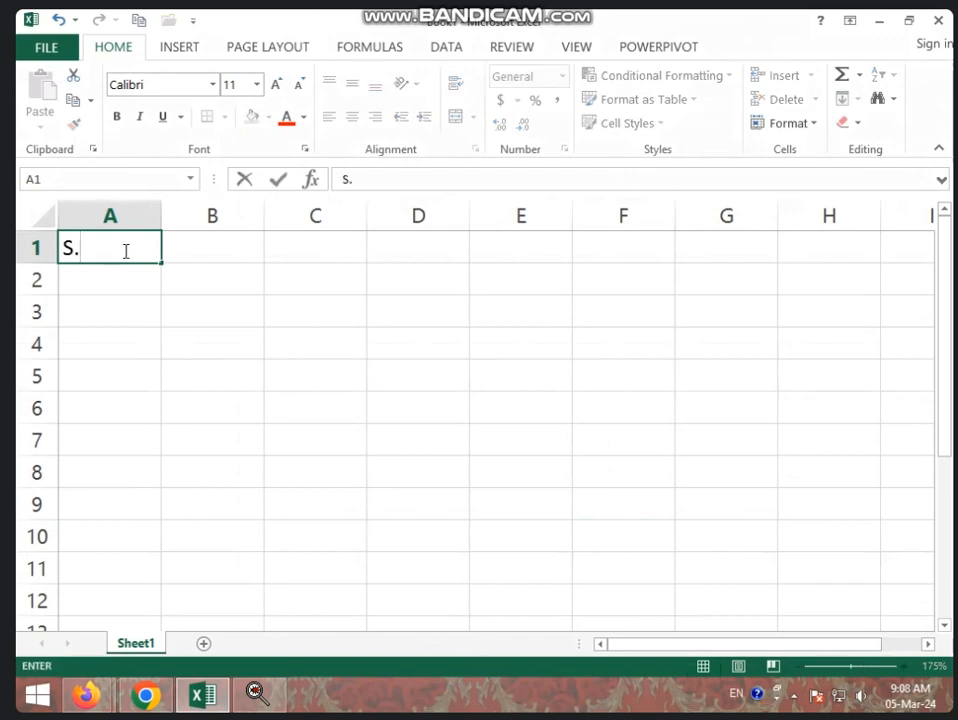
{"action": "type", "text": "N."}
{"action": "key", "text": "Tab"}
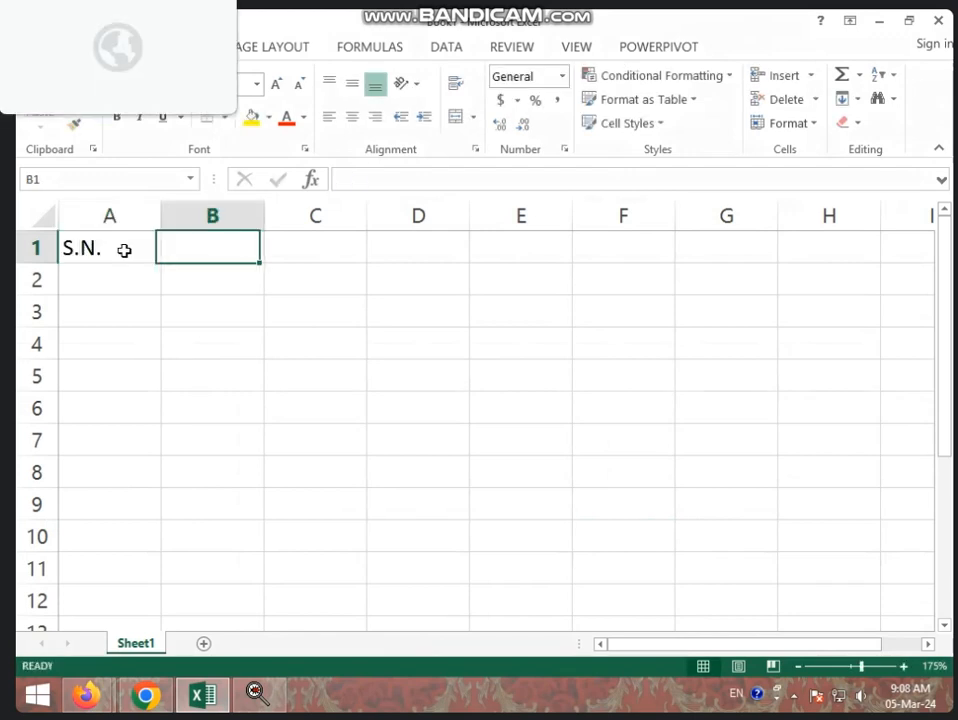
{"action": "type", "text": "NAME"}
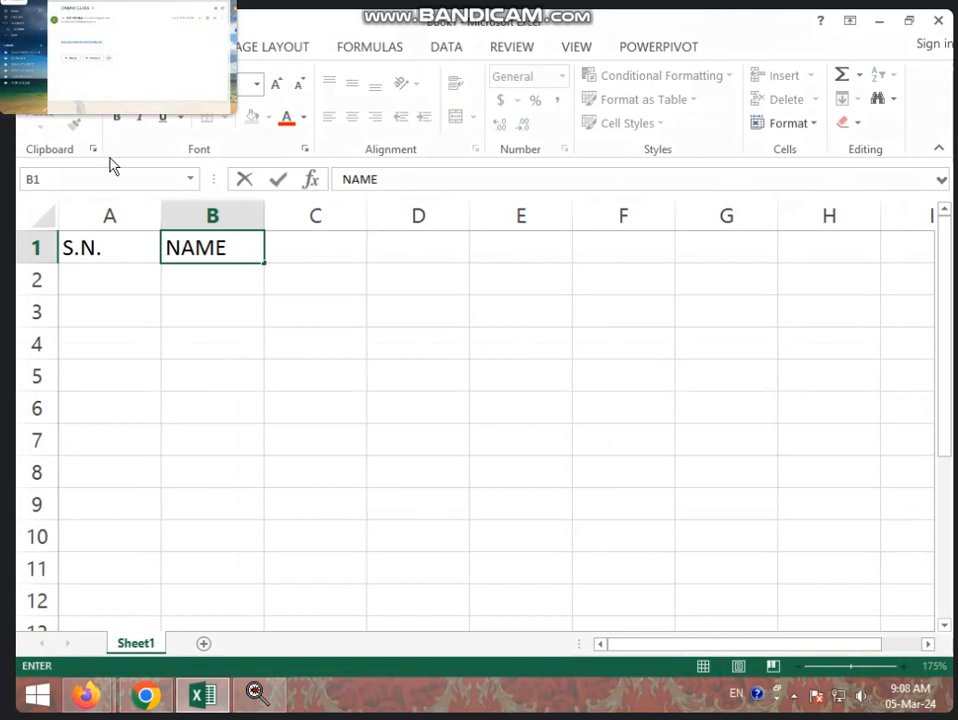
{"action": "key", "text": "Return"}
- Number cells A2 to A8 from 1 to 7 by entering 1 and 2 and filling the series down
{"action": "type", "text": "1"}
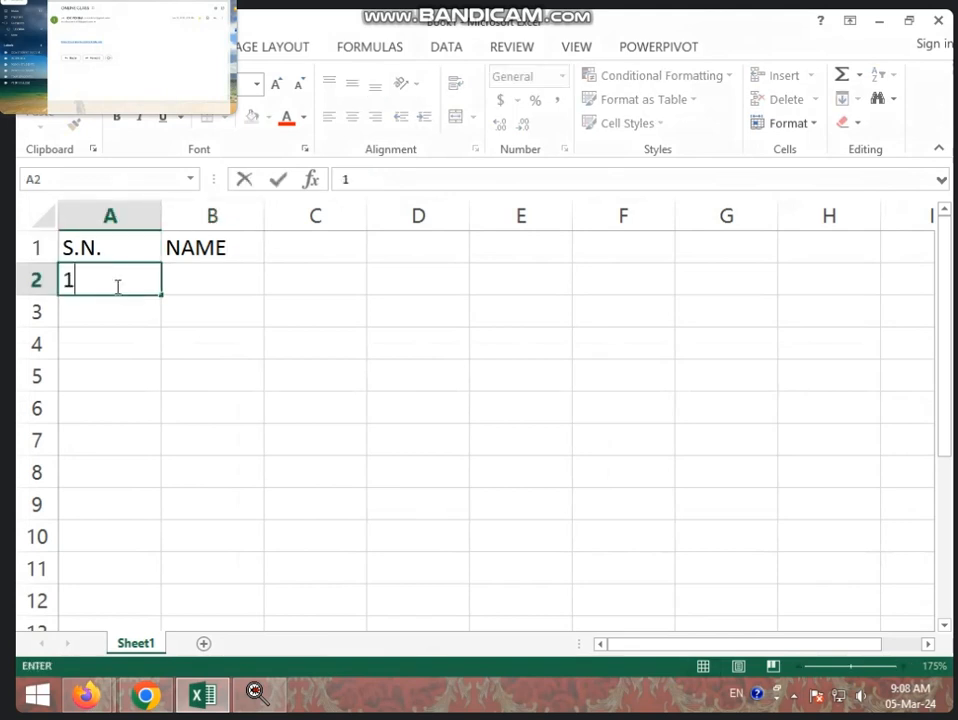
{"action": "key", "text": "Return"}
{"action": "type", "text": "2"}
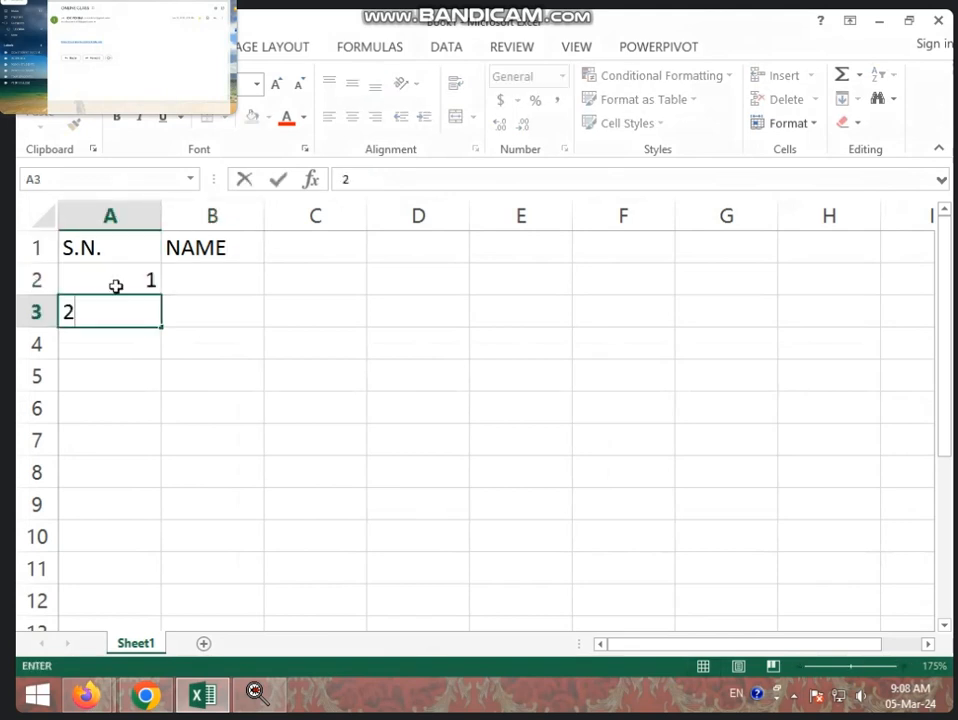
{"action": "left_click_drag", "start_coordinate": [116, 286], "coordinate": [150, 476]}
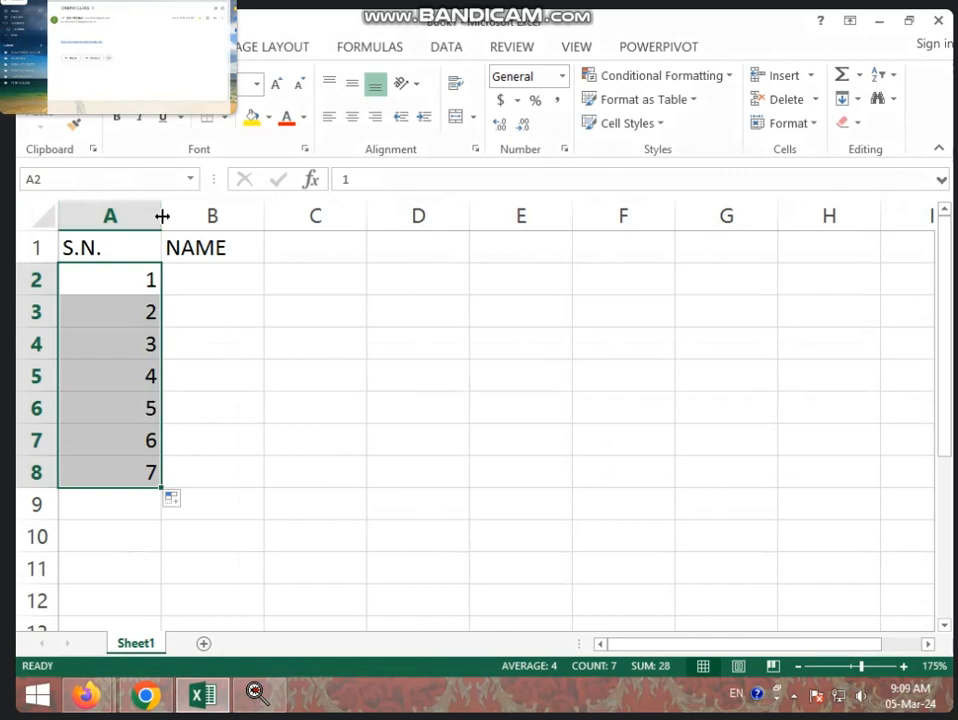
- Narrow column A to fit the serial numbers and widen column B for the names
{"action": "left_click_drag", "start_coordinate": [162, 216], "coordinate": [115, 216]}
{"action": "left_click", "coordinate": [160, 280]}
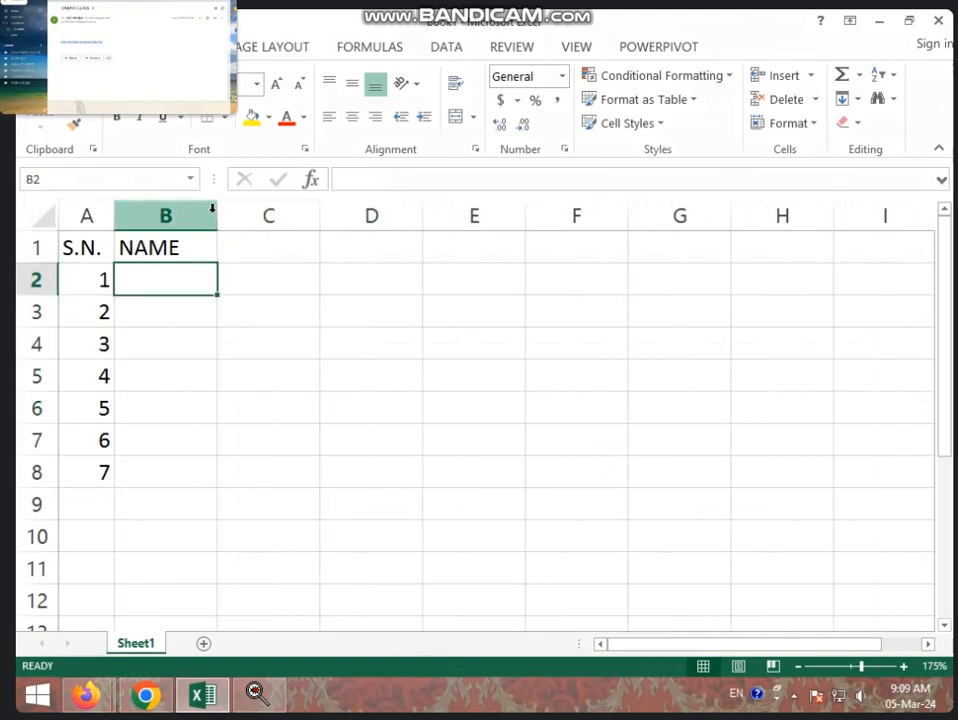
{"action": "left_click_drag", "start_coordinate": [218, 214], "coordinate": [253, 214]}
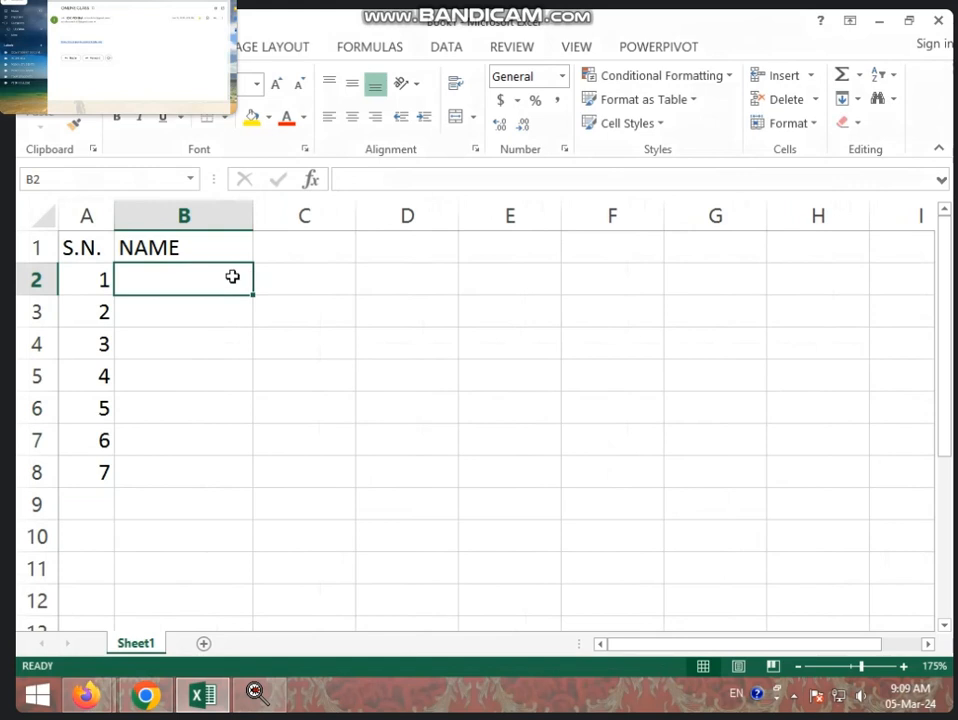
- Fill the NAME column from B2 to B8 with seven first names, one per row
{"action": "type", "text": "AJAY"}
{"action": "key", "text": "Return"}
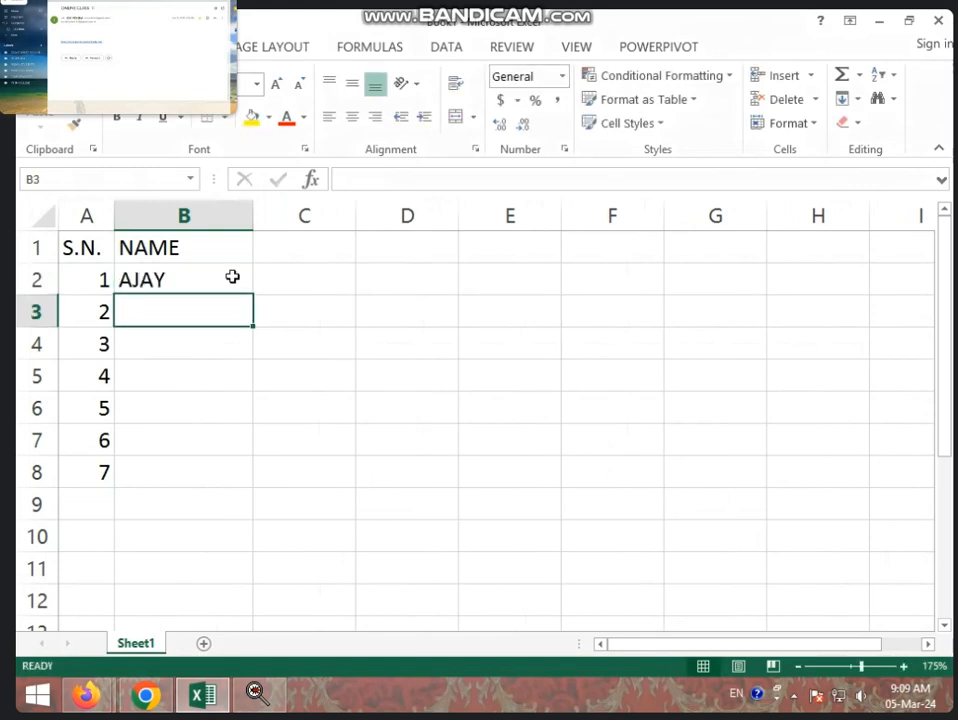
{"action": "type", "text": "SUHAN"}
{"action": "key", "text": "Return"}
{"action": "type", "text": "M"}
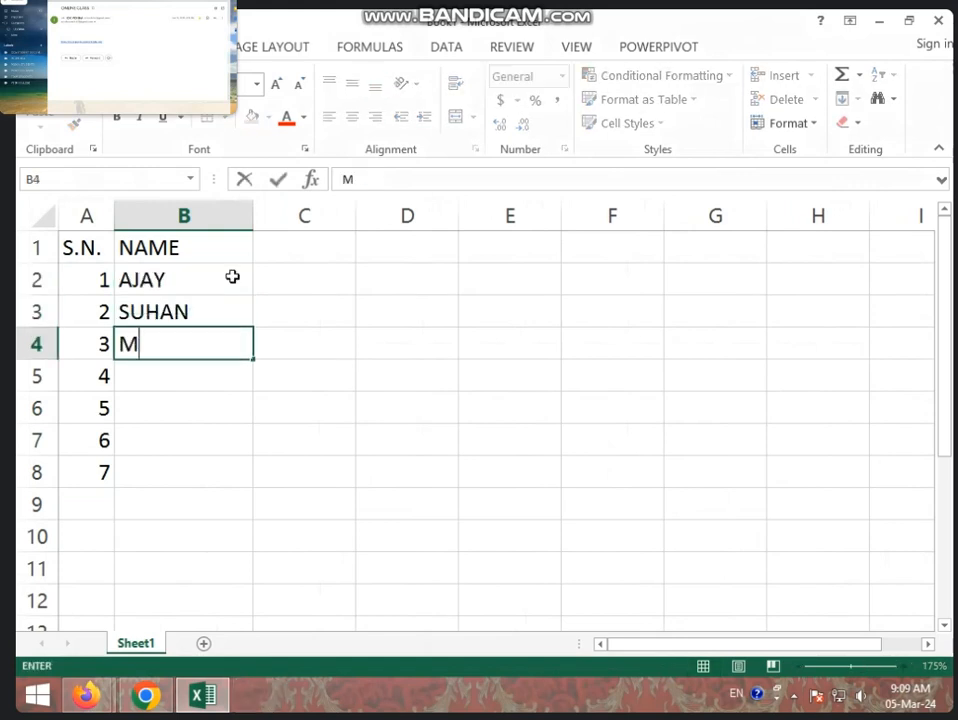
{"action": "type", "text": "OHAN"}
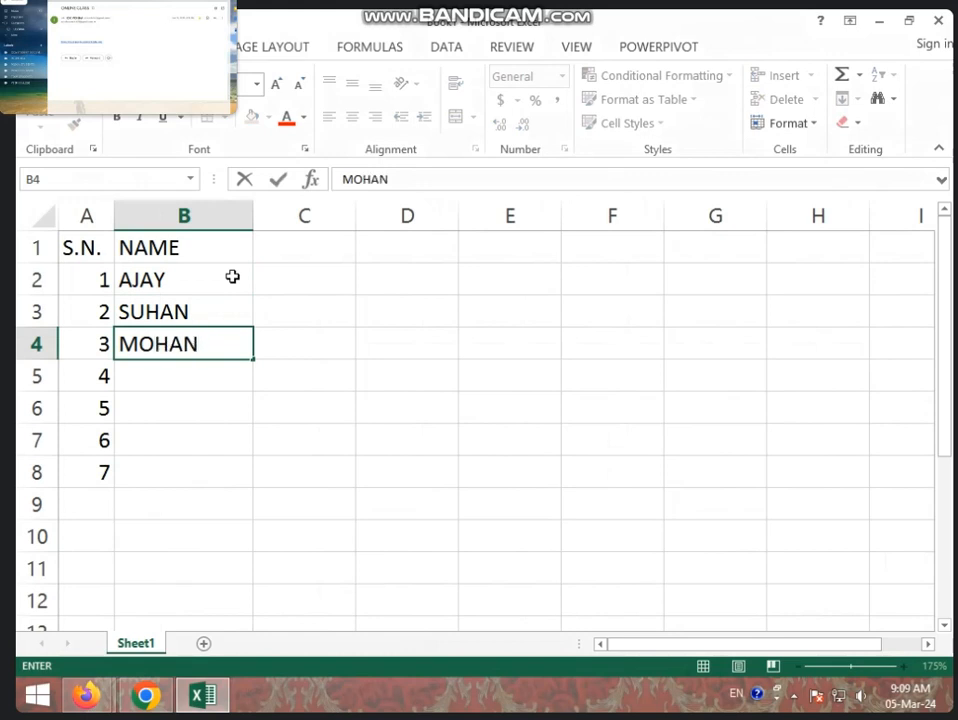
{"action": "key", "text": "Return"}
{"action": "type", "text": "SHYAM"}
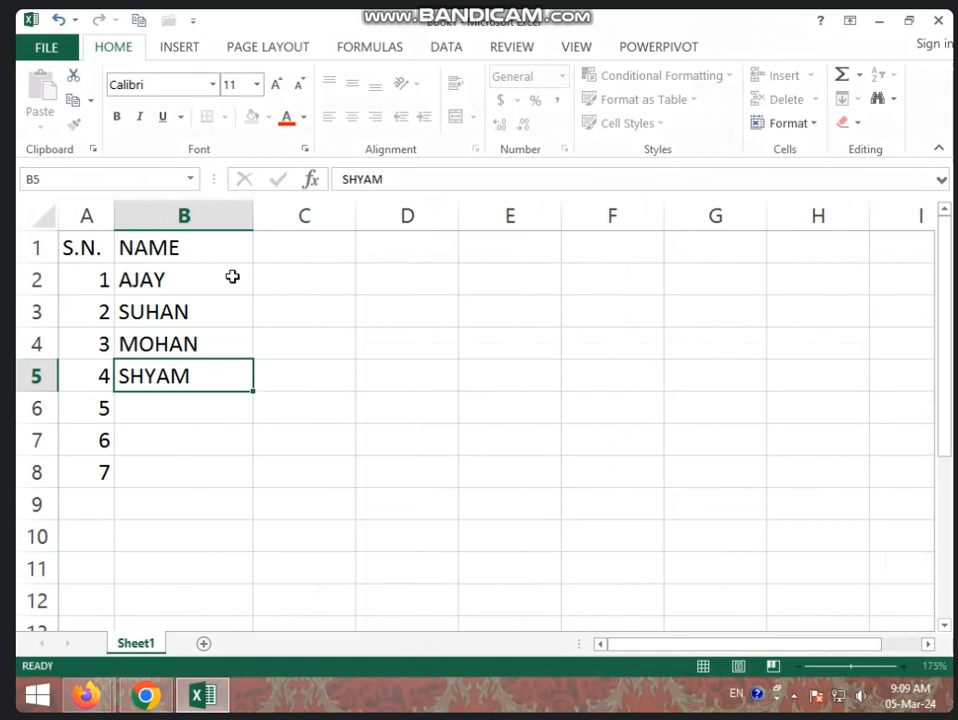
{"action": "key", "text": "Return"}
{"action": "type", "text": "RAM"}
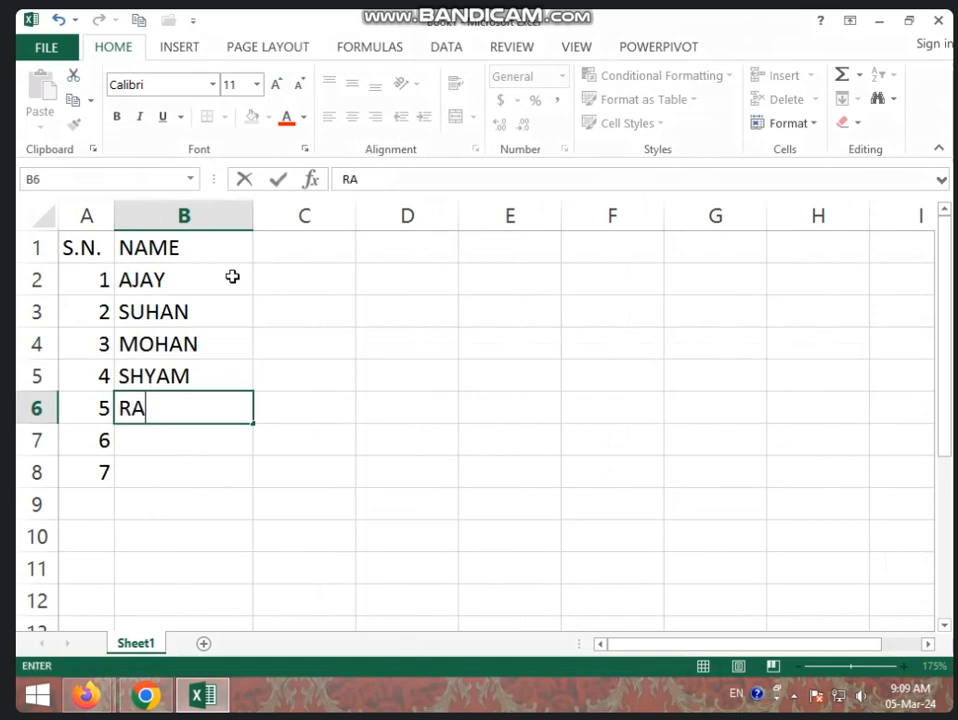
{"action": "key", "text": "Return"}
{"action": "type", "text": "VIJAY"}
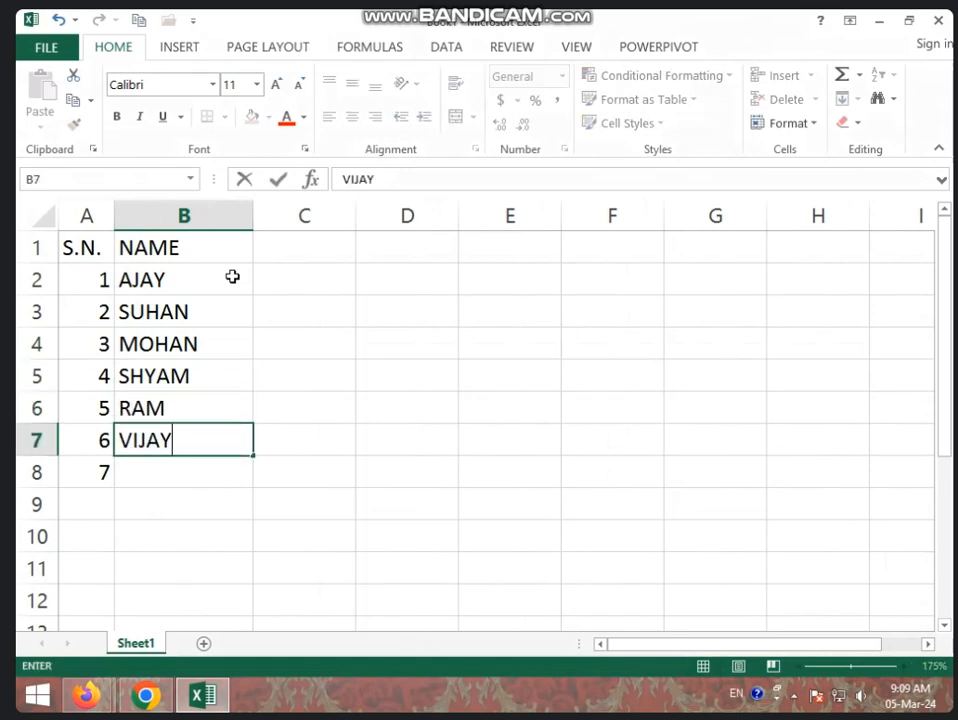
{"action": "key", "text": "Return"}
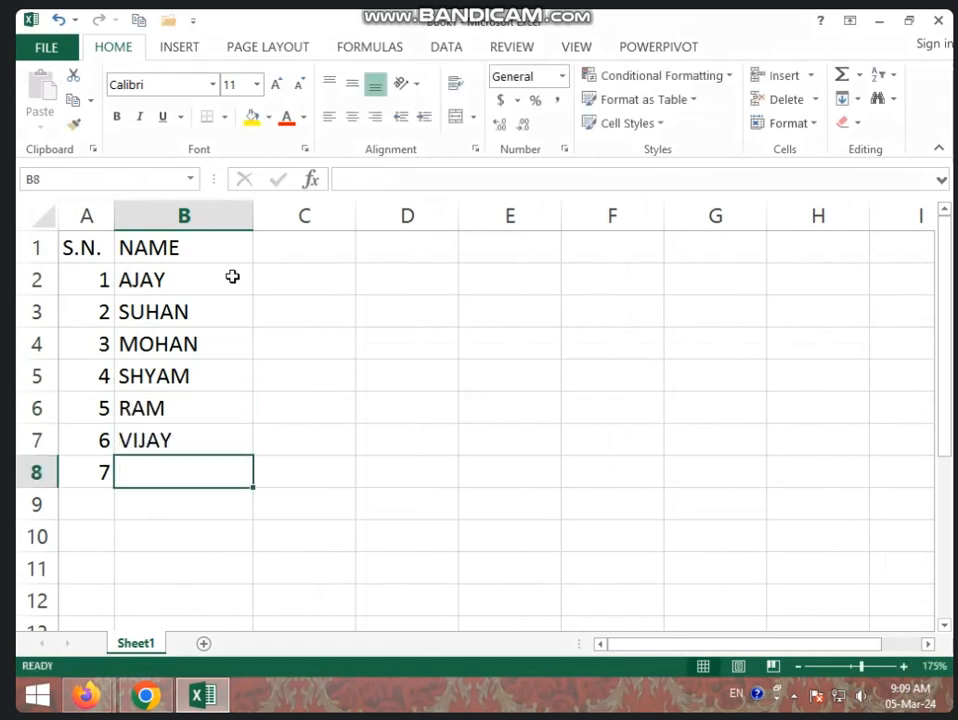
{"action": "type", "text": "ROHAN"}
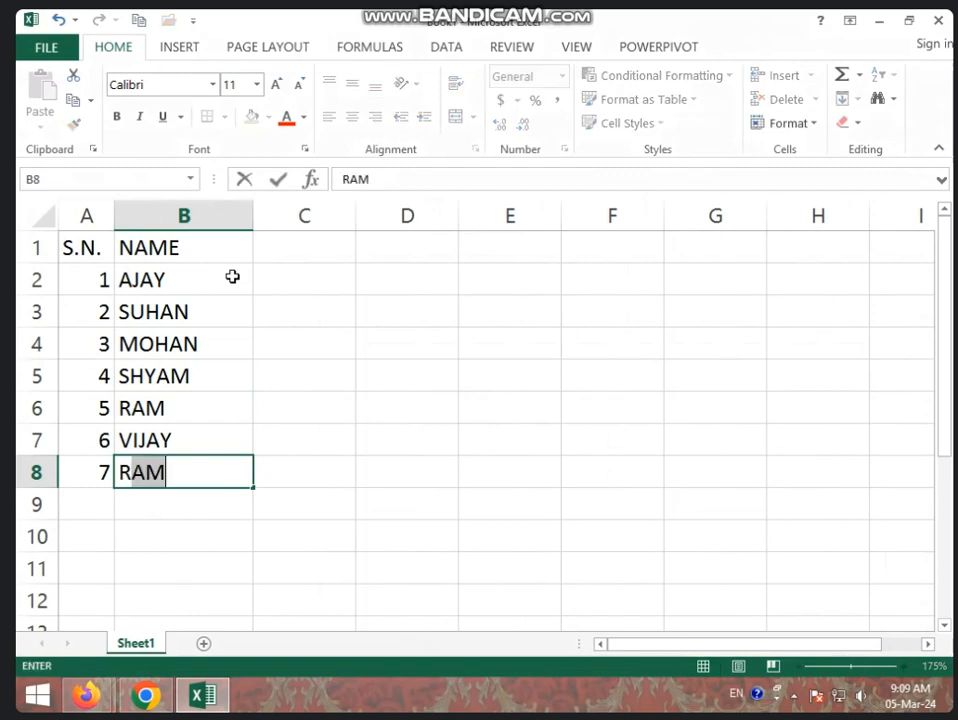
- Enter the heading BASIC SALARY in C1 and widen column C to fit it
{"action": "left_click", "coordinate": [314, 256]}
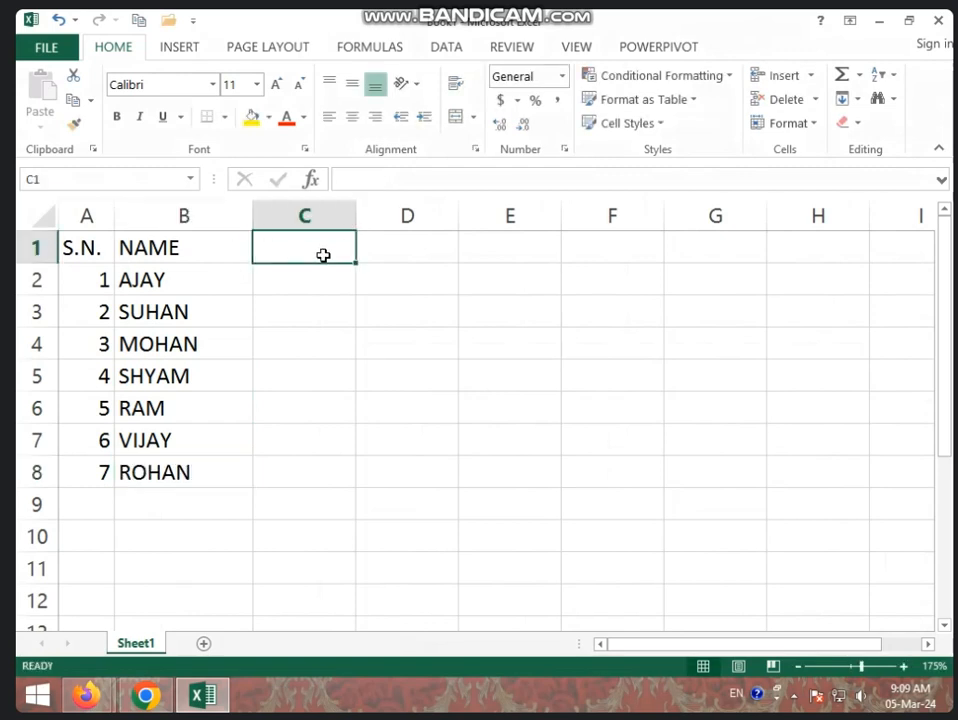
{"action": "type", "text": "BASIC SA"}
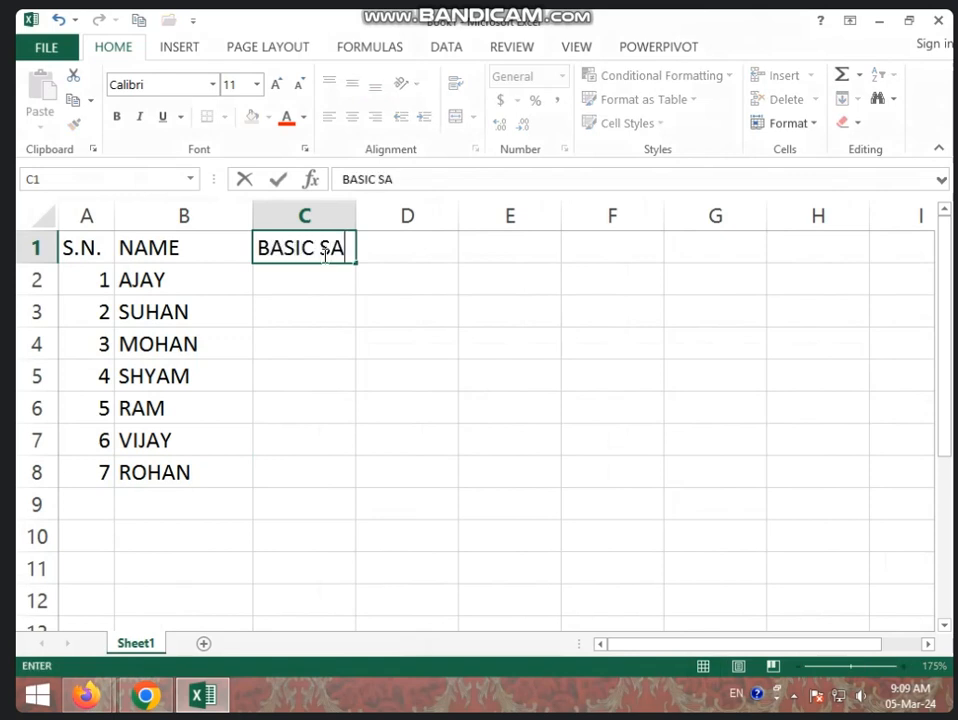
{"action": "type", "text": "LARY"}
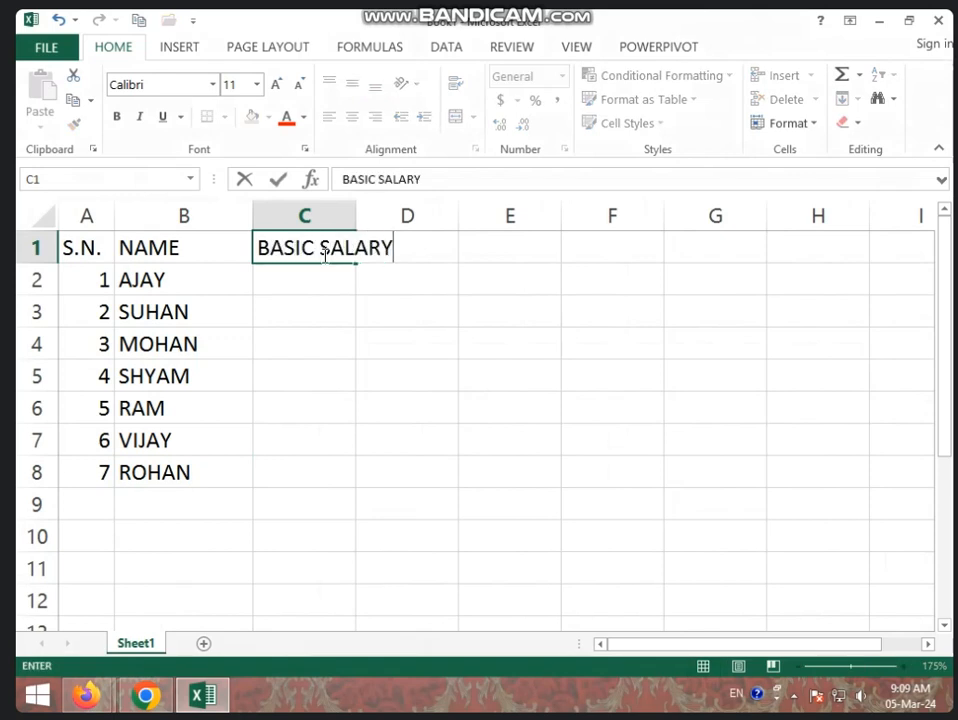
{"action": "left_click", "coordinate": [420, 318]}
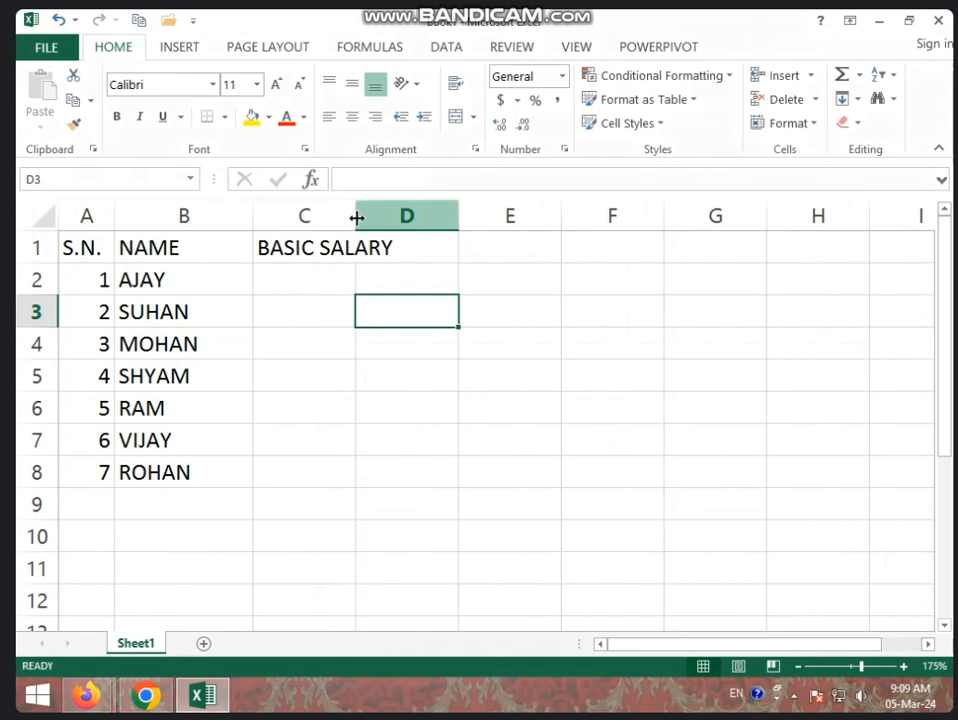
{"action": "left_click_drag", "start_coordinate": [356, 218], "coordinate": [408, 216]}
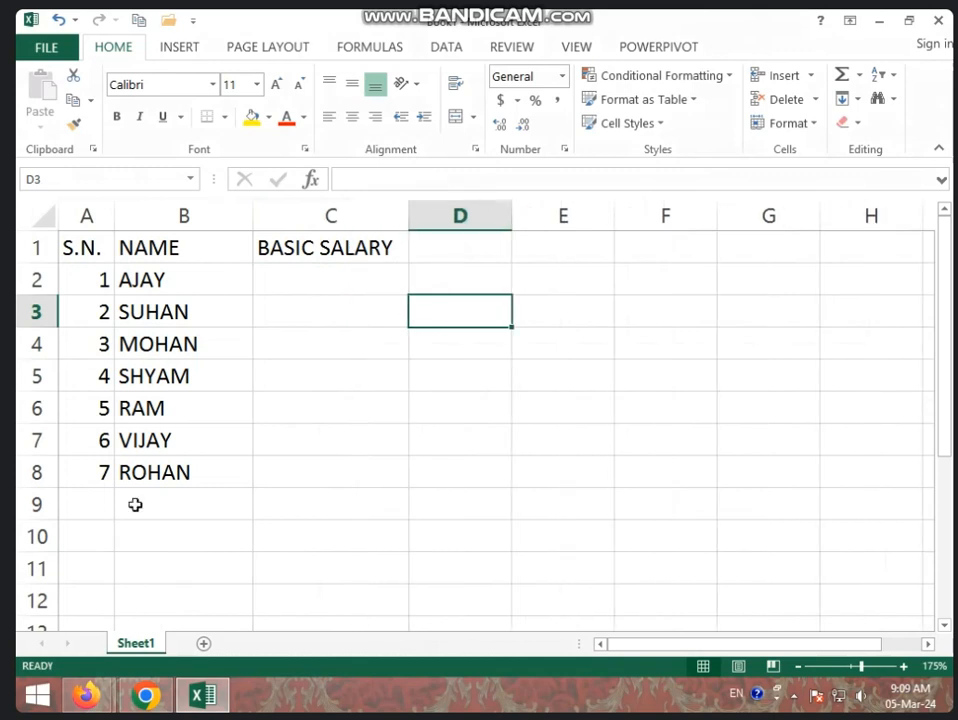
- Enter the basic salaries 5000, 6000 and 7000 in cells C2 to C4
{"action": "left_click", "coordinate": [318, 279]}
{"action": "type", "text": "5"}
{"action": "key", "text": "Return"}
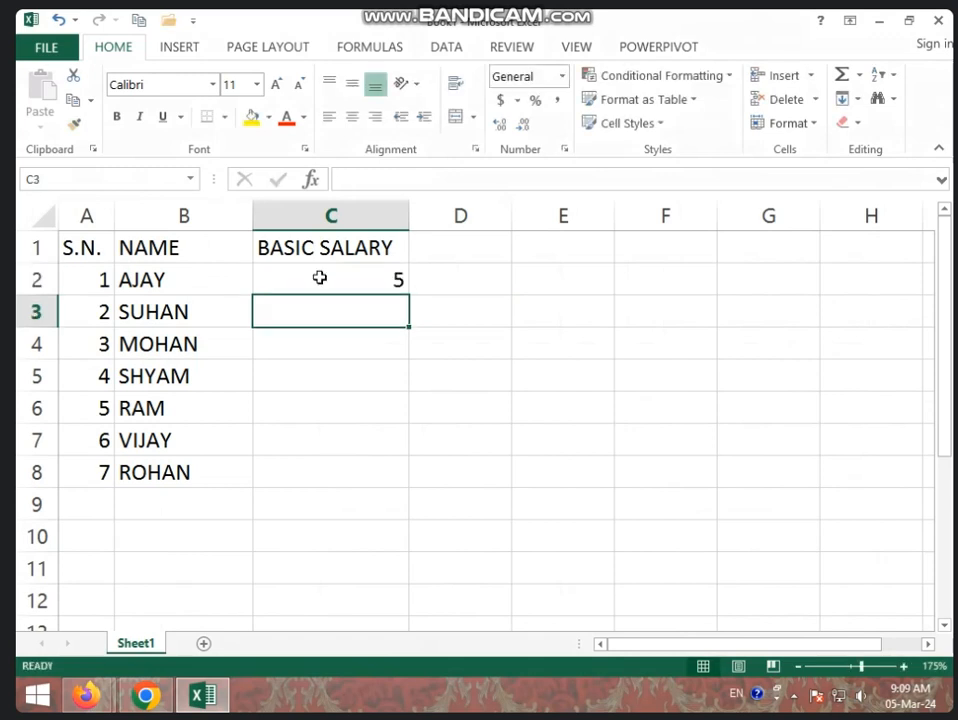
{"action": "left_click", "coordinate": [319, 278]}
{"action": "double_click", "coordinate": [321, 279]}
{"action": "type", "text": "000"}
{"action": "key", "text": "Return"}
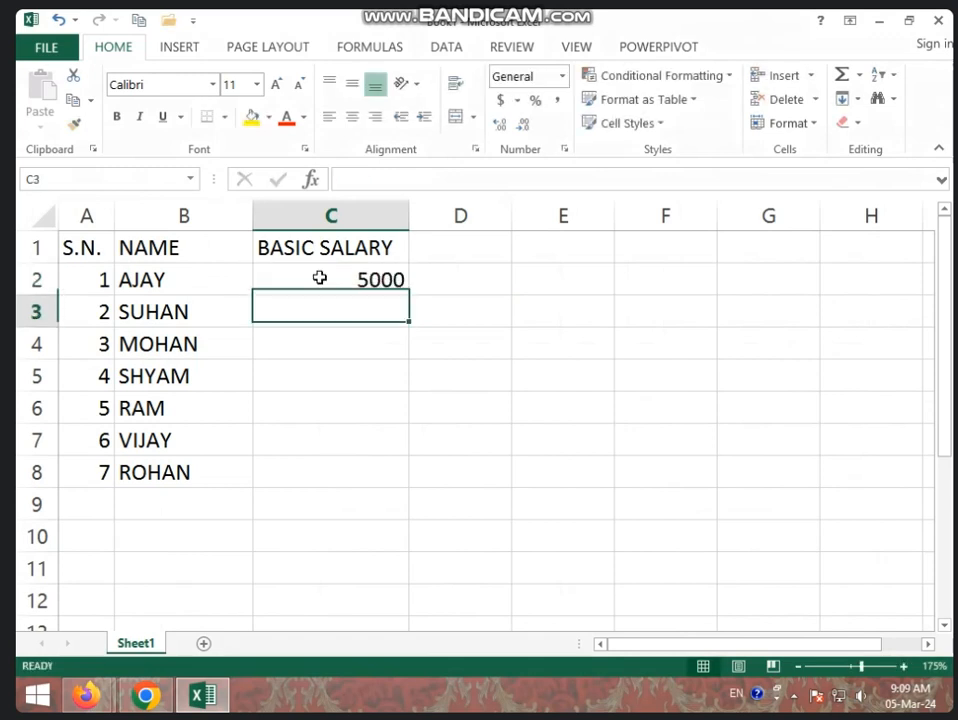
{"action": "type", "text": "6000"}
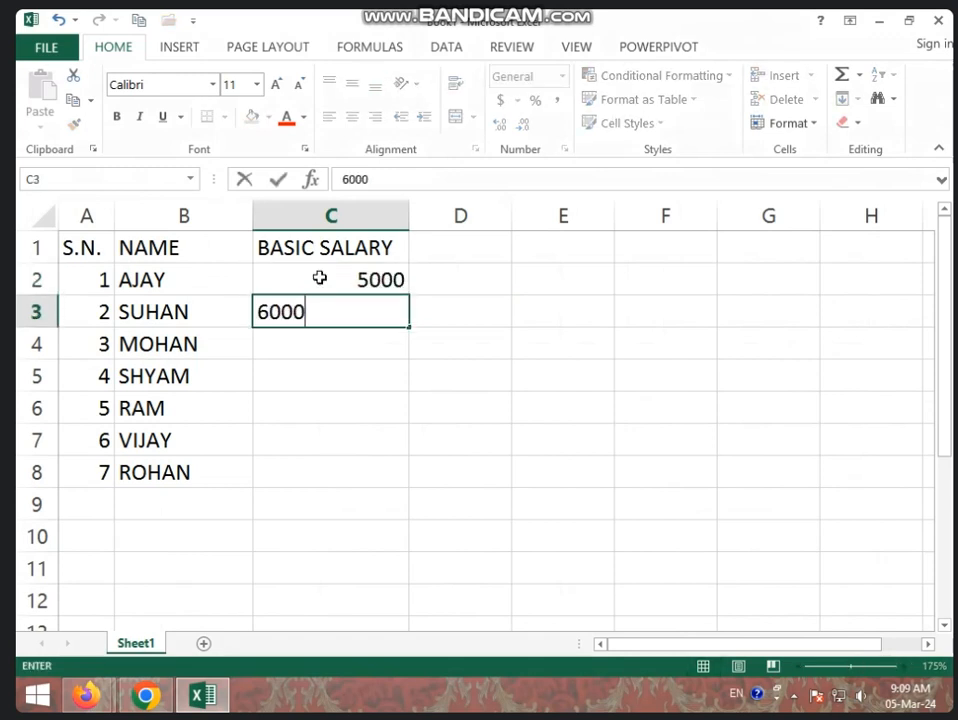
{"action": "key", "text": "Return"}
{"action": "type", "text": "7000"}
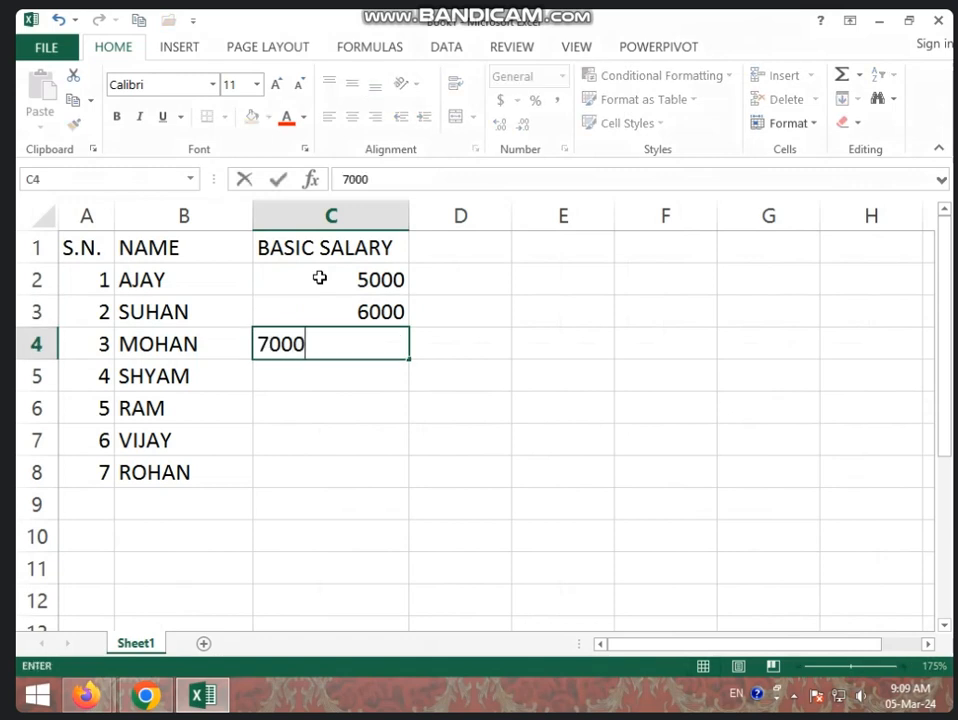
{"action": "key", "text": "Return"}
- Enter the basic salaries 6000, 8000, 9000 and 5000 in cells C5 to C8
{"action": "type", "text": "6000"}
{"action": "key", "text": "Return"}
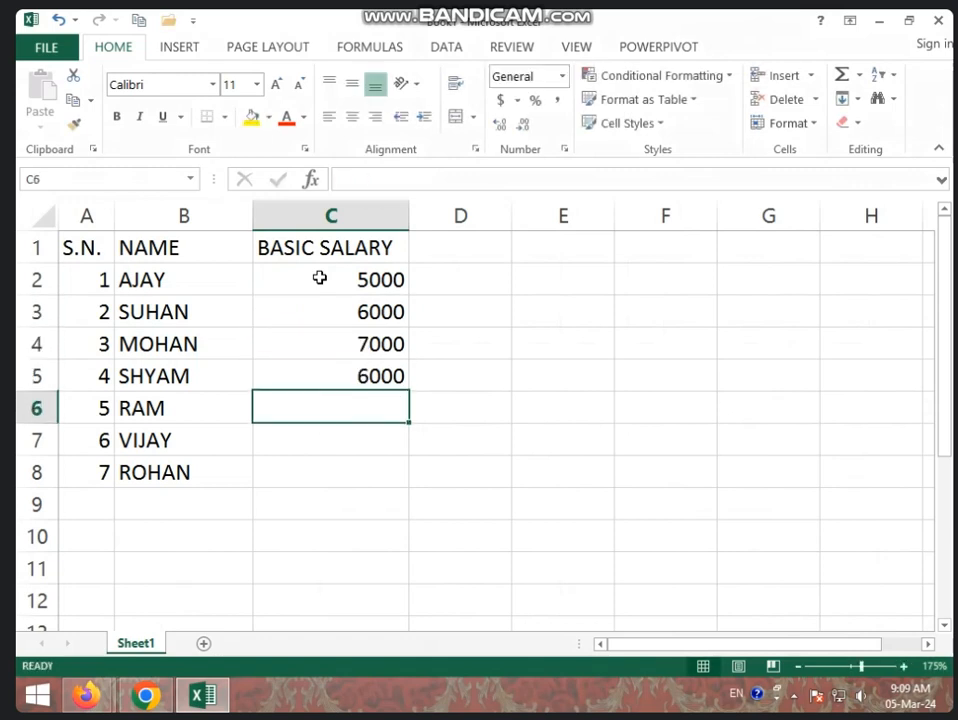
{"action": "type", "text": "8000"}
{"action": "key", "text": "Return"}
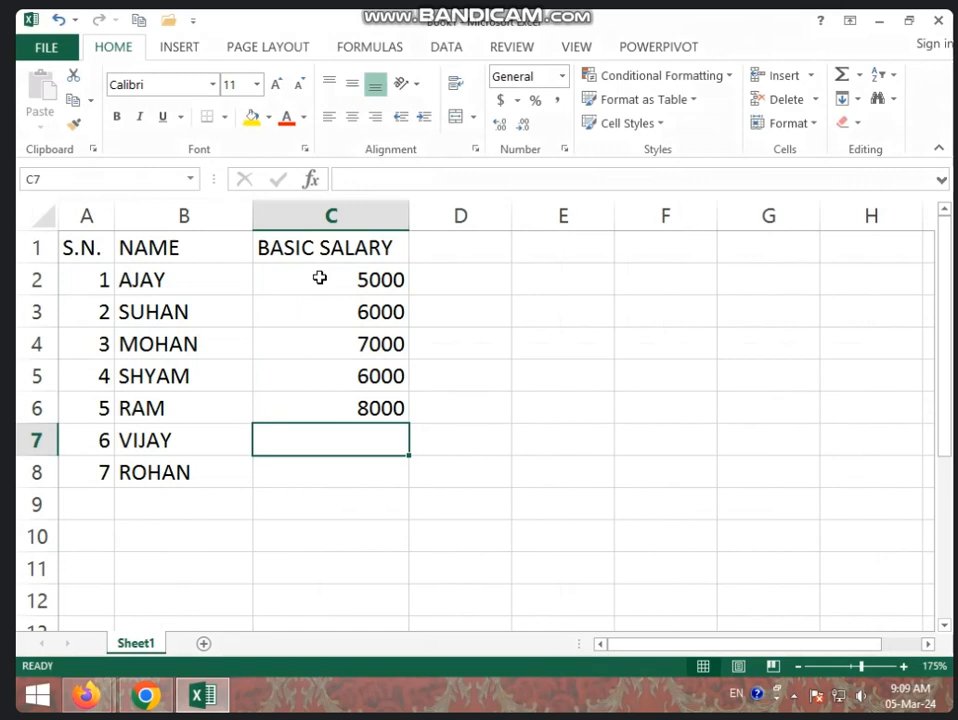
{"action": "type", "text": "9000"}
{"action": "key", "text": "Return"}
{"action": "type", "text": "5"}
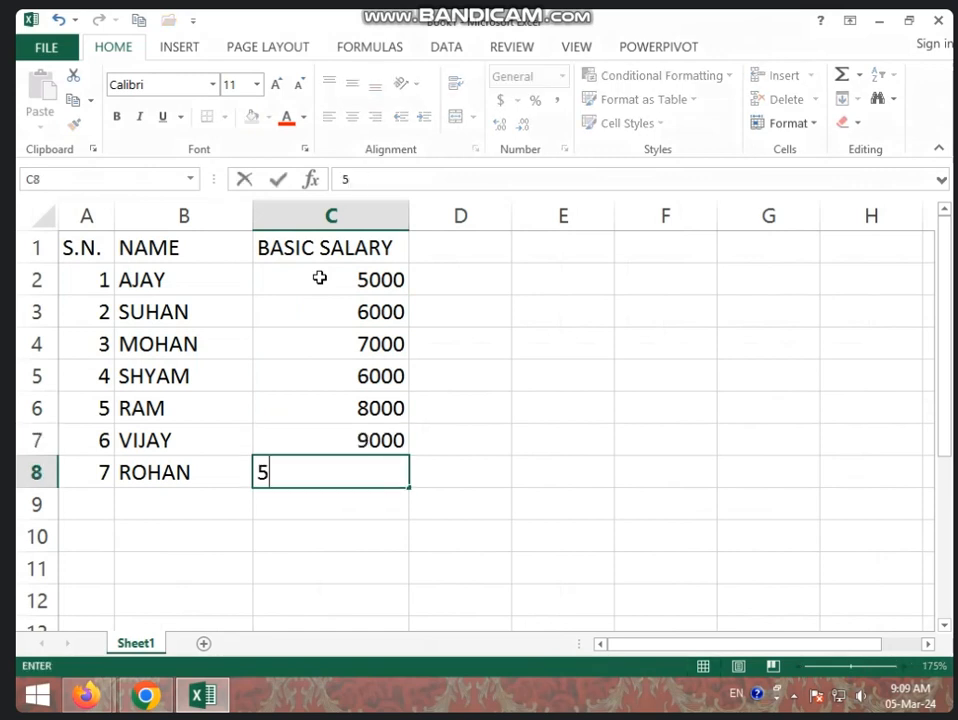
{"action": "type", "text": "000"}
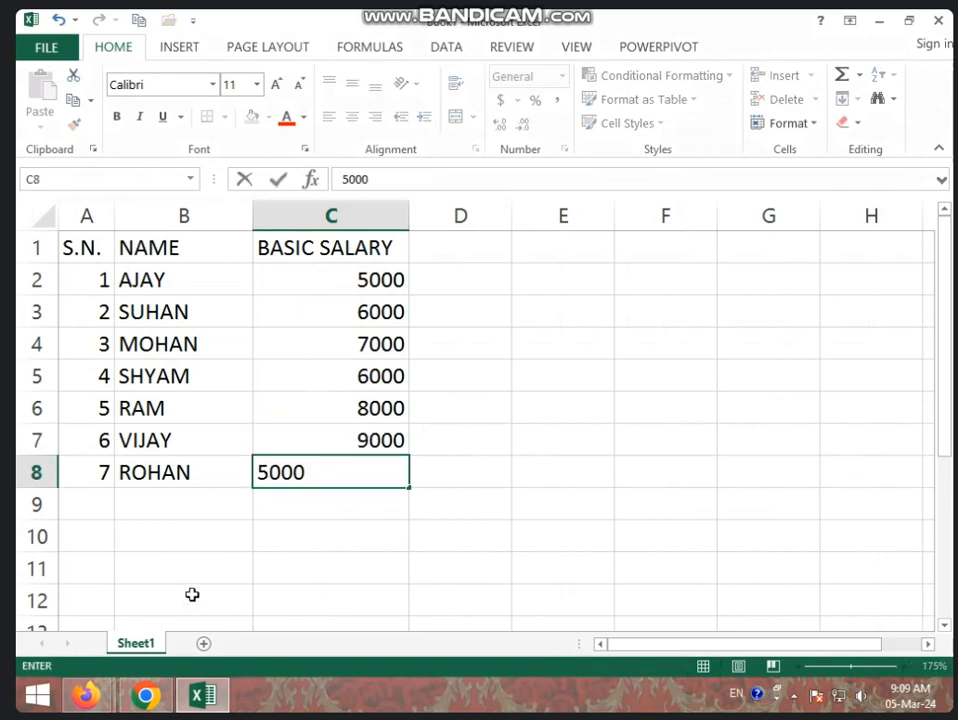
{"action": "left_click", "coordinate": [451, 286]}
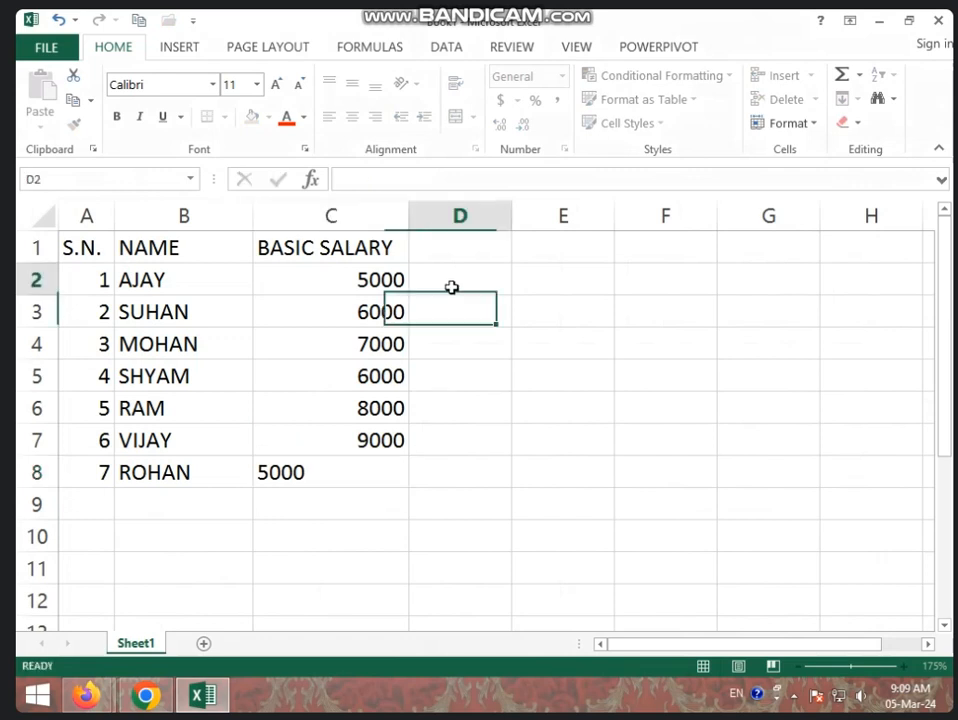
- Insert a blank row above the heading row of the salary sheet
{"action": "left_click", "coordinate": [27, 244]}
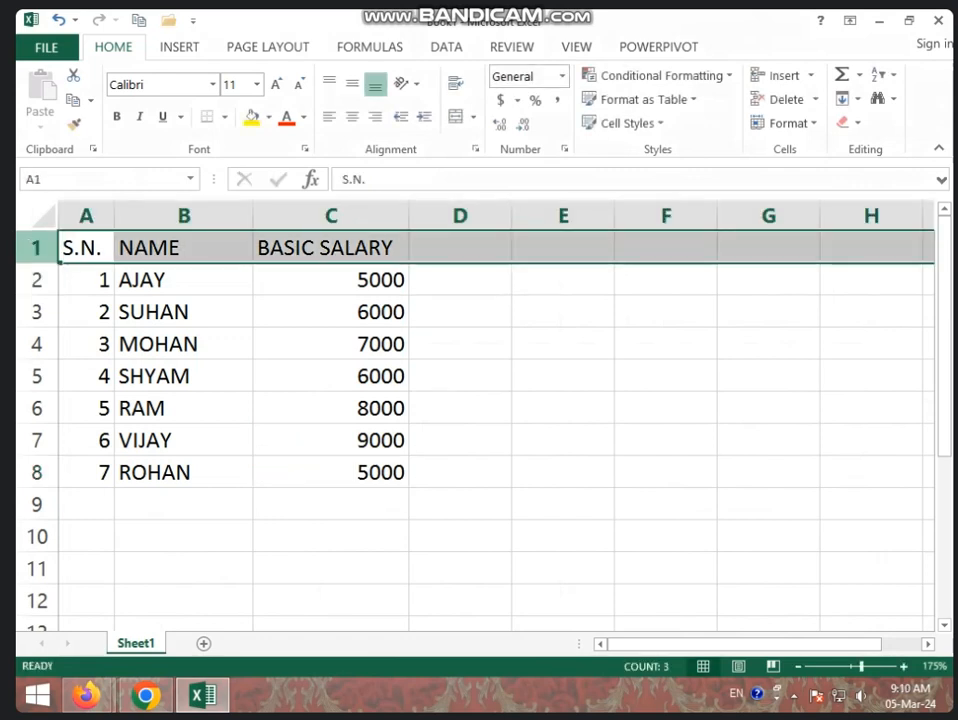
{"action": "right_click", "coordinate": [20, 250]}
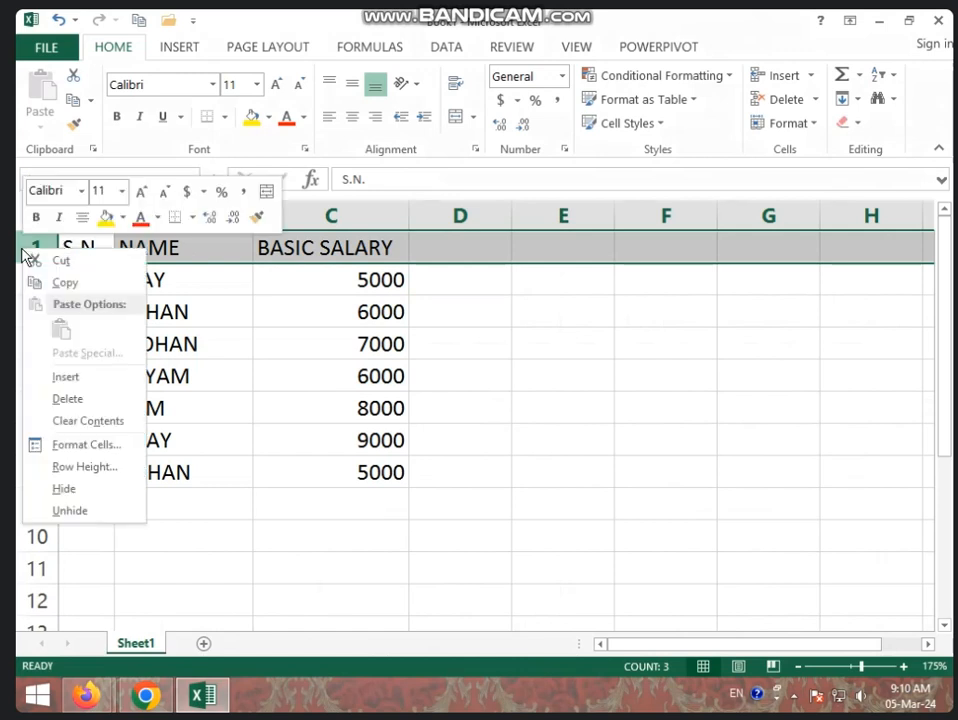
{"action": "left_click", "coordinate": [72, 376]}
{"action": "left_click", "coordinate": [515, 277]}
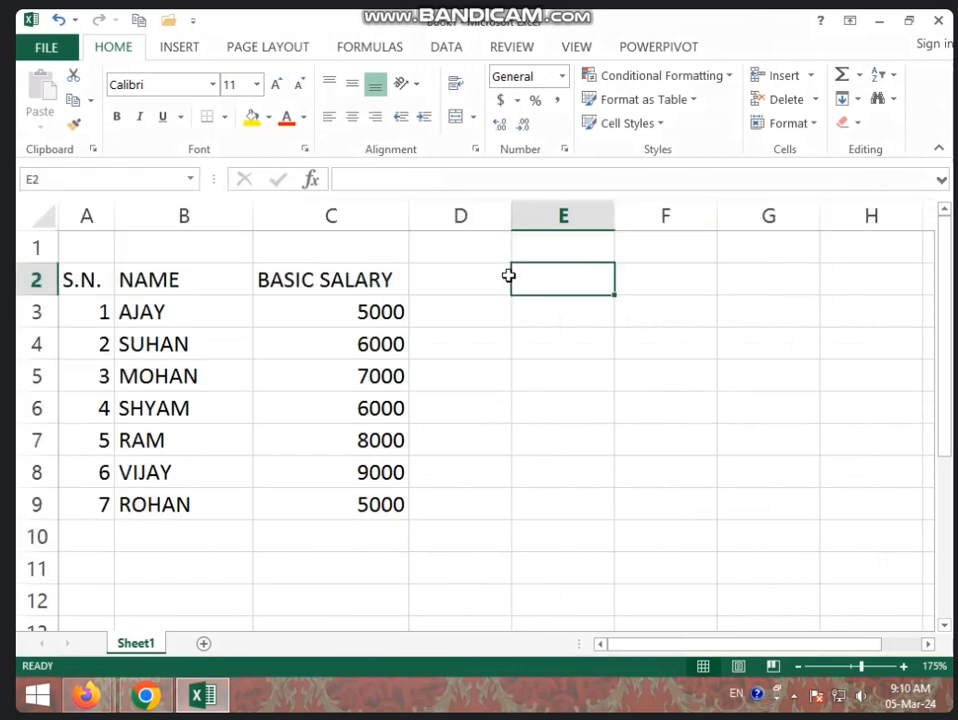
- Merge and center cells D1 to F1 and enter the heading LEAVE
{"action": "left_click", "coordinate": [451, 247]}
{"action": "left_click_drag", "start_coordinate": [451, 247], "coordinate": [625, 247]}
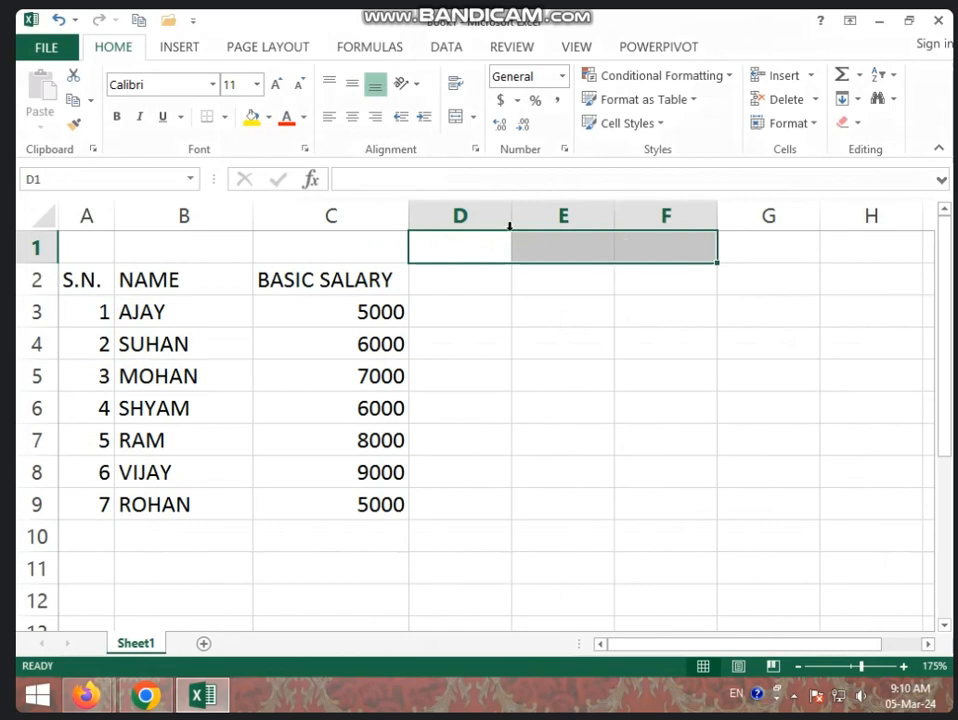
{"action": "left_click", "coordinate": [455, 120]}
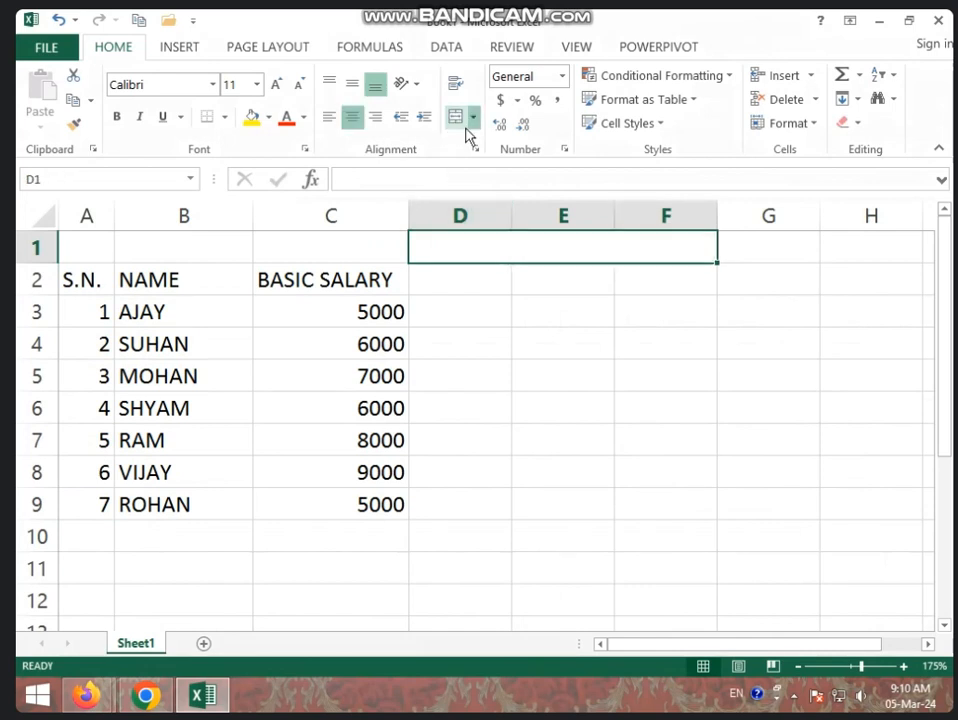
{"action": "type", "text": "LEAVE"}
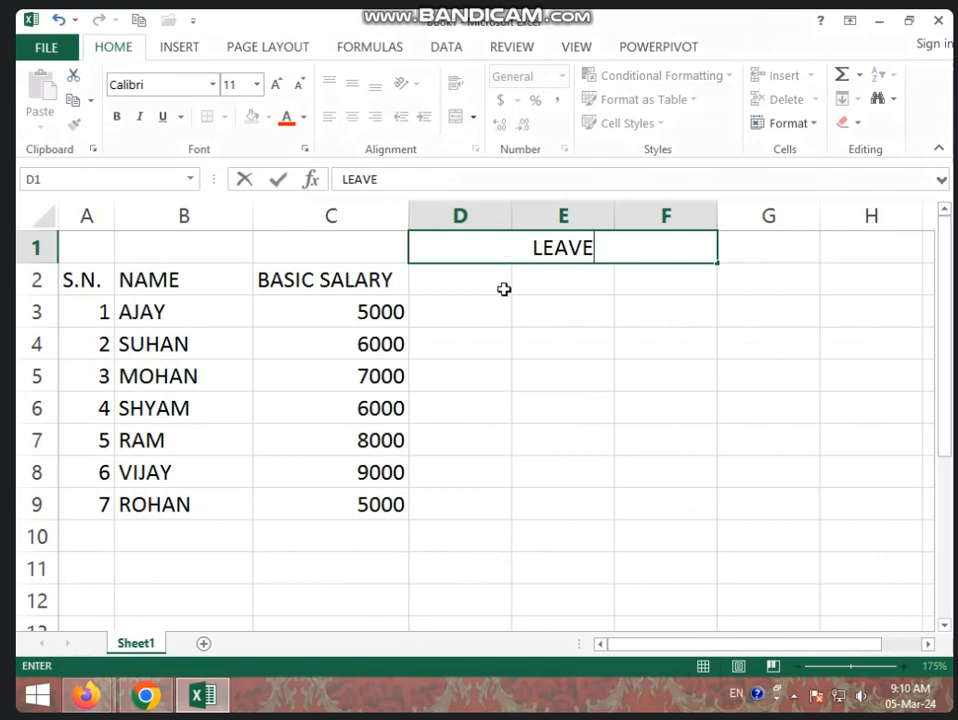
- Enter the subheadings DAY, AMT and TOTAL in D2, E2 and F2 under LEAVE
{"action": "left_click", "coordinate": [502, 284]}
{"action": "type", "text": "DAY"}
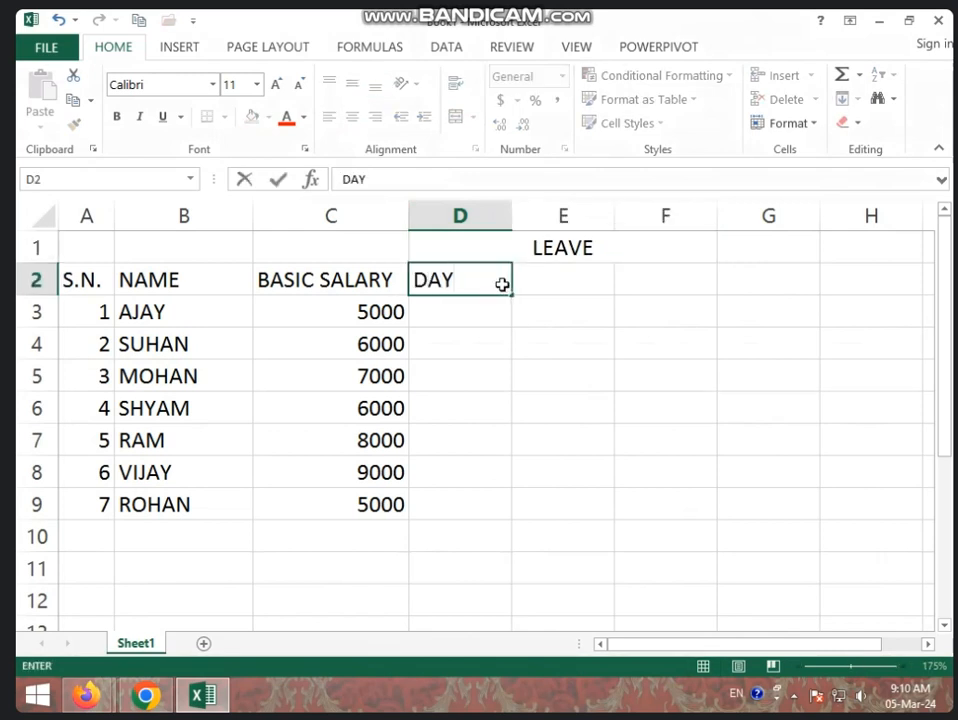
{"action": "key", "text": "Tab"}
{"action": "type", "text": "AMT"}
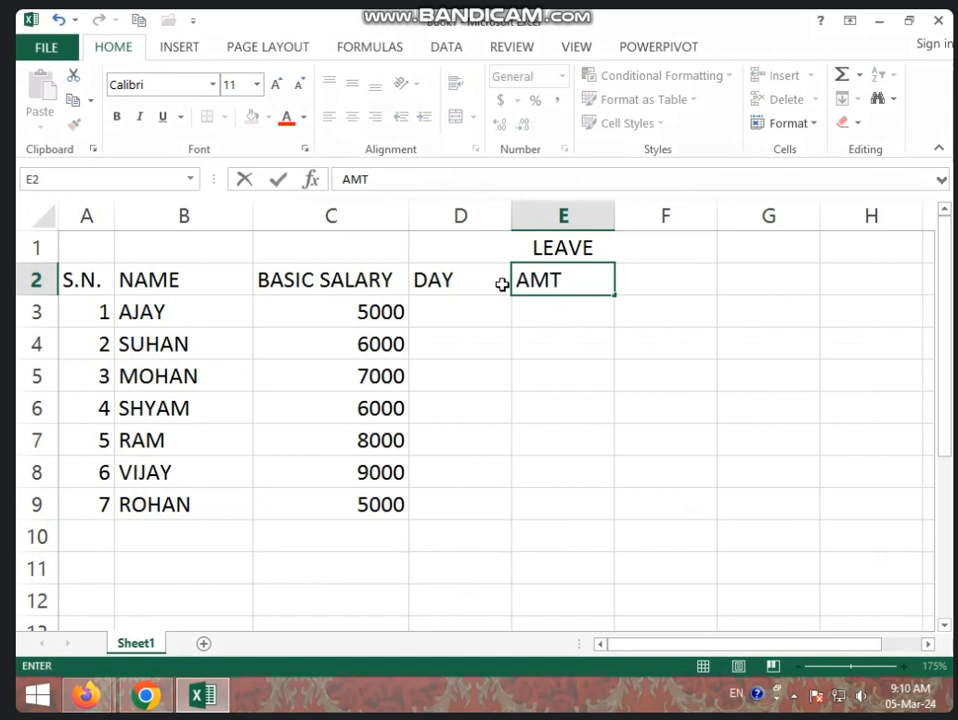
{"action": "key", "text": "Tab"}
{"action": "type", "text": "TOT"}
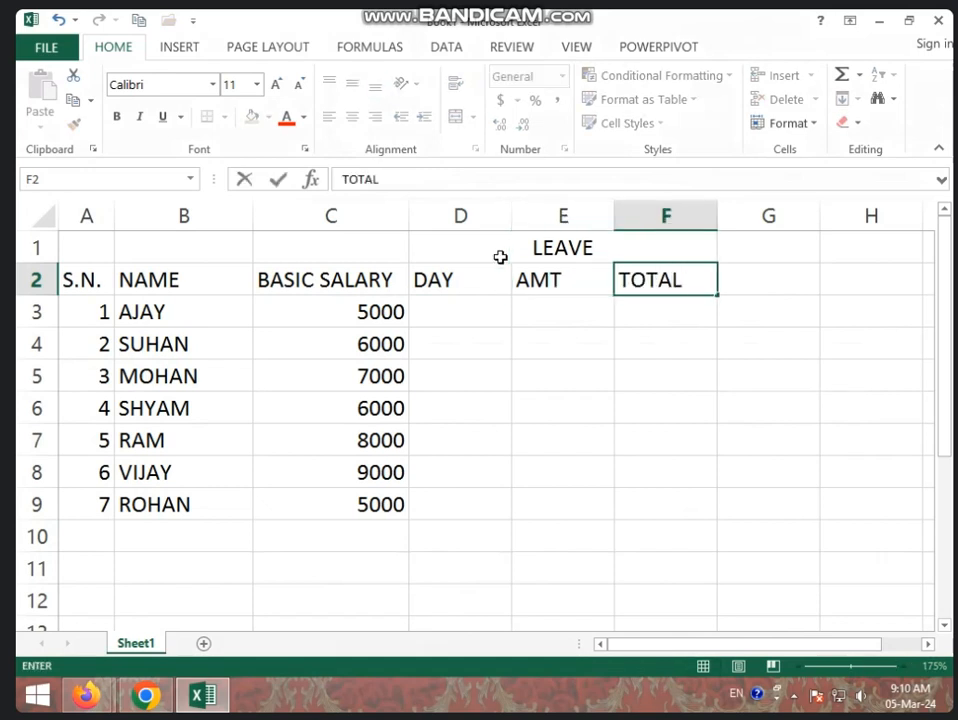
{"action": "left_click", "coordinate": [539, 314]}
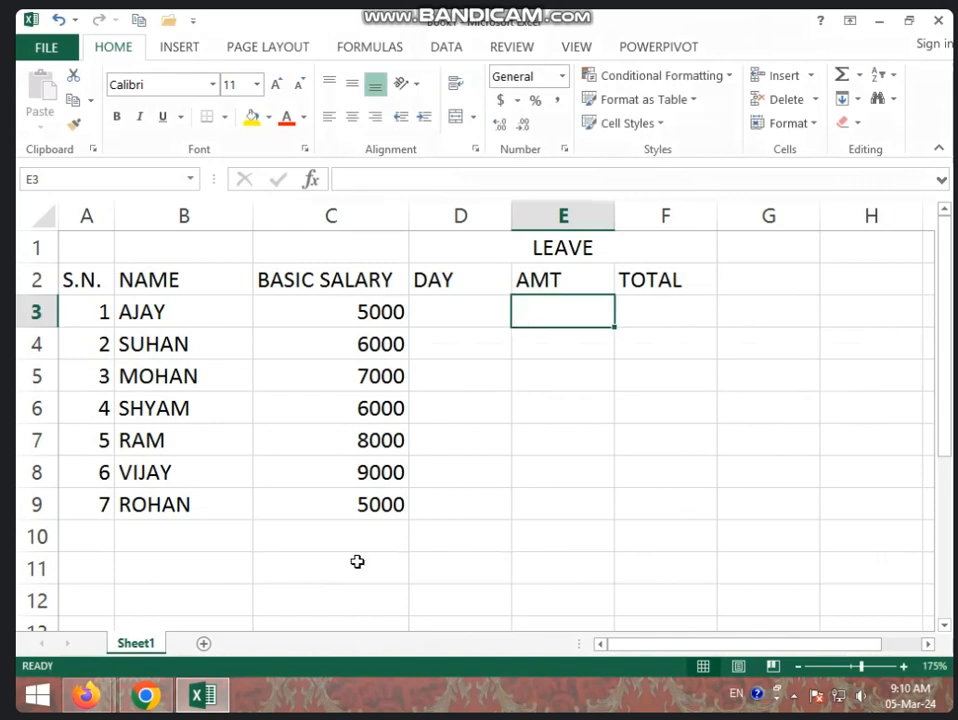
- Calculate the first employee's per-day leave amount in E3 with the formula =C3/31
{"action": "left_click", "coordinate": [140, 314]}
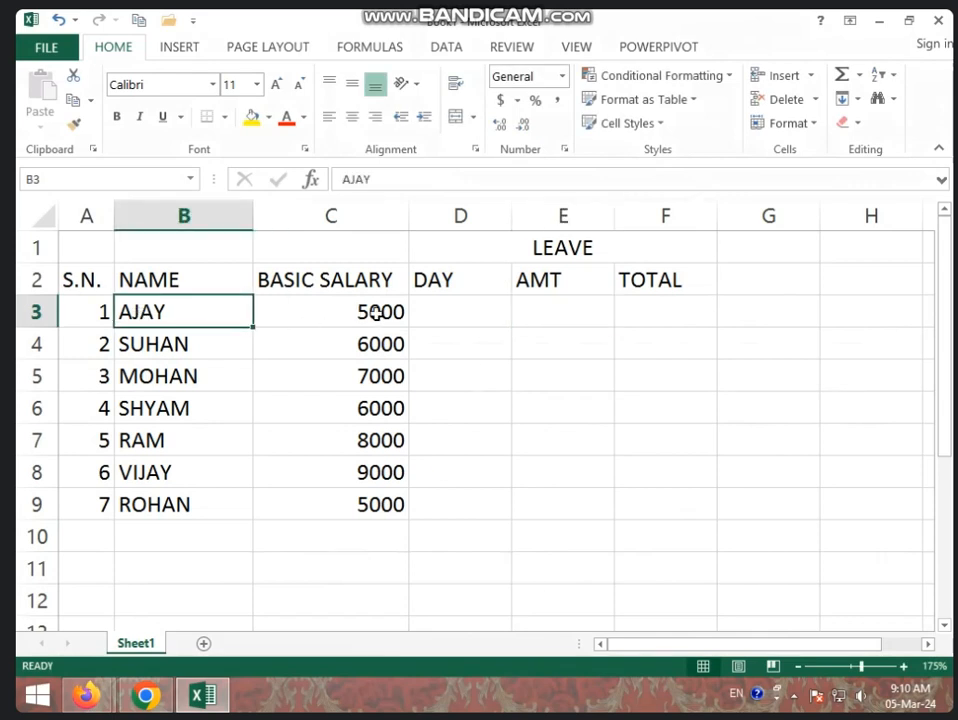
{"action": "left_click", "coordinate": [320, 320]}
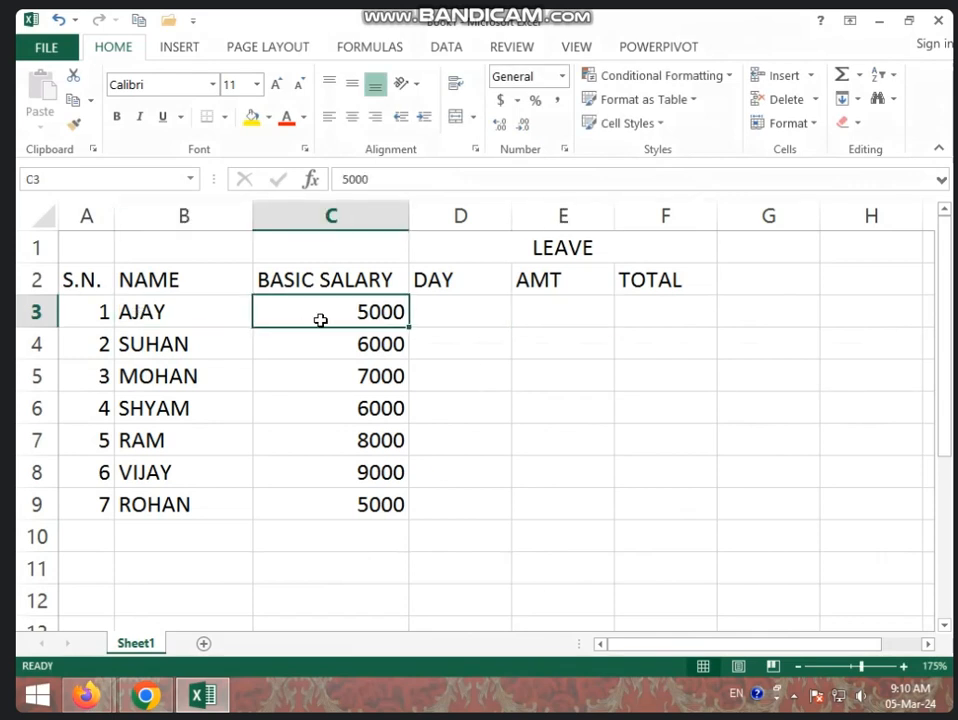
{"action": "left_click", "coordinate": [551, 311]}
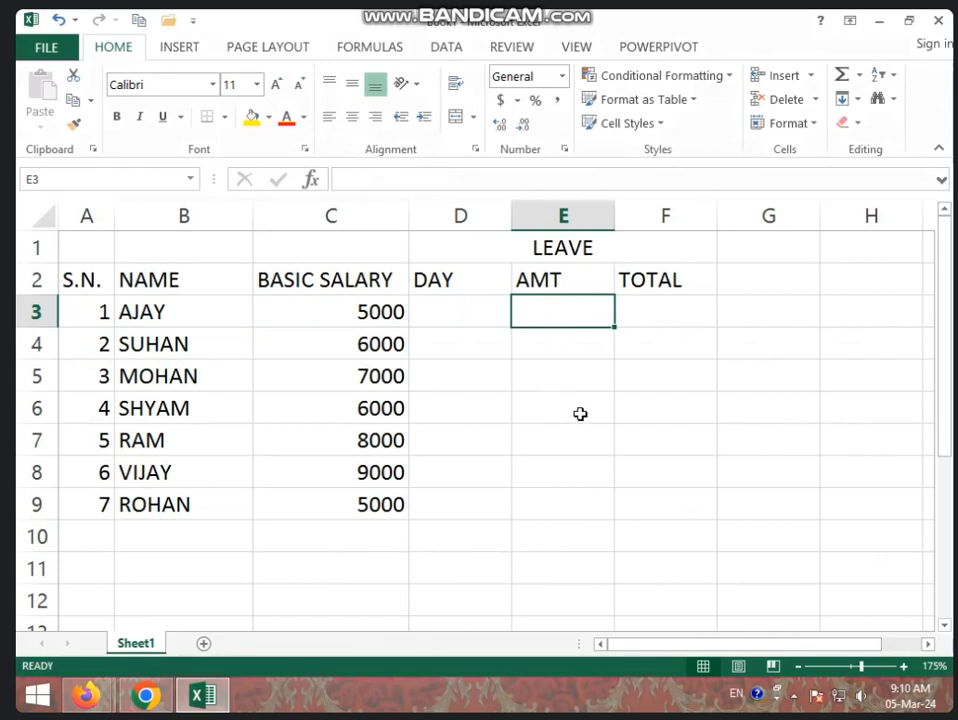
{"action": "type", "text": "="}
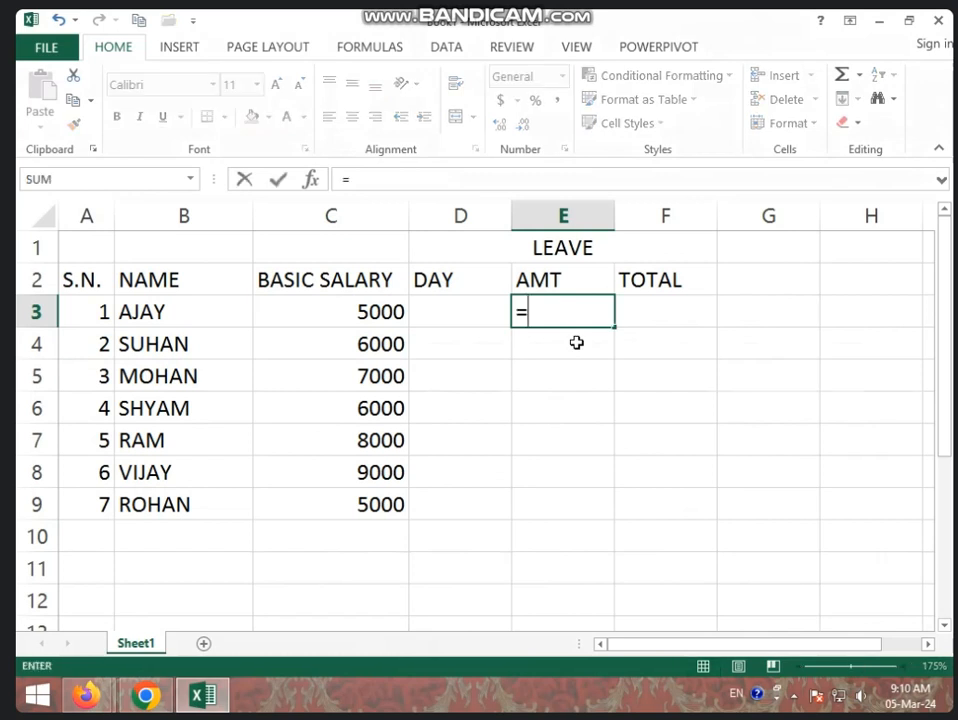
{"action": "left_click", "coordinate": [370, 311]}
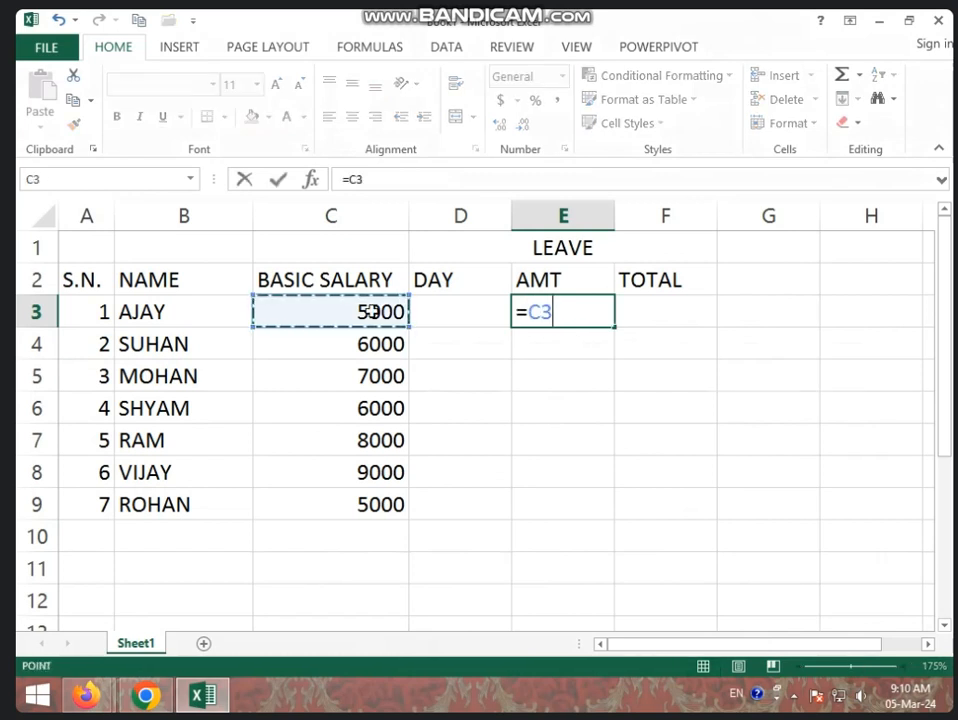
{"action": "type", "text": "/"}
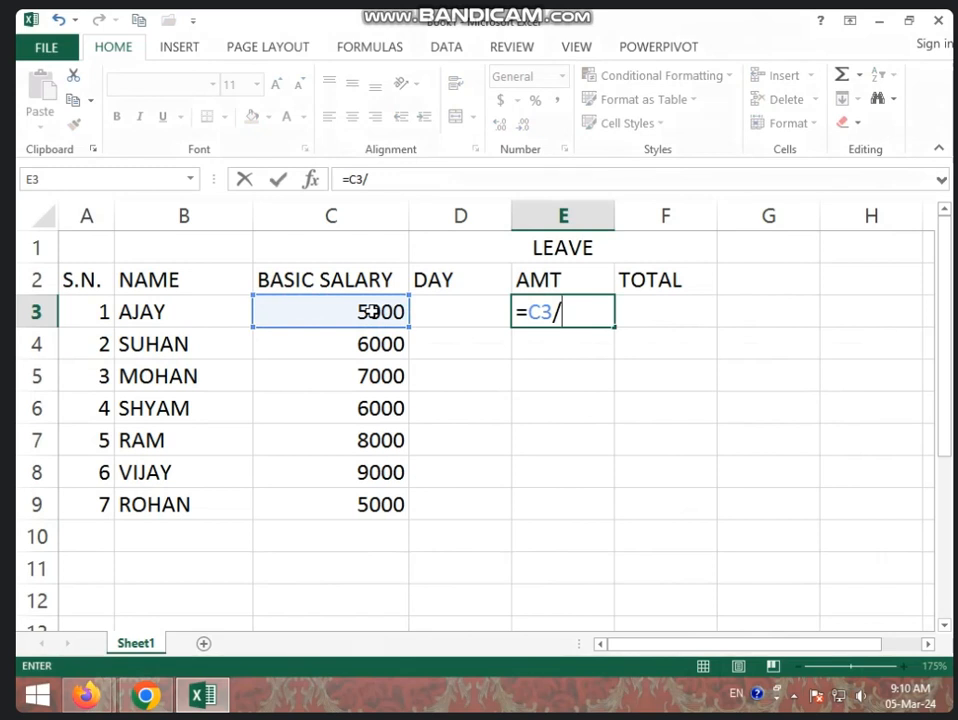
{"action": "type", "text": "31"}
{"action": "key", "text": "Return"}
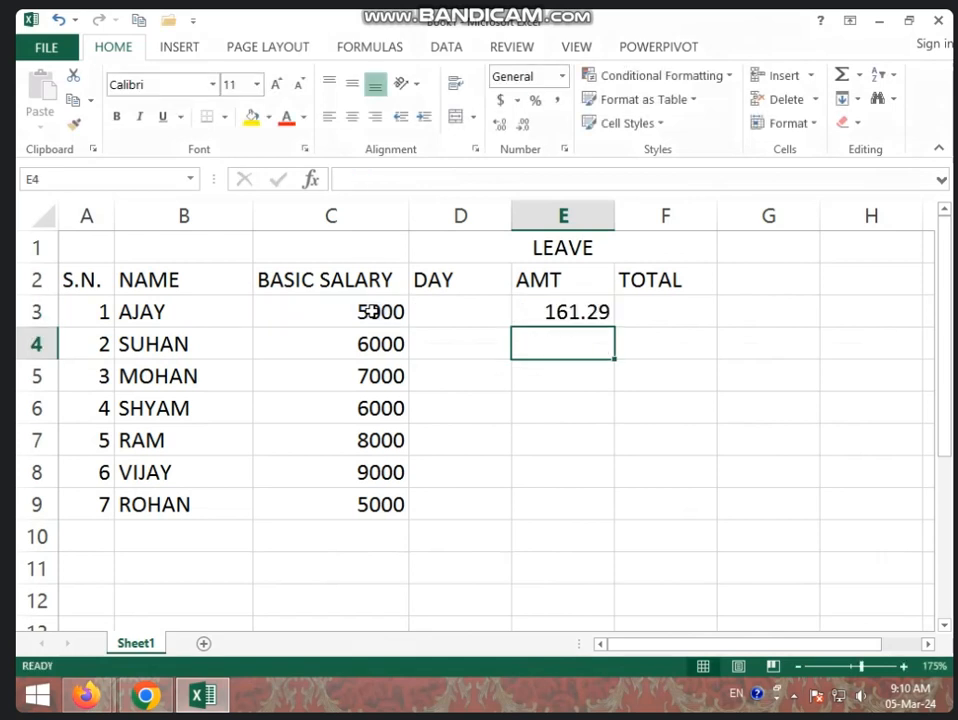
- Fill the E3 formula down to E9 and format the amounts without decimals
{"action": "left_click", "coordinate": [553, 312]}
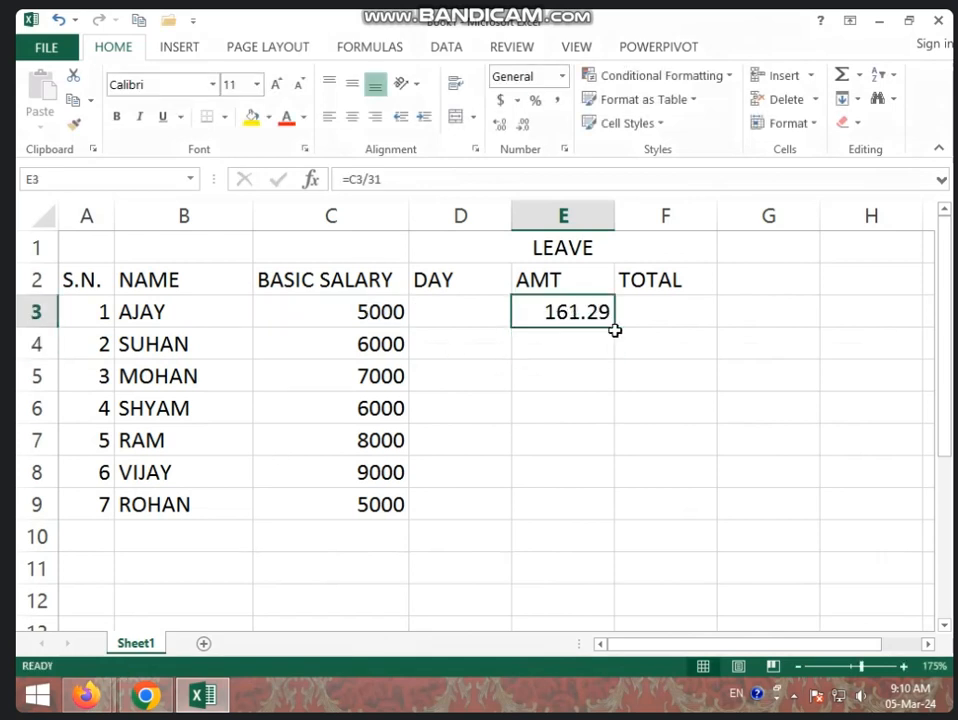
{"action": "left_click_drag", "start_coordinate": [616, 327], "coordinate": [615, 514]}
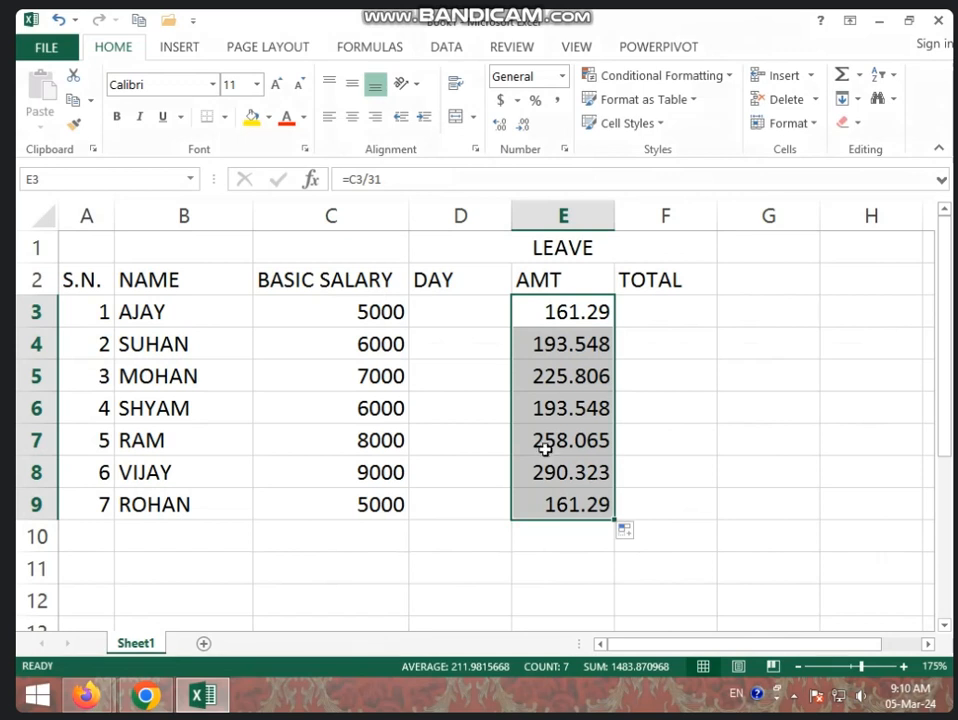
{"action": "left_click", "coordinate": [528, 128]}
{"action": "left_click", "coordinate": [528, 128]}
{"action": "left_click", "coordinate": [533, 133]}
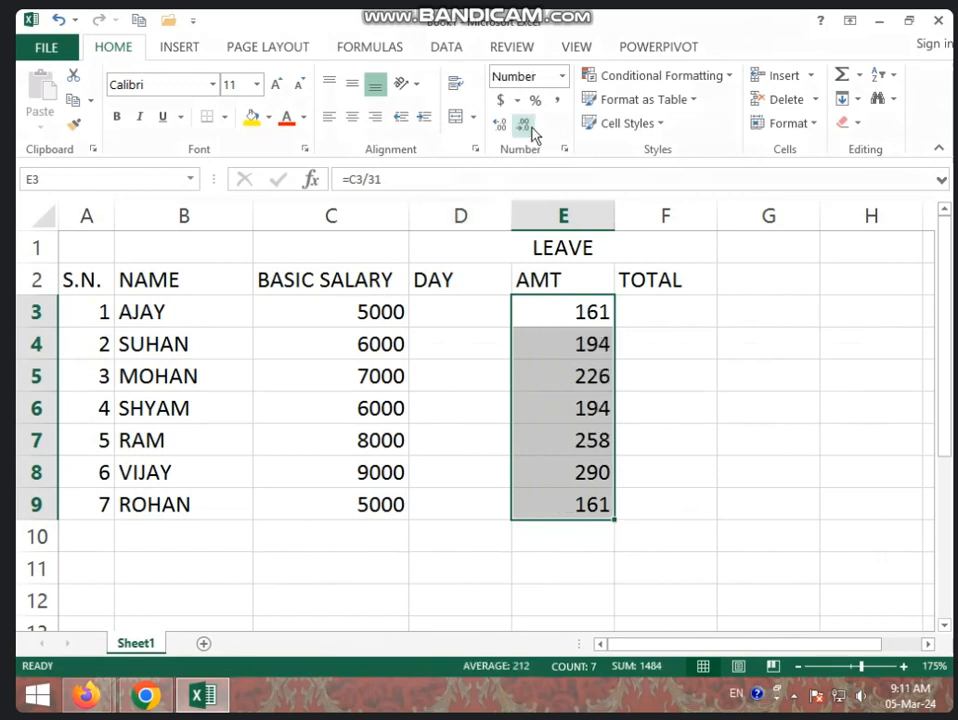
- Enter the leave days 2, 1, 2, 3, 2, 1 and 1 in cells D3 to D9, and narrow column D
{"action": "left_click", "coordinate": [460, 308]}
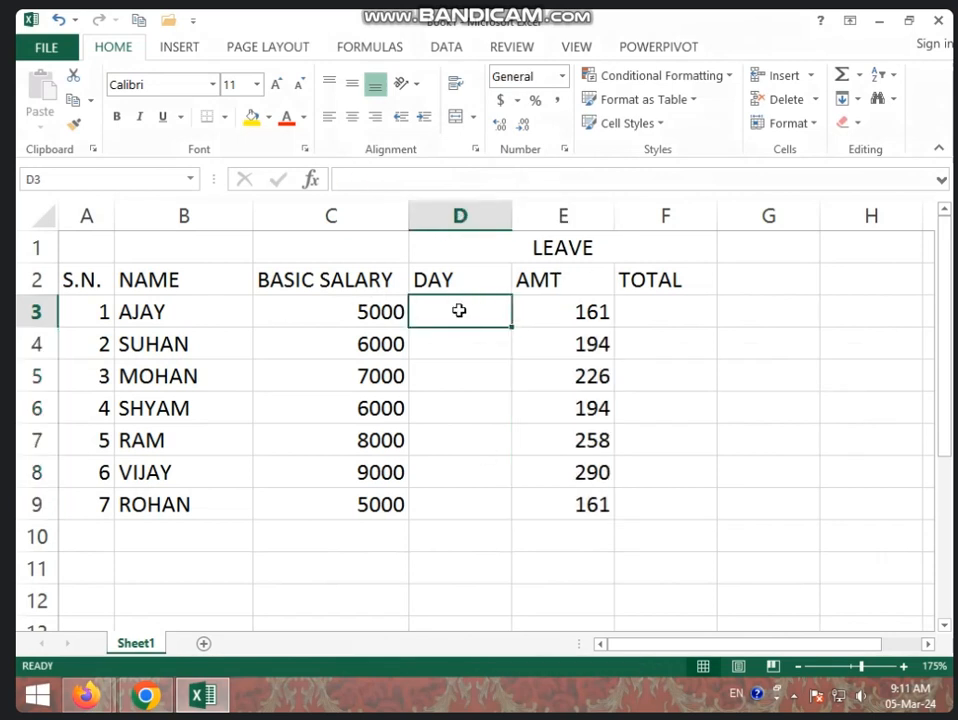
{"action": "left_click", "coordinate": [558, 310]}
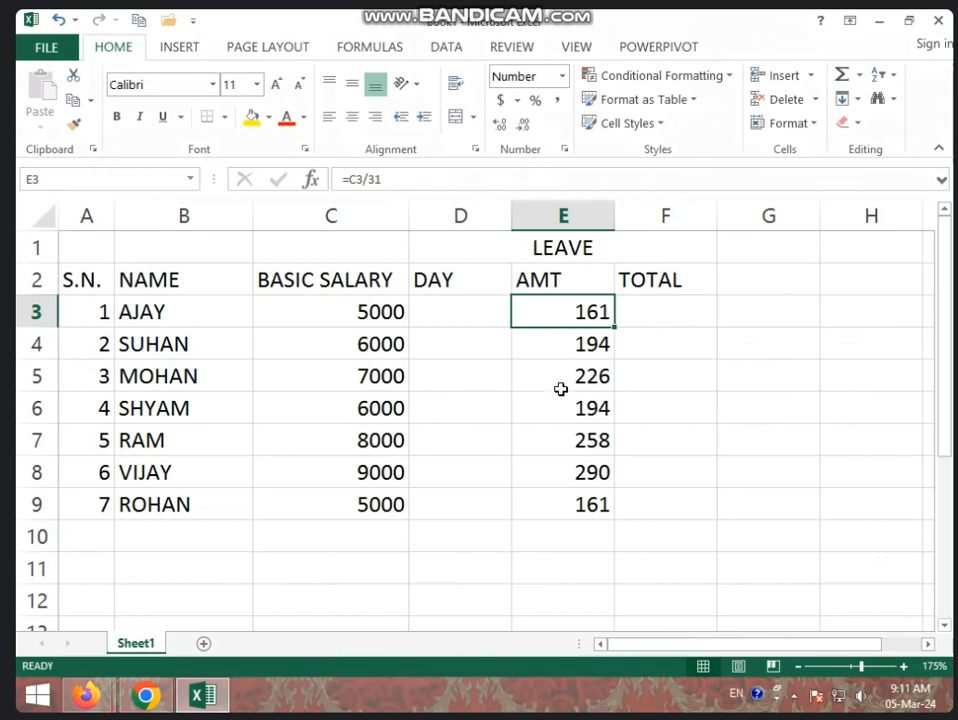
{"action": "left_click", "coordinate": [468, 315]}
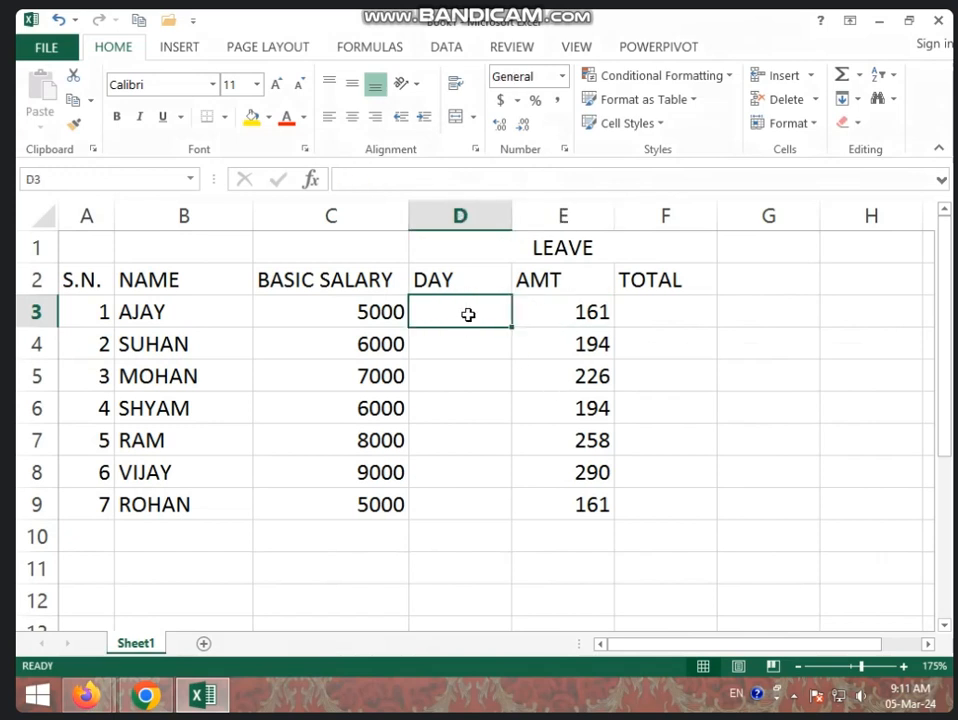
{"action": "type", "text": "2"}
{"action": "key", "text": "Return"}
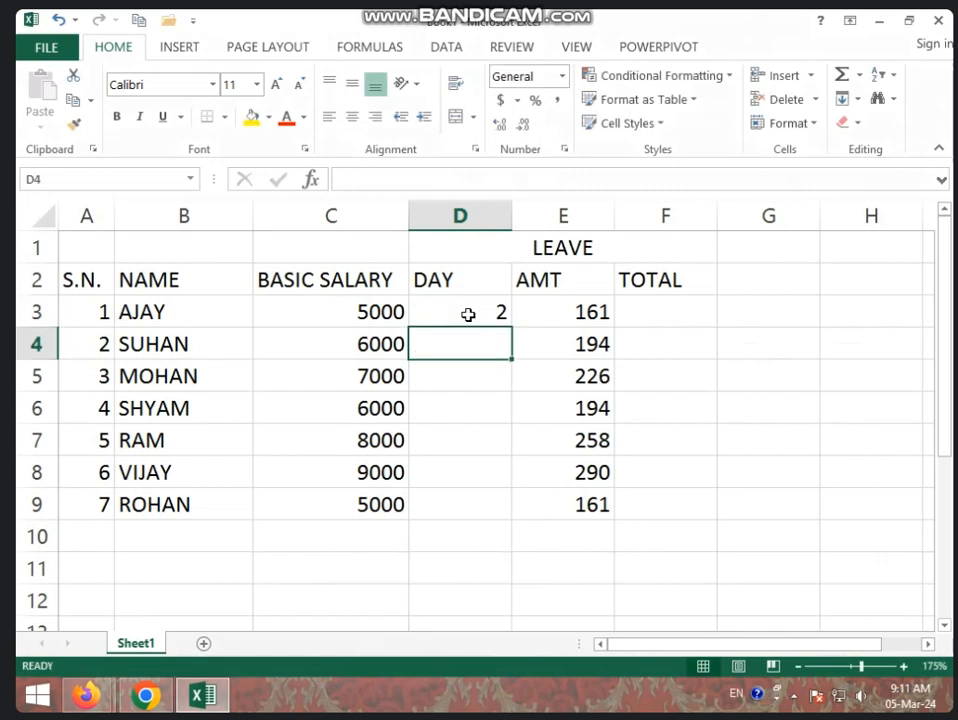
{"action": "type", "text": "1"}
{"action": "key", "text": "Return"}
{"action": "type", "text": "2"}
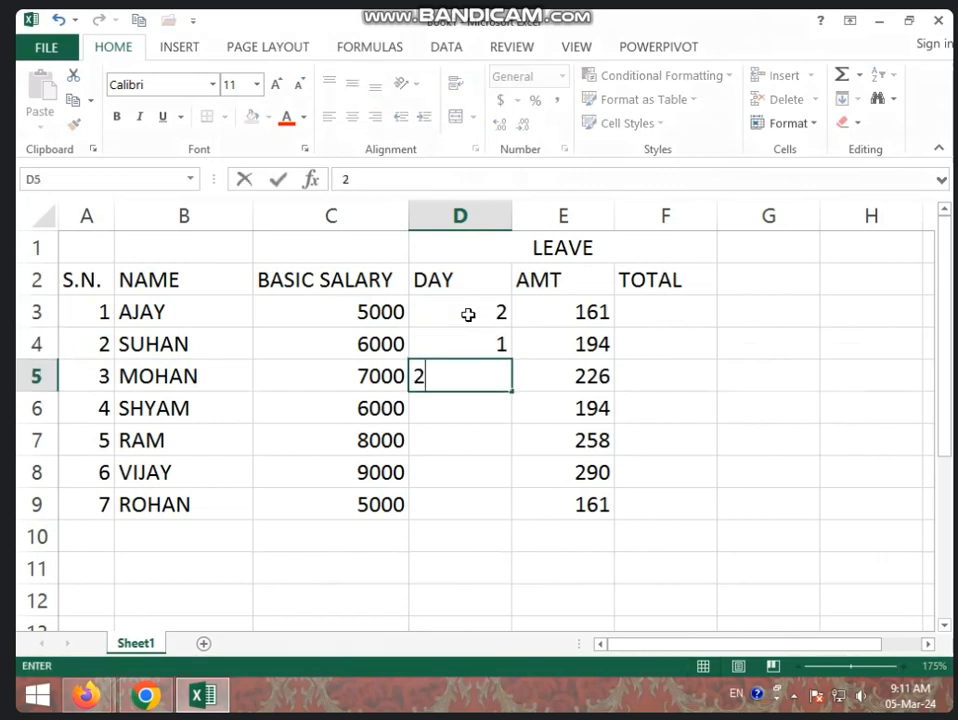
{"action": "key", "text": "Return"}
{"action": "type", "text": "3"}
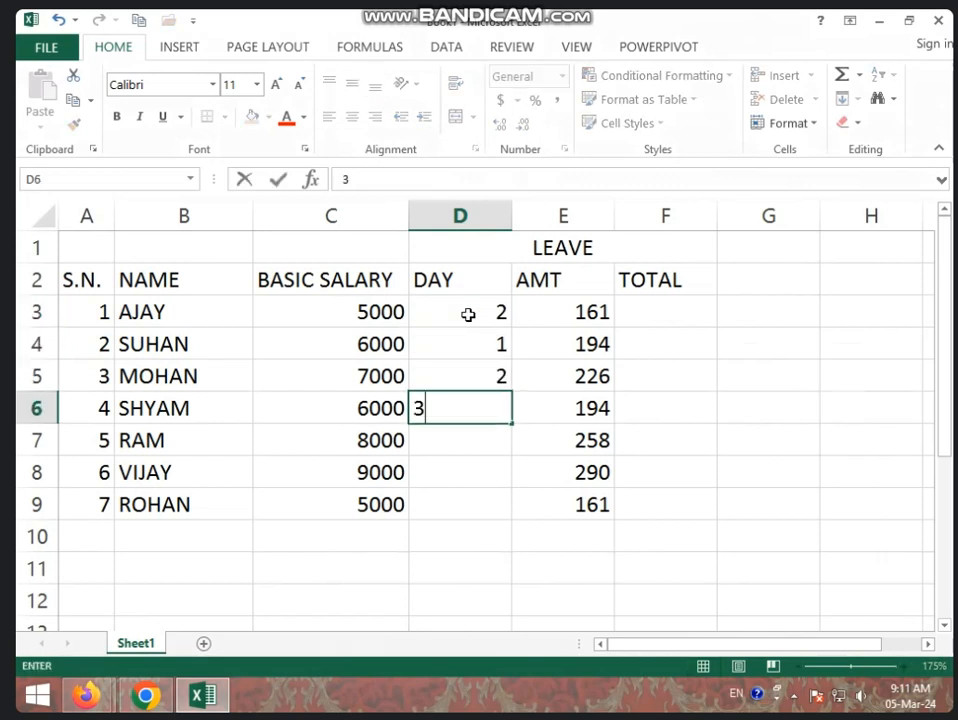
{"action": "key", "text": "Return"}
{"action": "type", "text": "2"}
{"action": "key", "text": "Return"}
{"action": "type", "text": "1"}
{"action": "key", "text": "Return"}
{"action": "type", "text": "1"}
{"action": "key", "text": "Return"}
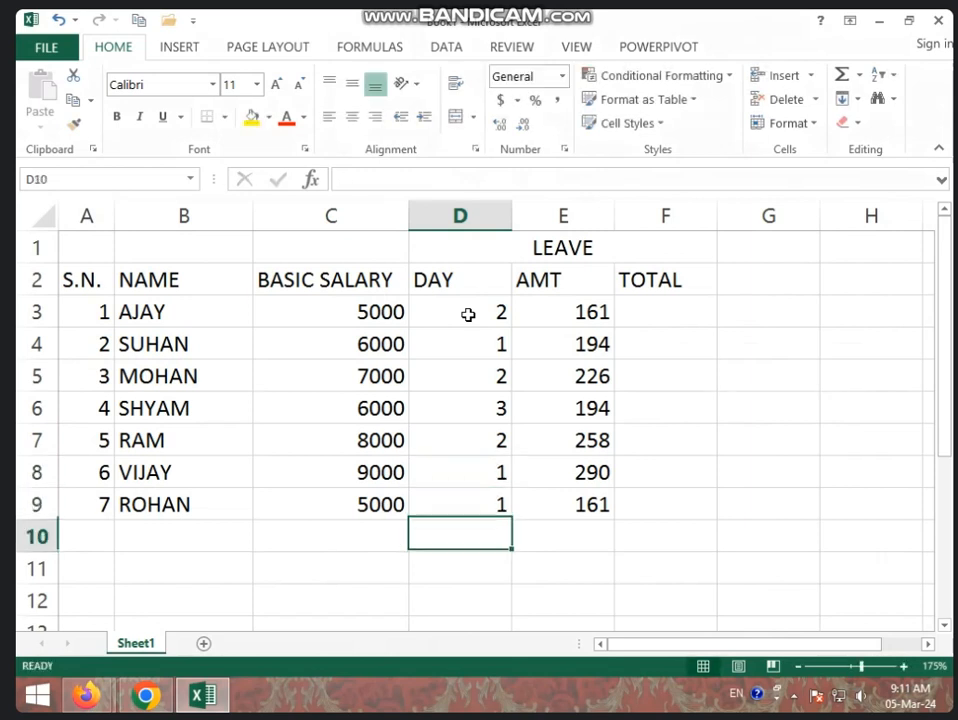
{"action": "left_click_drag", "start_coordinate": [511, 223], "coordinate": [471, 216]}
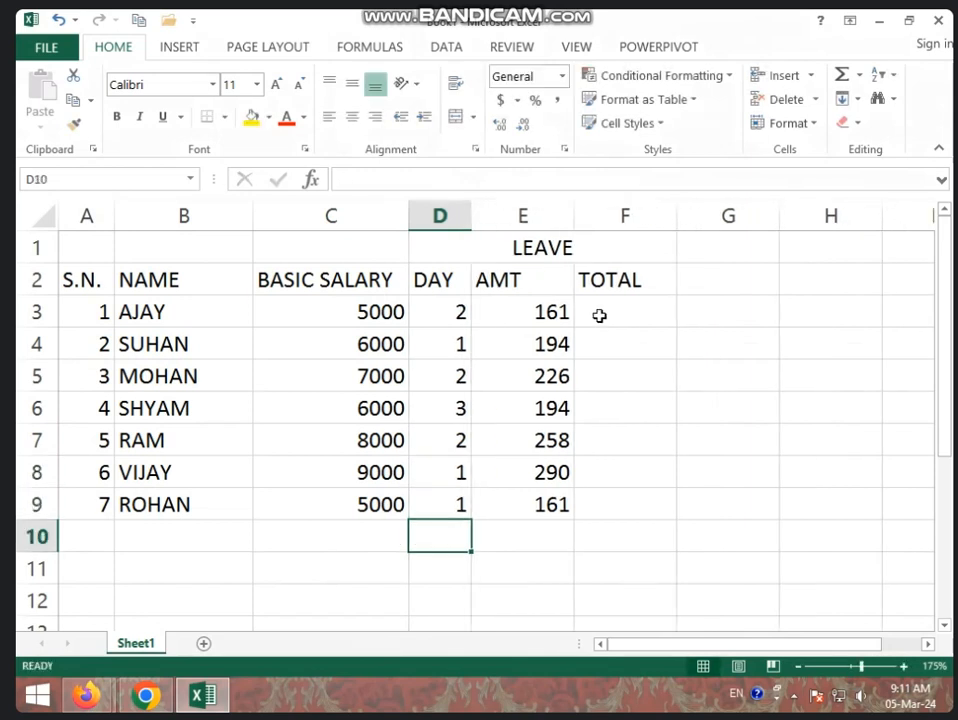
- Calculate the first employee's total leave deduction in F3 with the formula =E3*D3
{"action": "left_click", "coordinate": [601, 316]}
{"action": "left_click", "coordinate": [505, 316]}
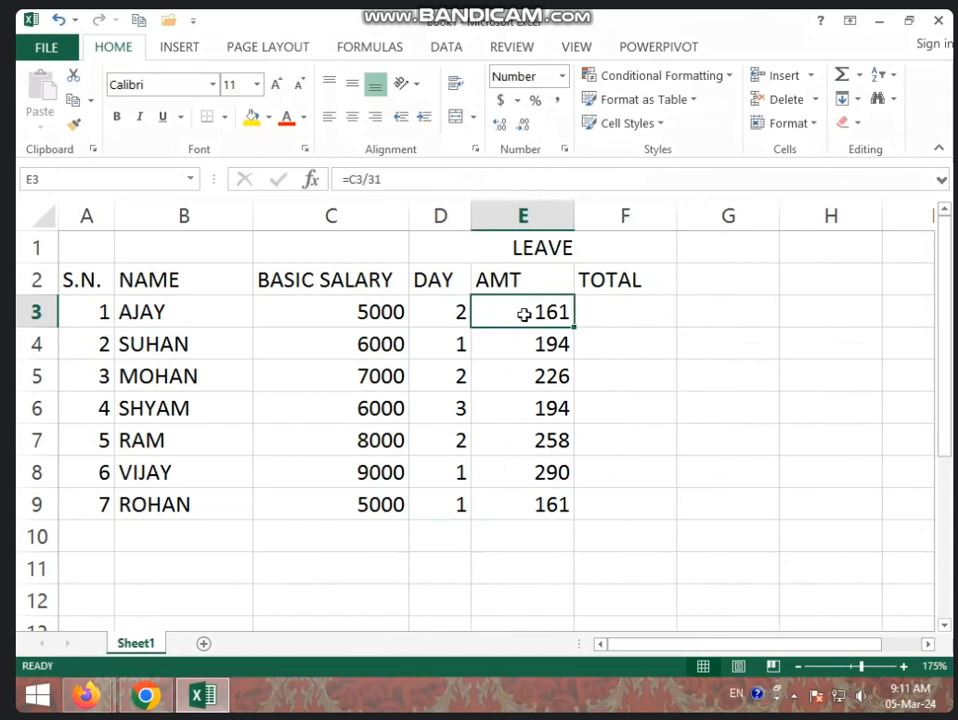
{"action": "left_click", "coordinate": [439, 316]}
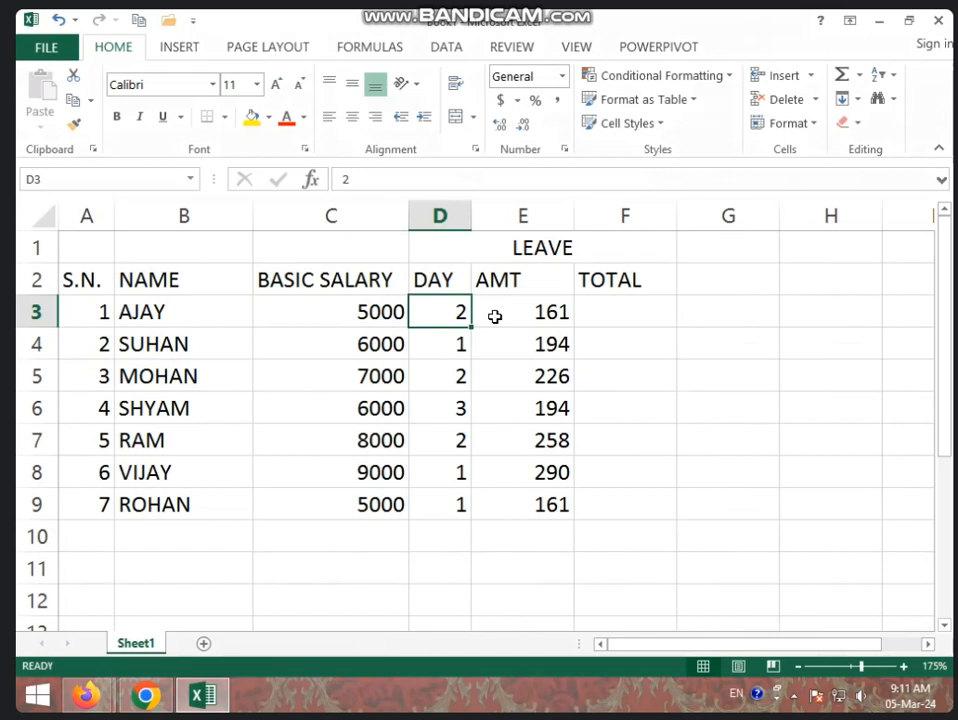
{"action": "left_click", "coordinate": [606, 316]}
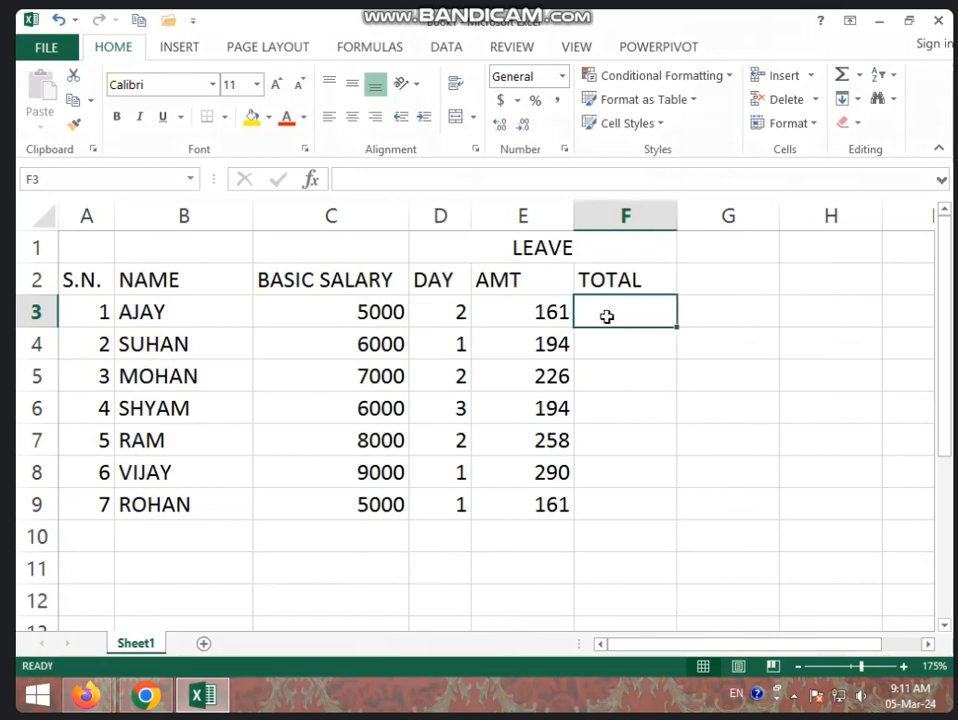
{"action": "type", "text": "="}
{"action": "left_click", "coordinate": [542, 309]}
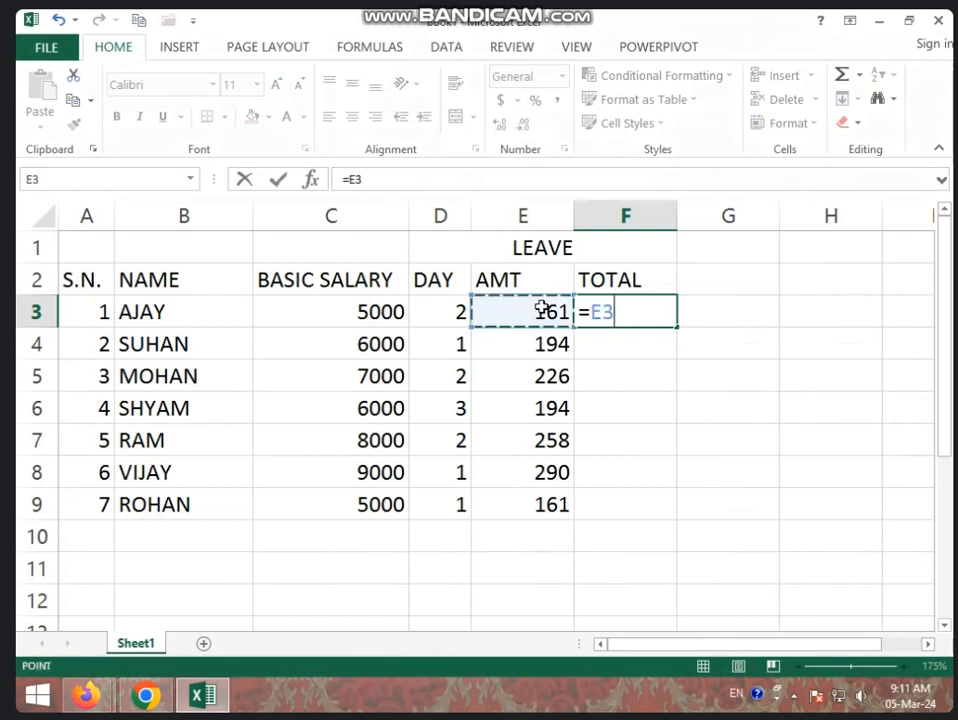
{"action": "type", "text": "*"}
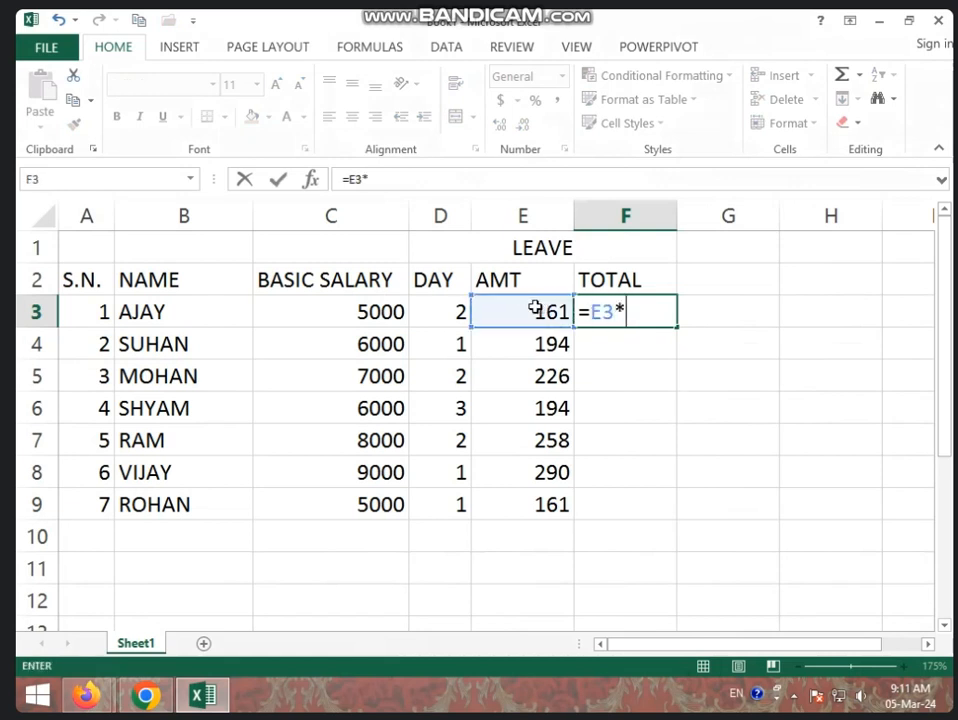
{"action": "left_click", "coordinate": [456, 310]}
{"action": "key", "text": "Return"}
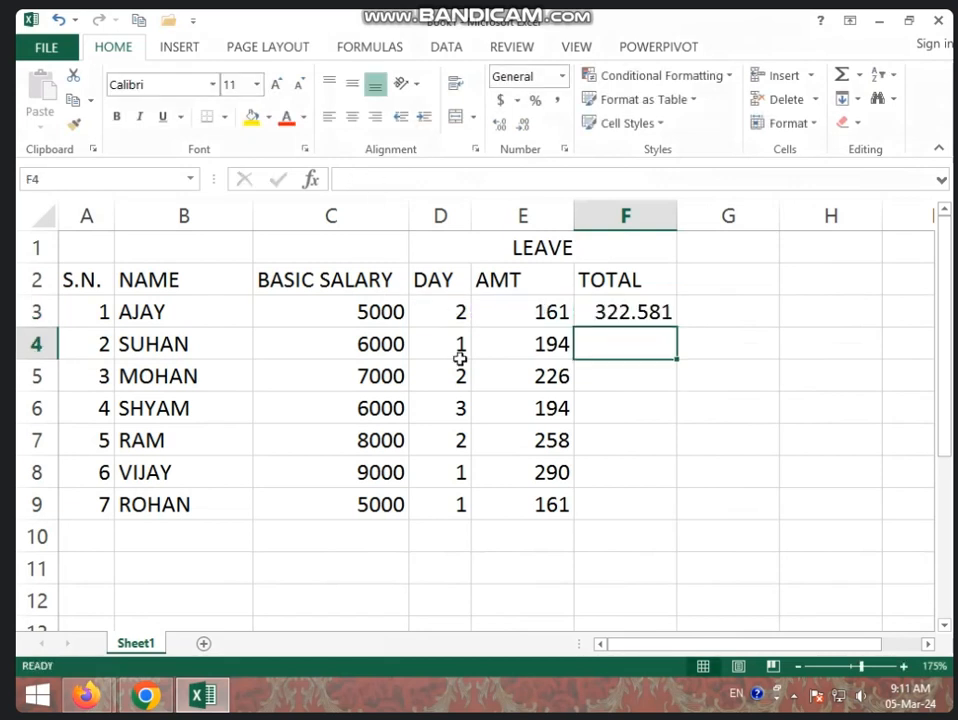
{"action": "left_click", "coordinate": [625, 313]}
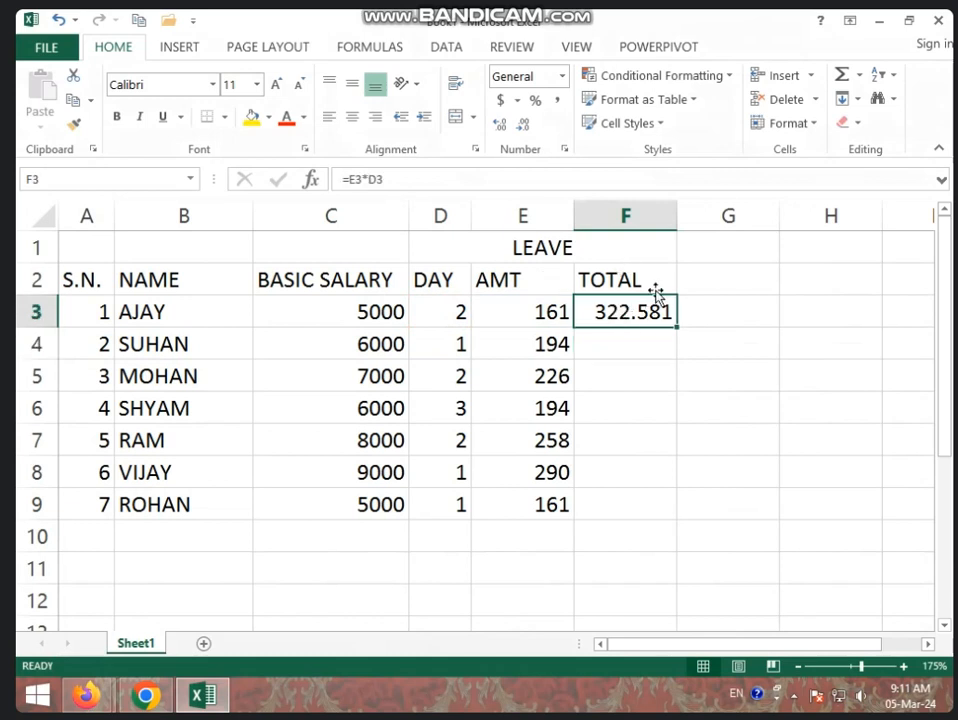
- Fill the total leave deduction formula from F3 down to F9 and format the totals without decimals
{"action": "left_click", "coordinate": [553, 307]}
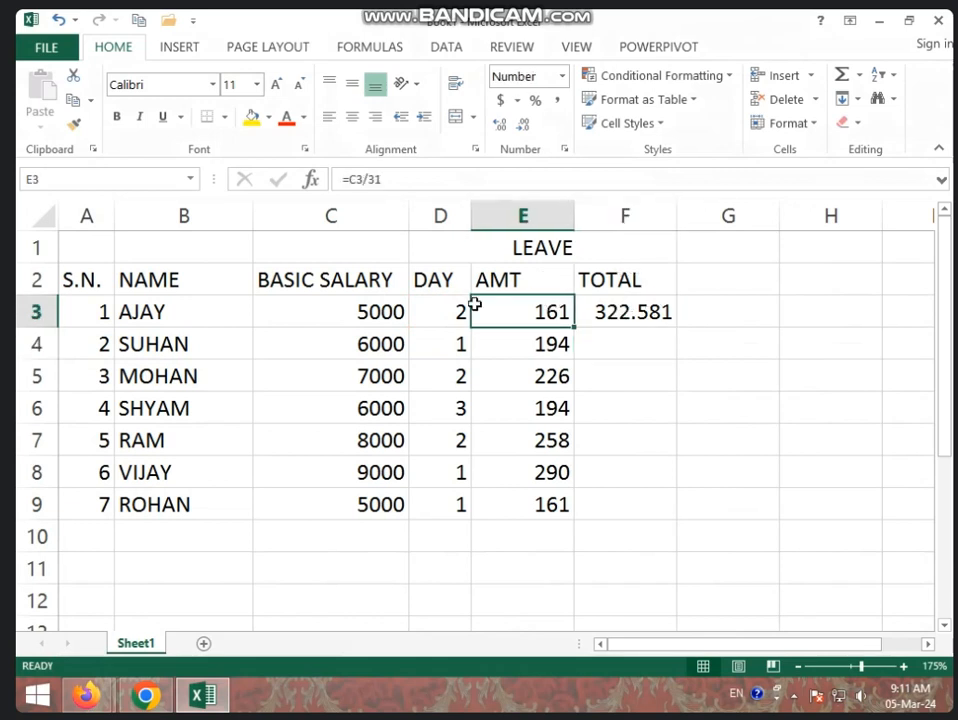
{"action": "key", "text": "Left"}
{"action": "left_click", "coordinate": [604, 317]}
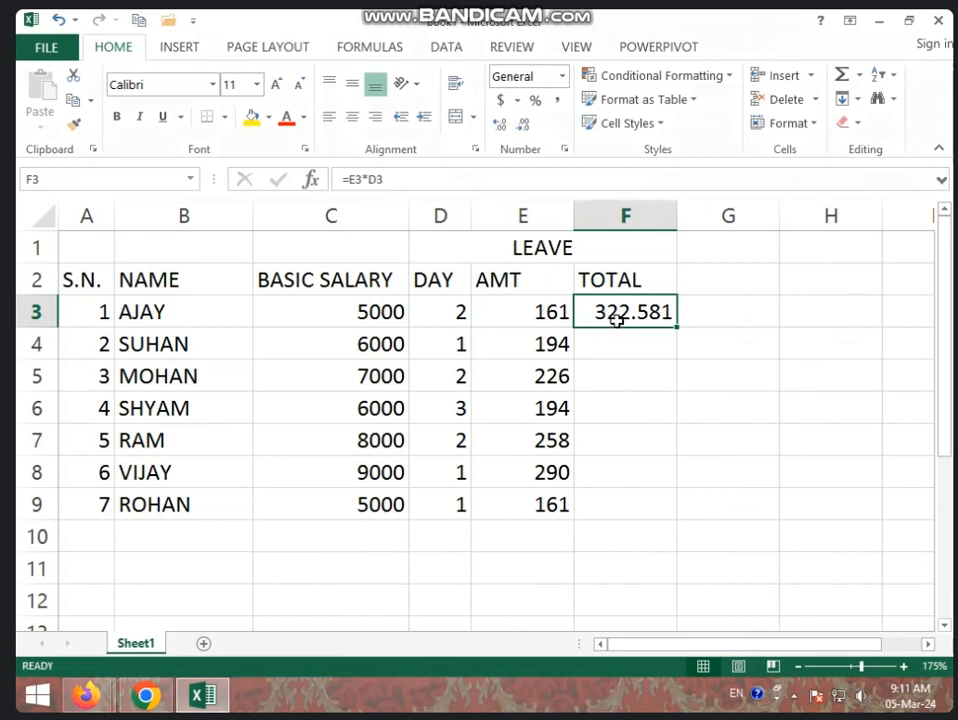
{"action": "left_click_drag", "start_coordinate": [676, 328], "coordinate": [676, 512]}
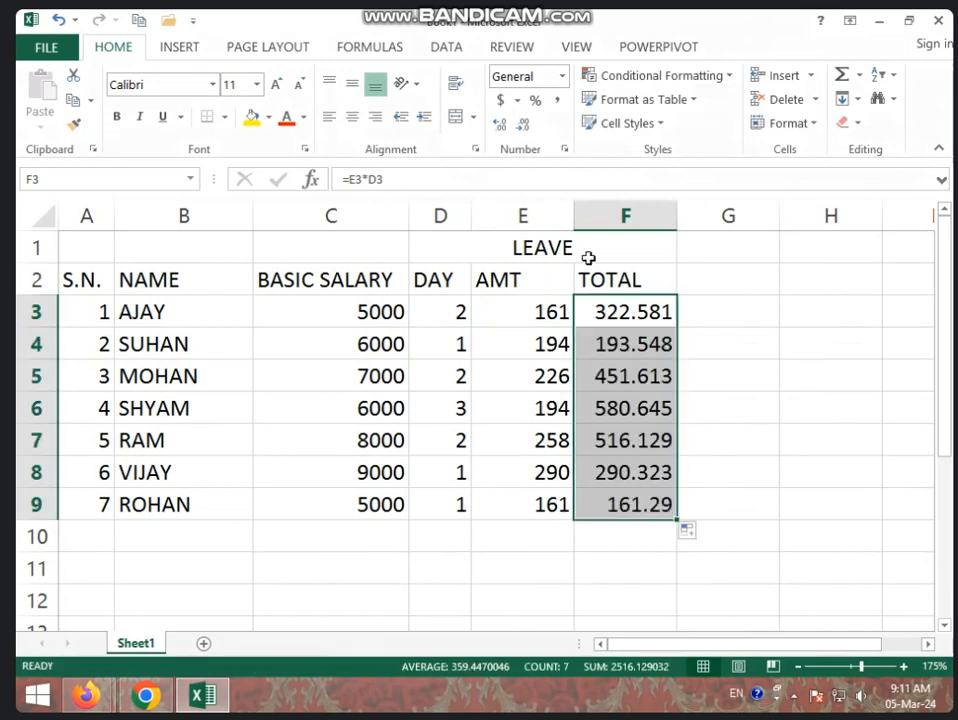
{"action": "left_click", "coordinate": [523, 127]}
{"action": "left_click", "coordinate": [523, 127]}
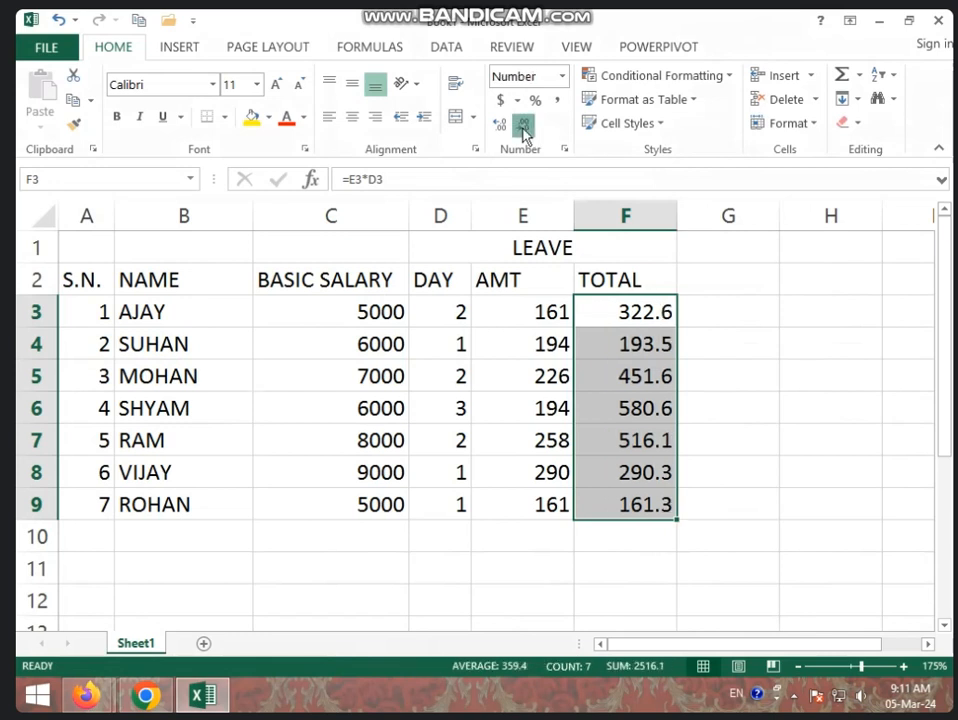
{"action": "left_click", "coordinate": [523, 127]}
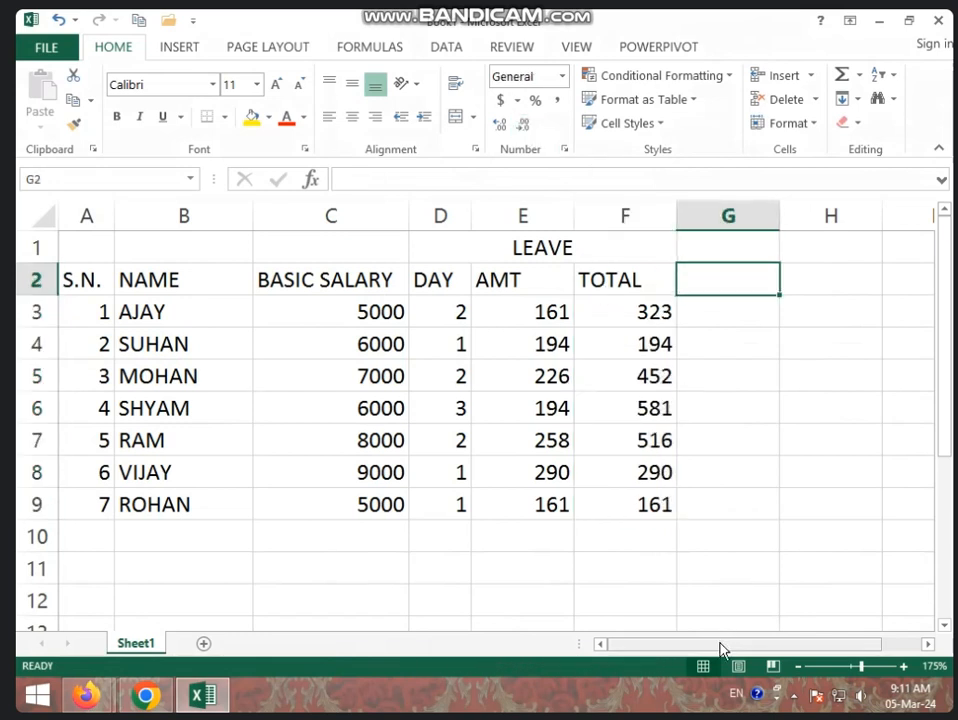
- Merge and center cells G1 to I1 and enter the heading ABSENT
{"action": "left_click_drag", "start_coordinate": [722, 645], "coordinate": [785, 626]}
{"action": "left_click", "coordinate": [734, 416]}
{"action": "left_click_drag", "start_coordinate": [665, 242], "coordinate": [860, 246]}
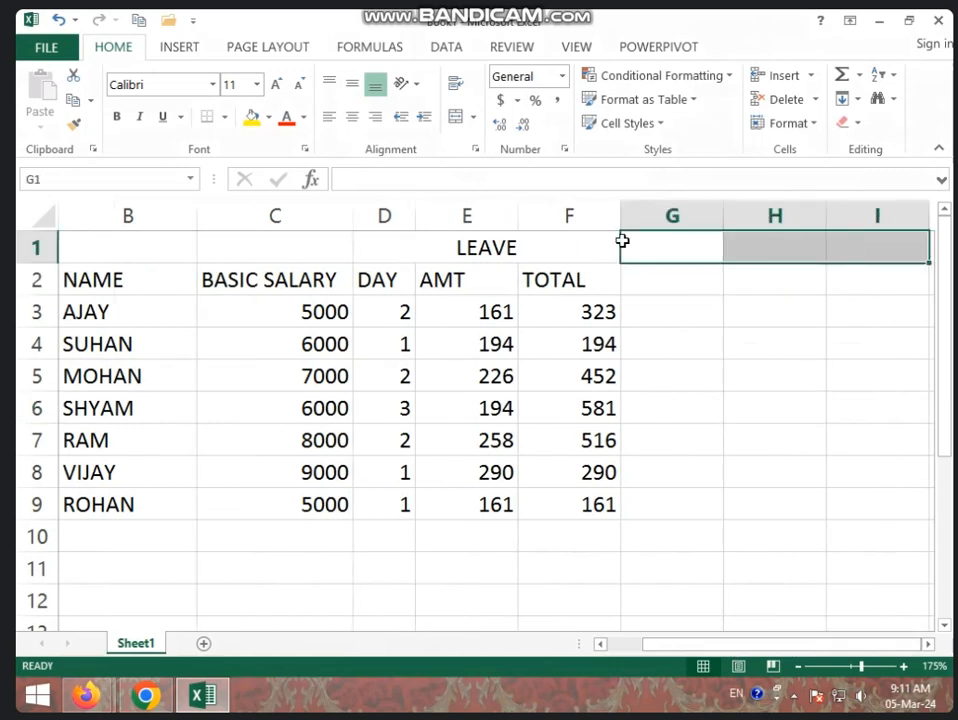
{"action": "left_click", "coordinate": [455, 117]}
{"action": "type", "text": "ABSENT"}
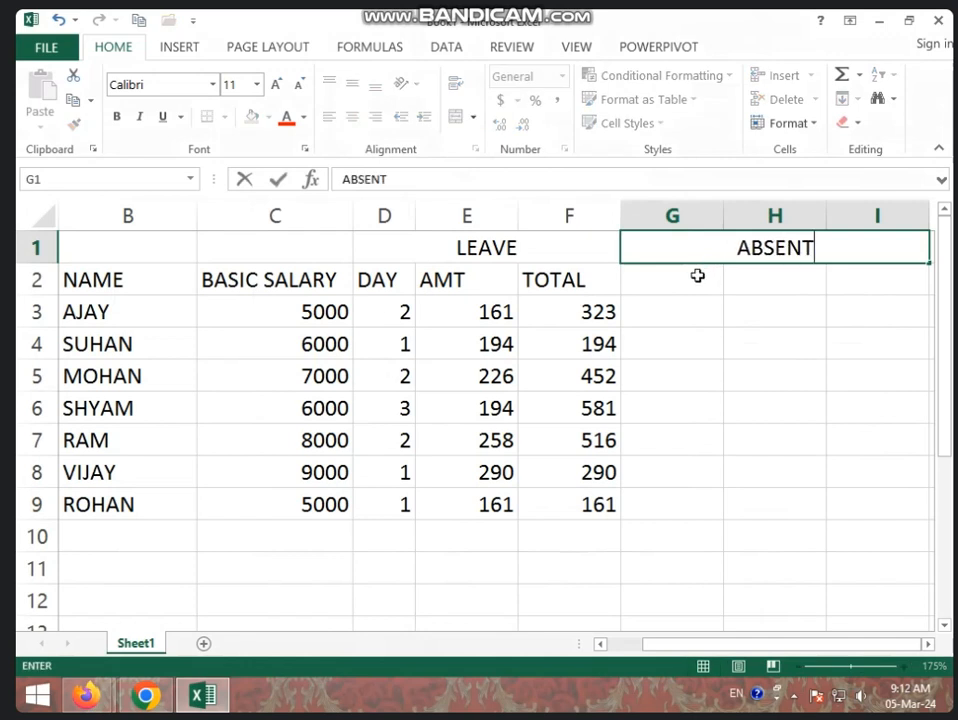
{"action": "key", "text": "Return"}
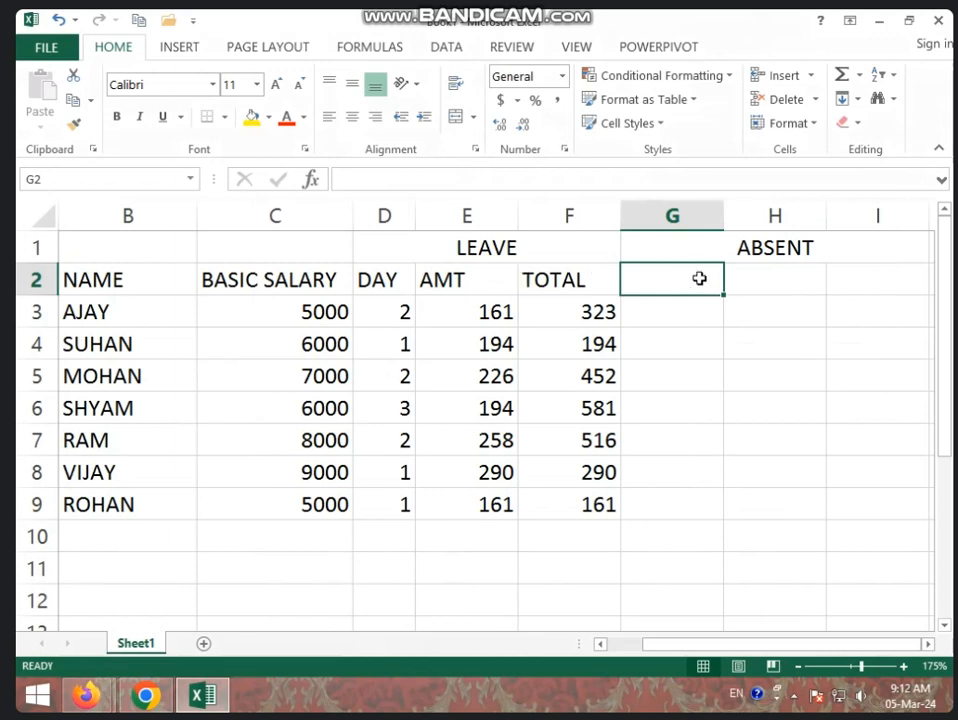
- Copy the DAY, AMT and TOTAL headings from D2:F2 into G2:I2 under ABSENT
{"action": "left_click_drag", "start_coordinate": [406, 280], "coordinate": [545, 280]}
{"action": "key", "text": "ctrl+c"}
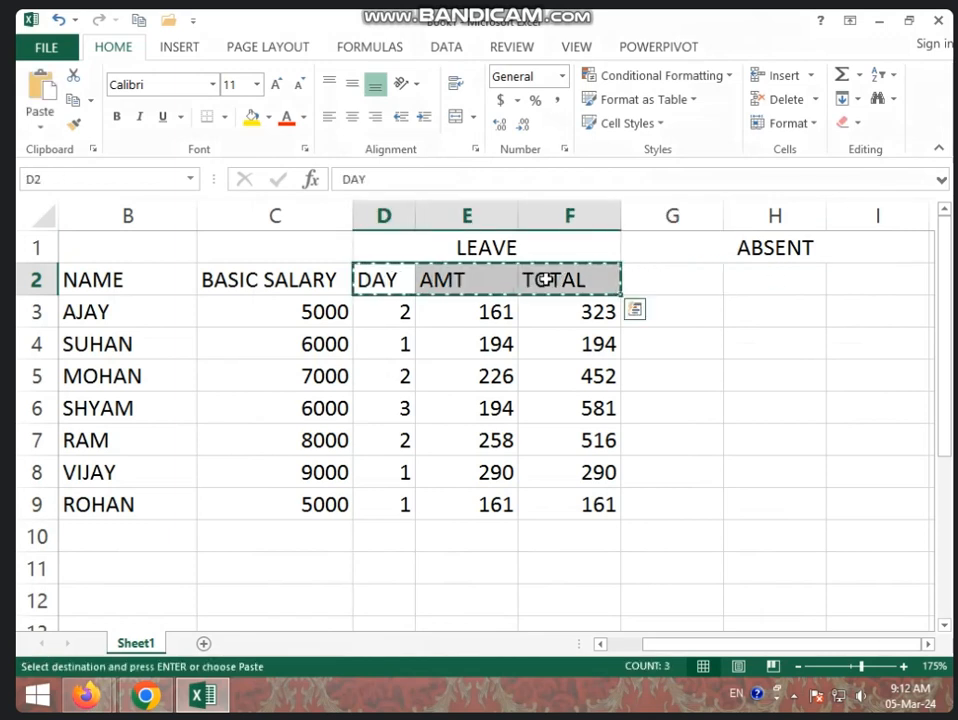
{"action": "left_click", "coordinate": [693, 284]}
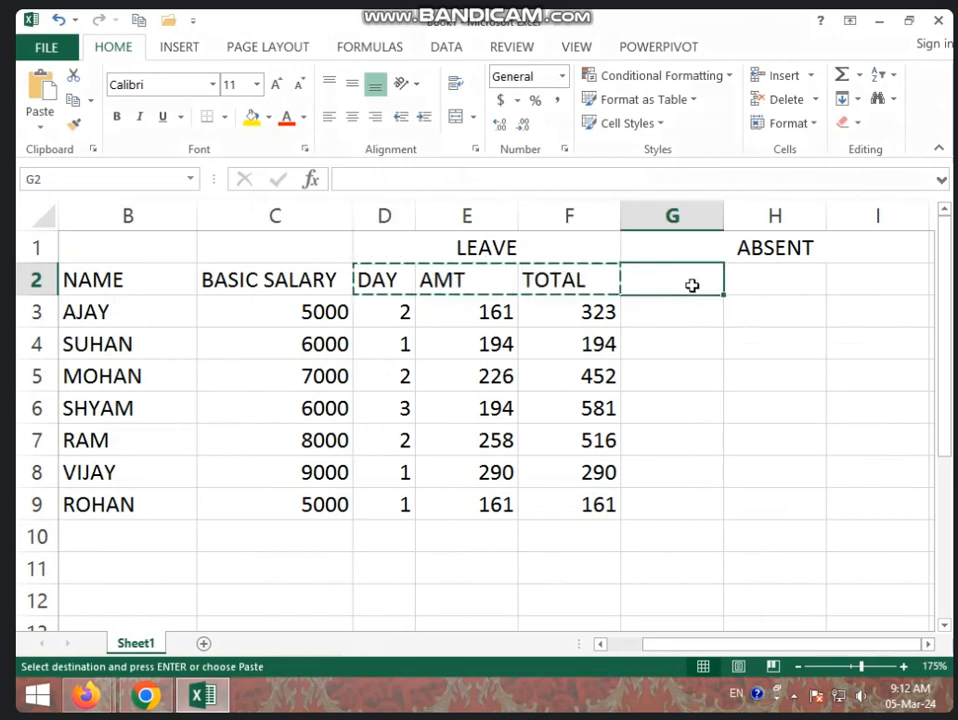
{"action": "key", "text": "ctrl+v"}
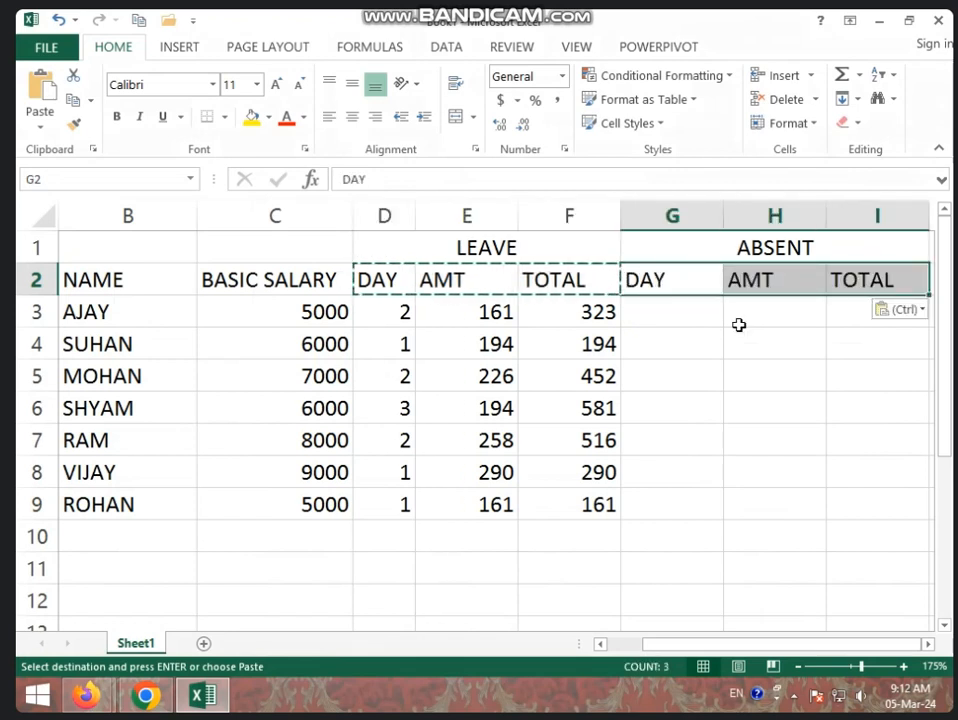
{"action": "left_click", "coordinate": [688, 316]}
{"action": "double_click", "coordinate": [697, 318]}
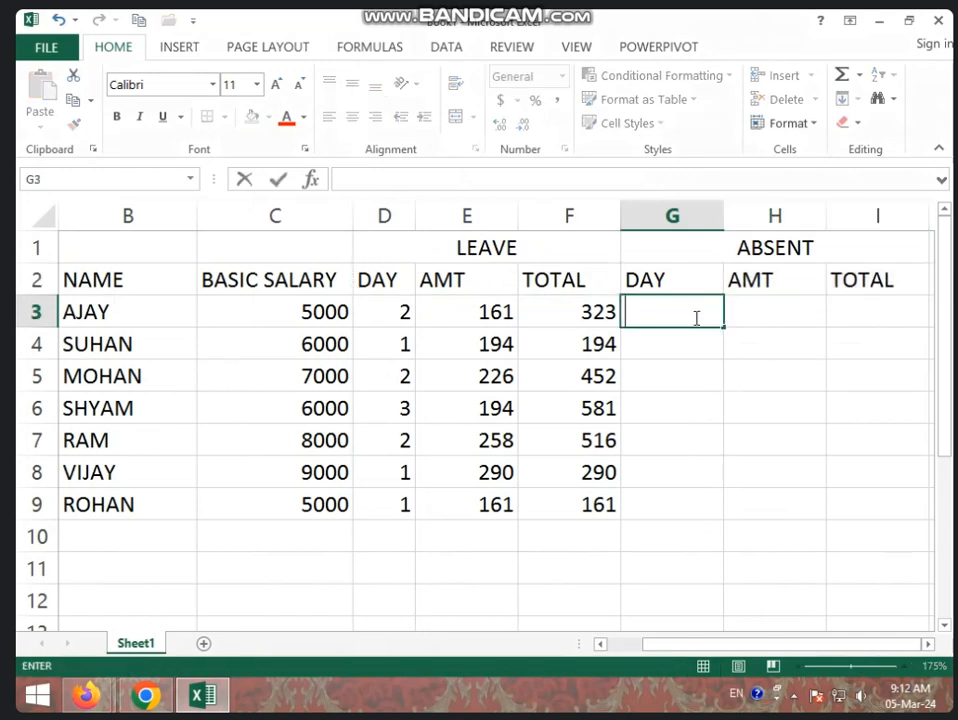
- Calculate the first employee's per-day absent amount in H3 with the formula =C3/31*2
{"action": "left_click", "coordinate": [778, 321]}
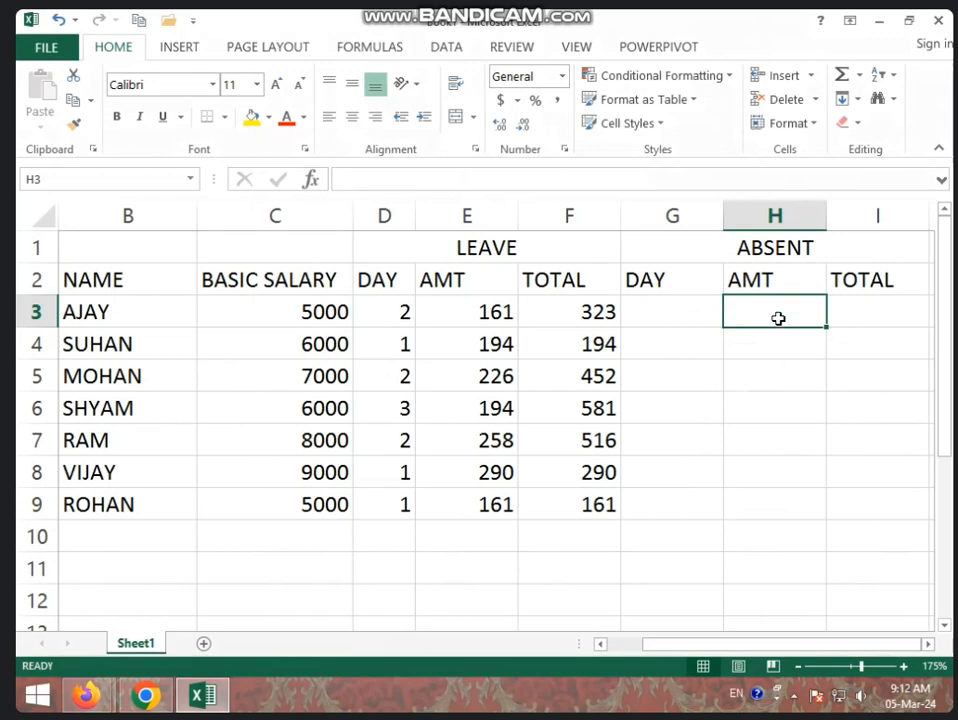
{"action": "type", "text": "="}
{"action": "left_click", "coordinate": [332, 316]}
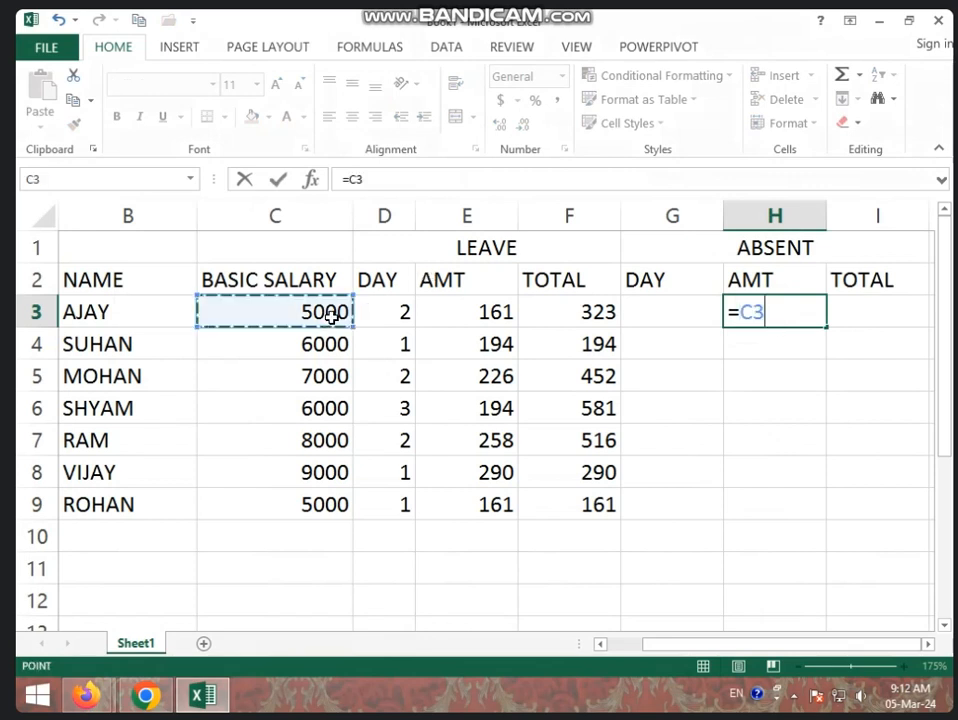
{"action": "type", "text": "/"}
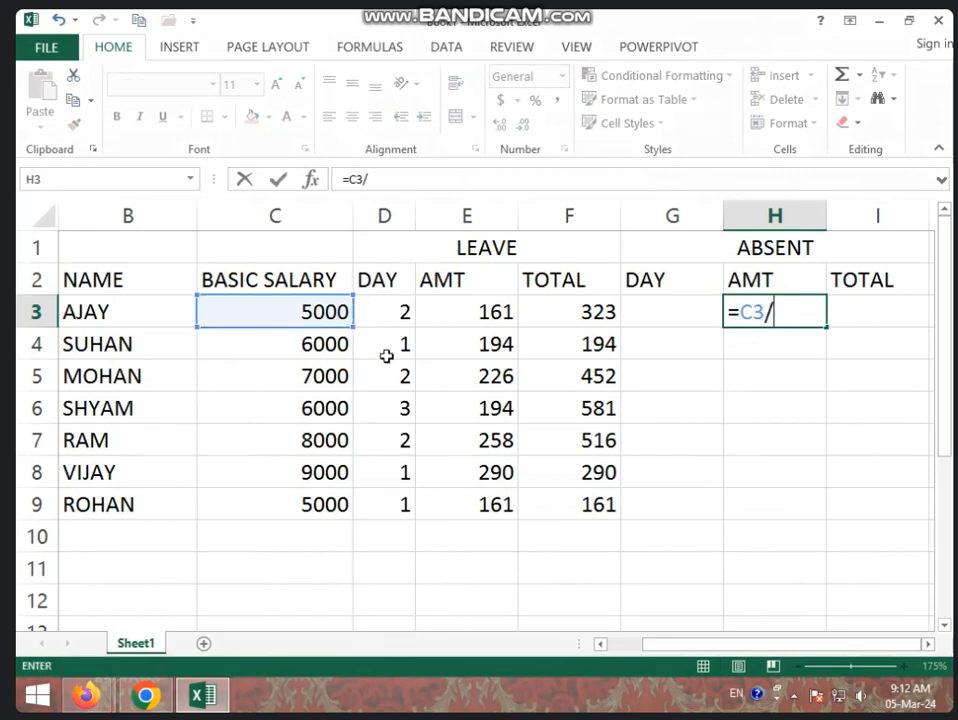
{"action": "type", "text": "31*"}
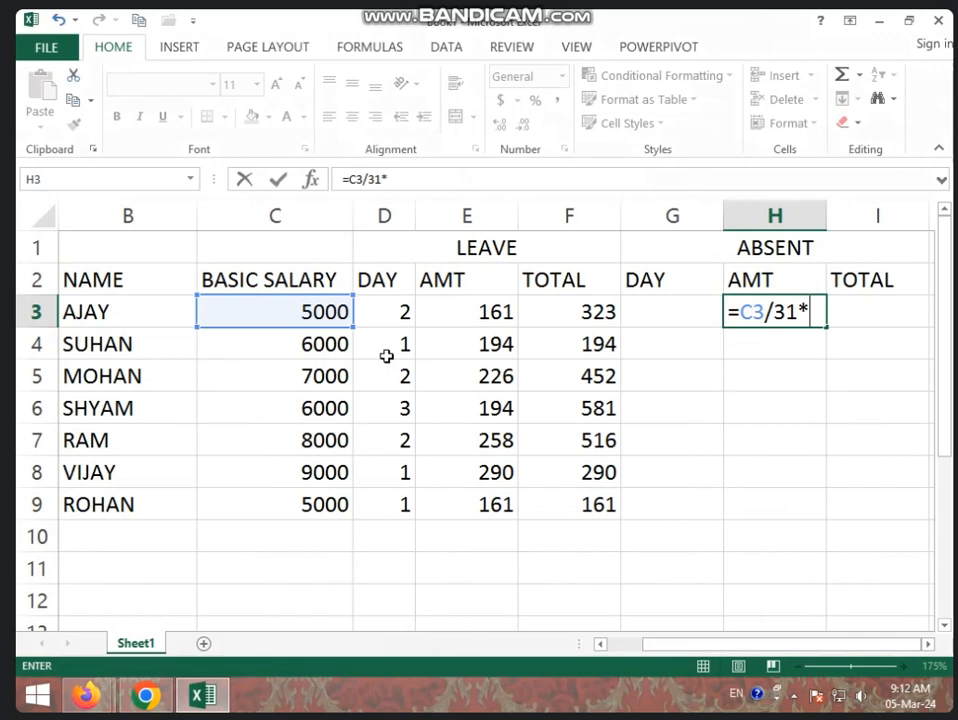
{"action": "type", "text": "2"}
{"action": "key", "text": "Return"}
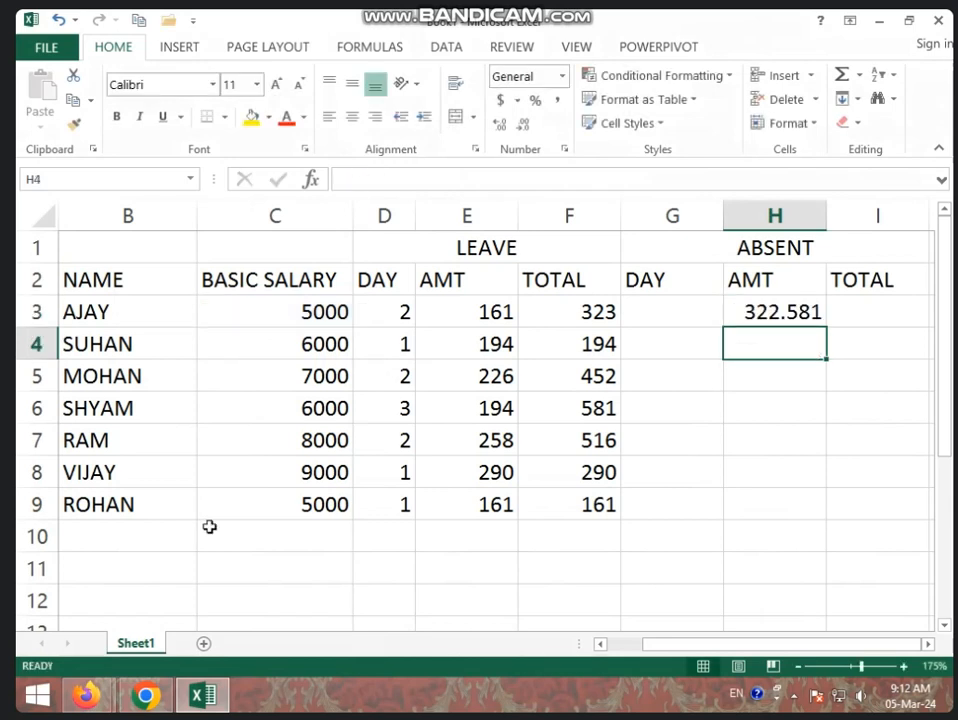
- Fill the H3 formula down to H9 and format the absent amounts without decimals
{"action": "left_click", "coordinate": [783, 313]}
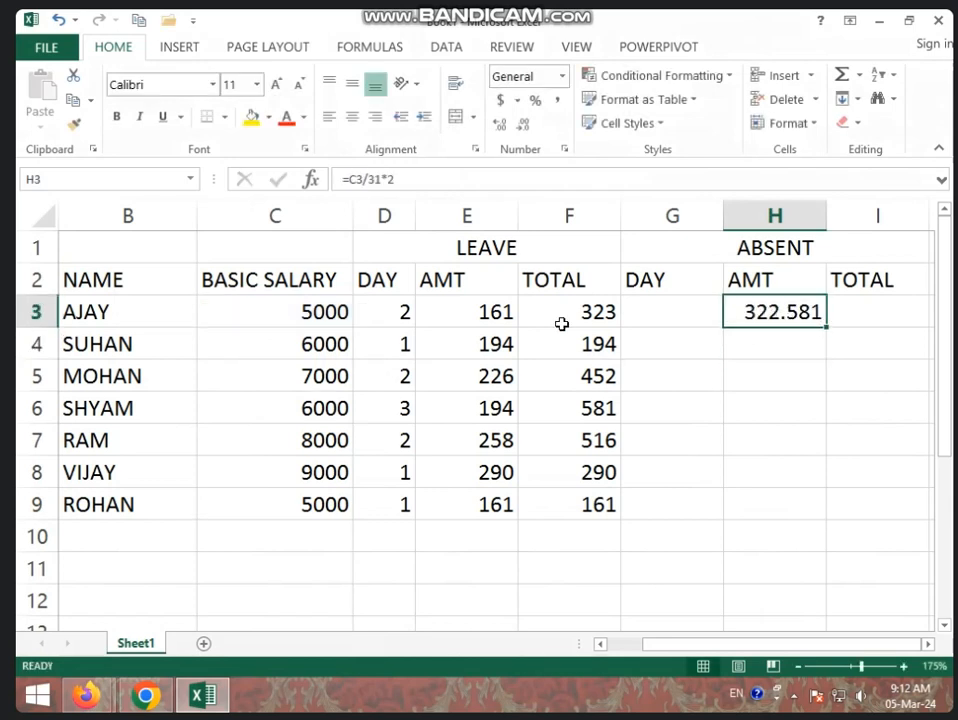
{"action": "left_click", "coordinate": [468, 316]}
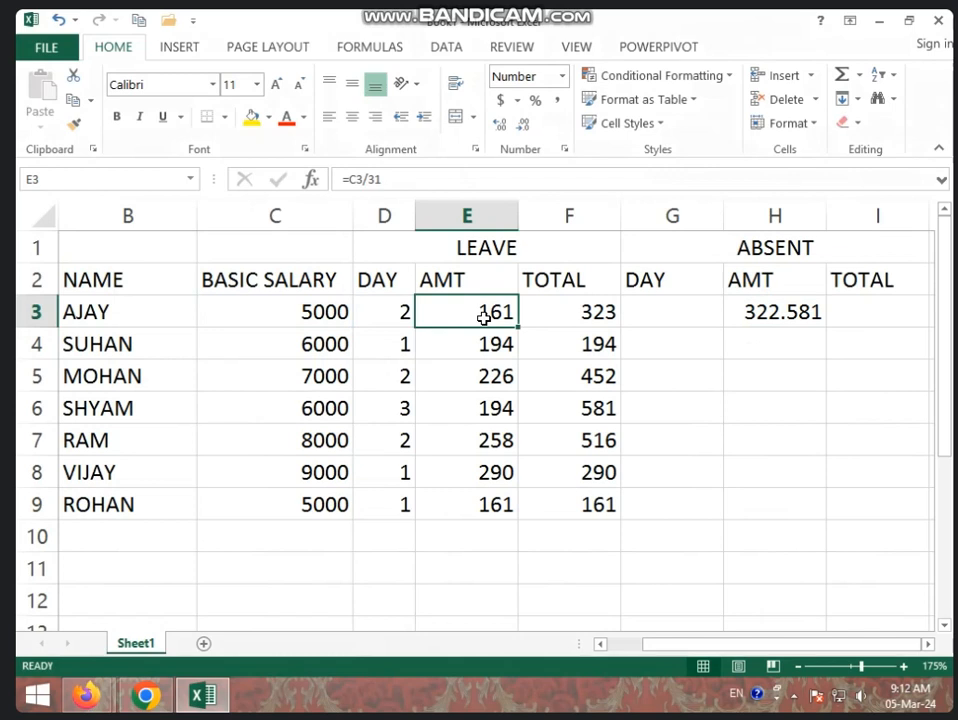
{"action": "left_click", "coordinate": [762, 316]}
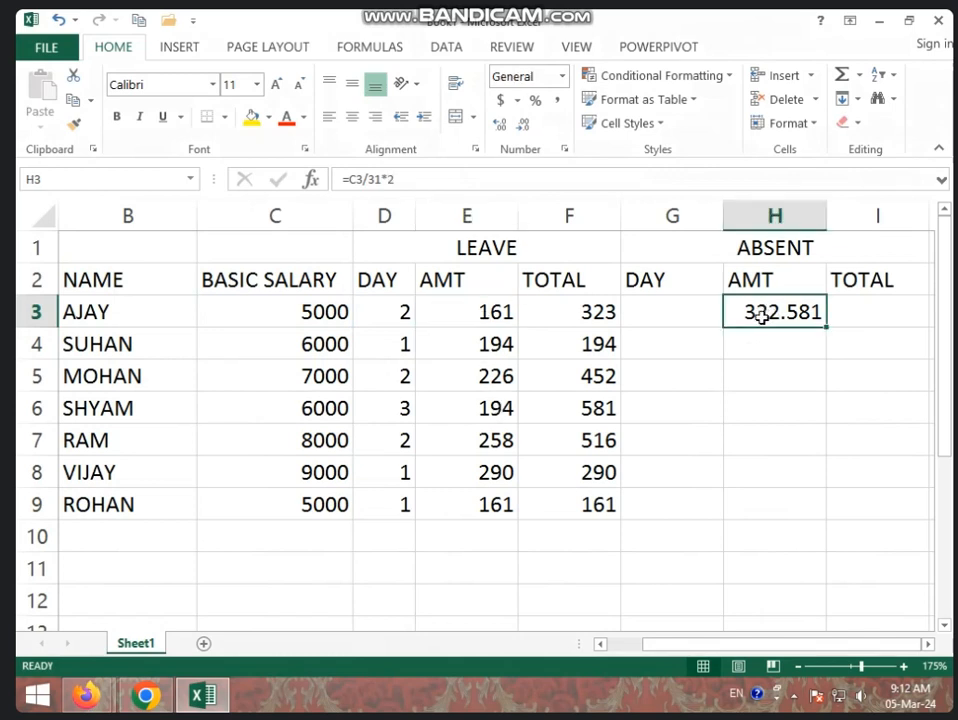
{"action": "left_click", "coordinate": [836, 324]}
{"action": "left_click", "coordinate": [798, 304]}
{"action": "left_click_drag", "start_coordinate": [828, 327], "coordinate": [806, 492]}
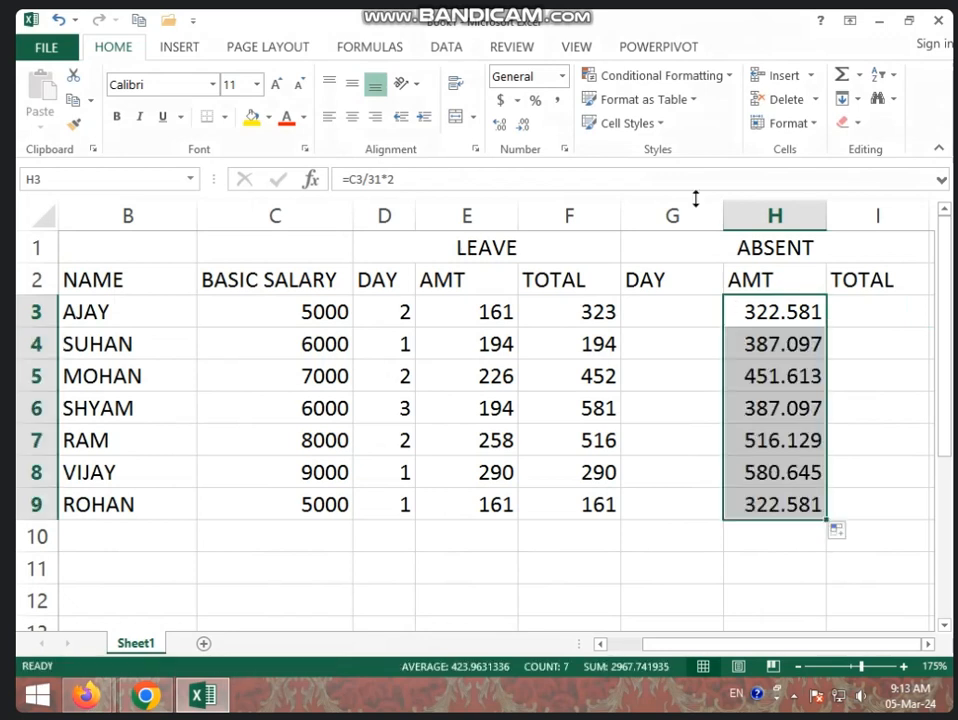
{"action": "left_click", "coordinate": [525, 128]}
{"action": "left_click", "coordinate": [525, 128]}
{"action": "left_click", "coordinate": [525, 128]}
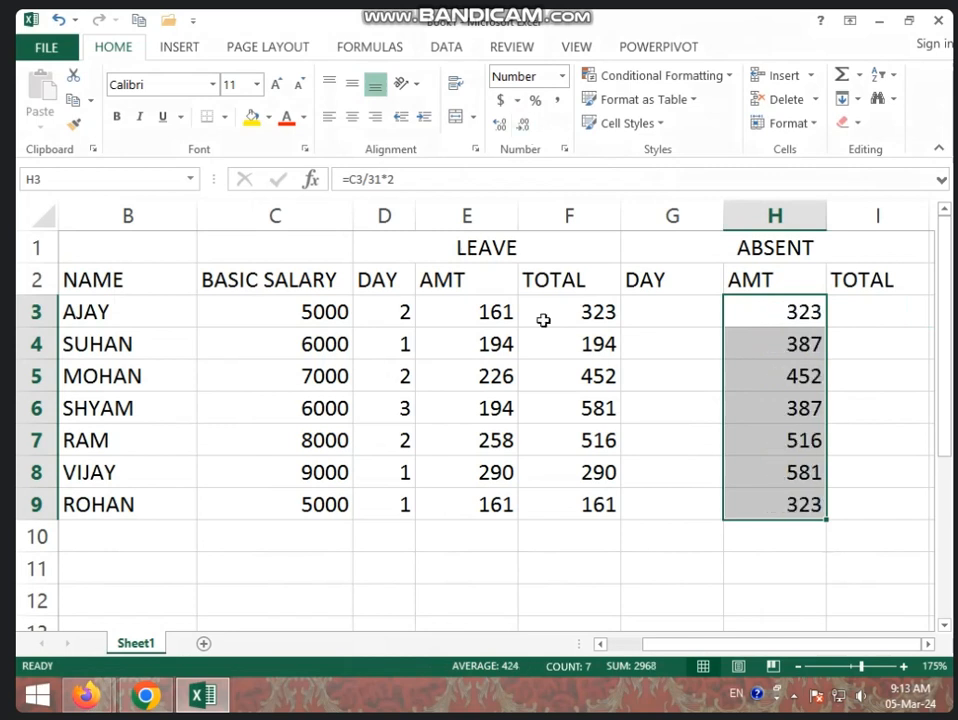
- Enter the absent days 1, 3, 2, 2, 4, 2 and 1 in cells G3 to G9, and narrow column G
{"action": "left_click", "coordinate": [684, 310]}
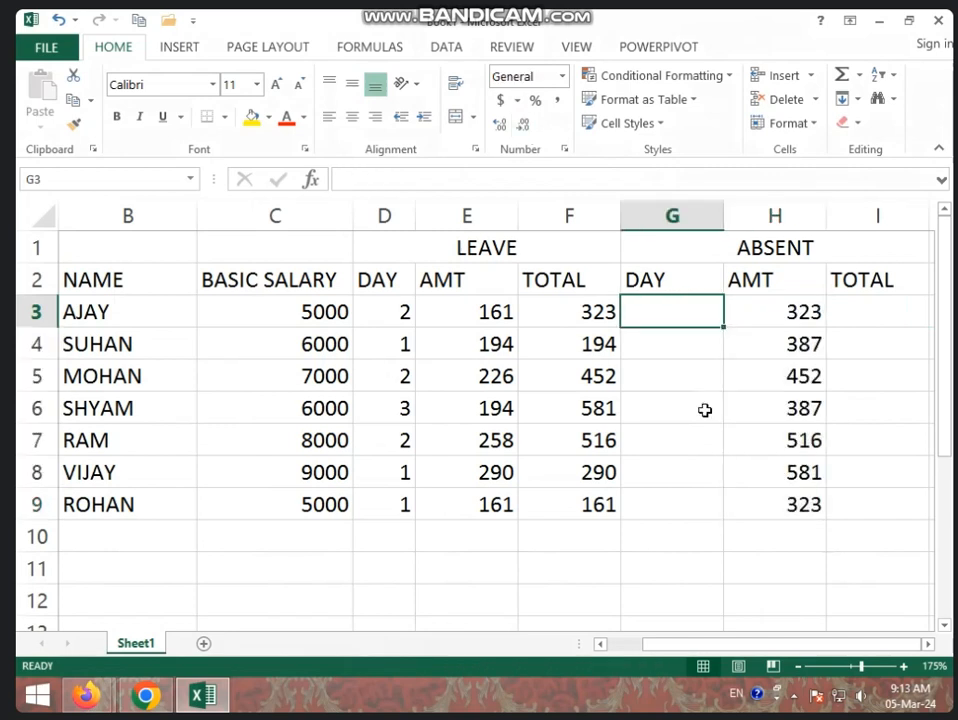
{"action": "left_click", "coordinate": [395, 315]}
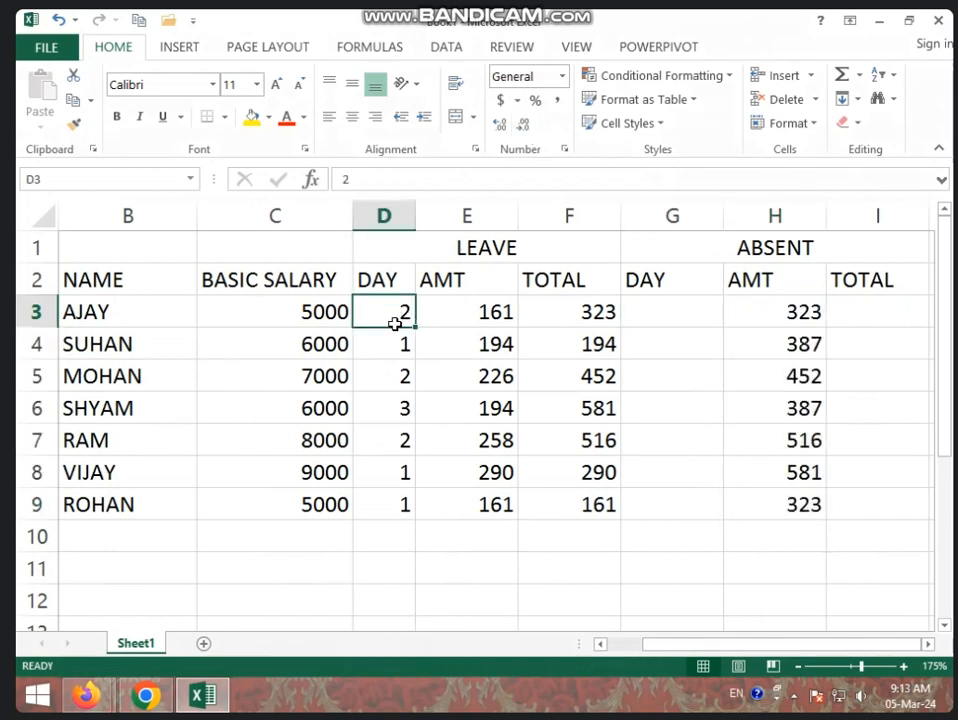
{"action": "left_click", "coordinate": [701, 306]}
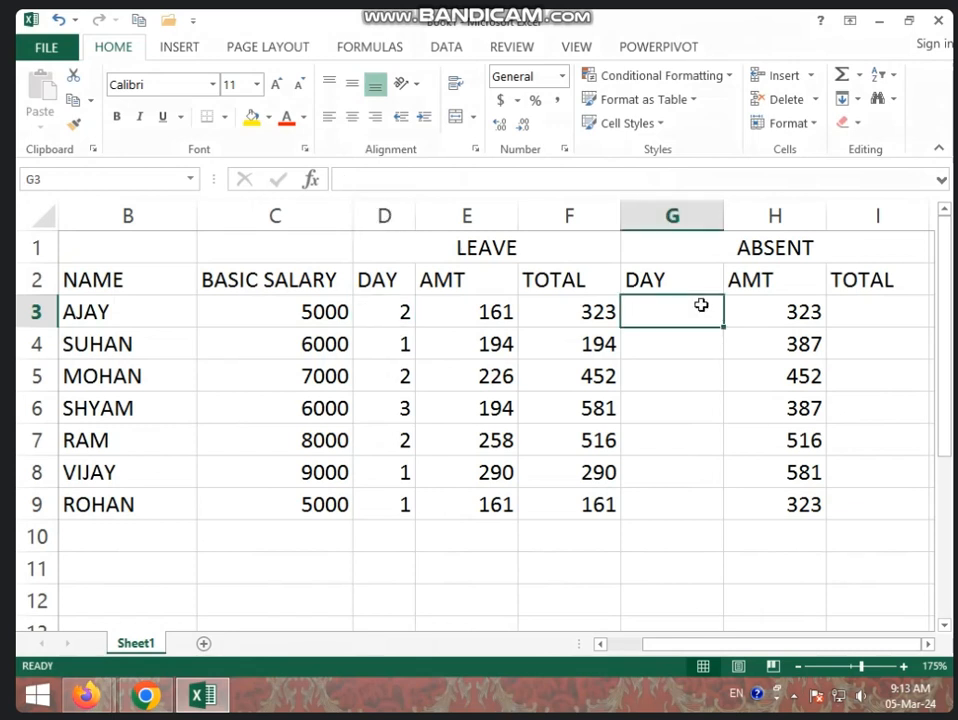
{"action": "type", "text": "1"}
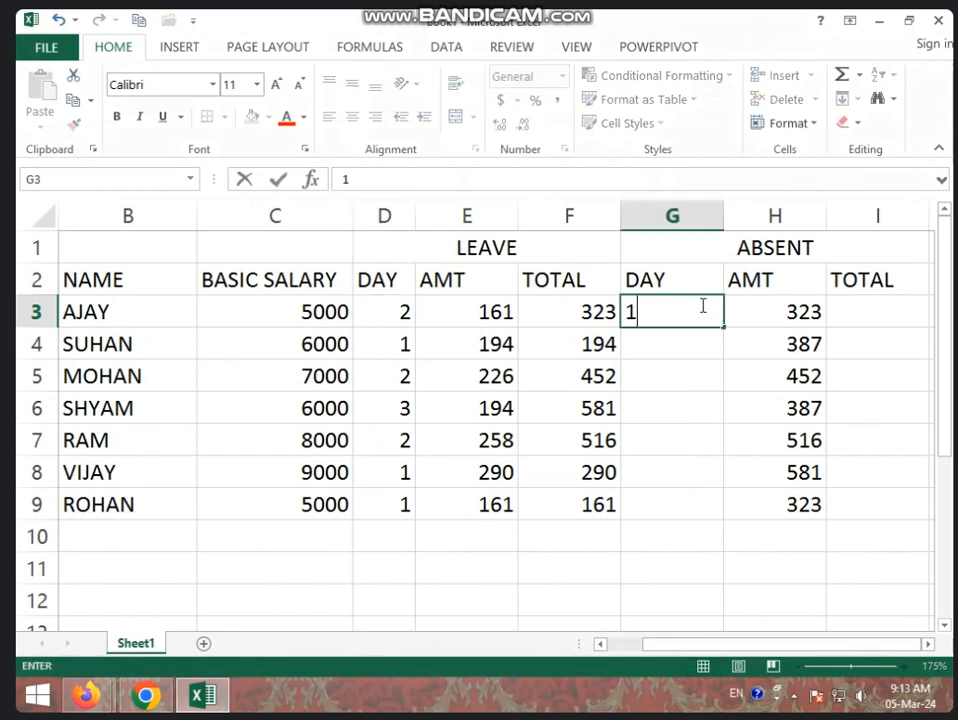
{"action": "key", "text": "Return"}
{"action": "type", "text": "3"}
{"action": "key", "text": "Return"}
{"action": "type", "text": "2"}
{"action": "key", "text": "Return"}
{"action": "type", "text": "2"}
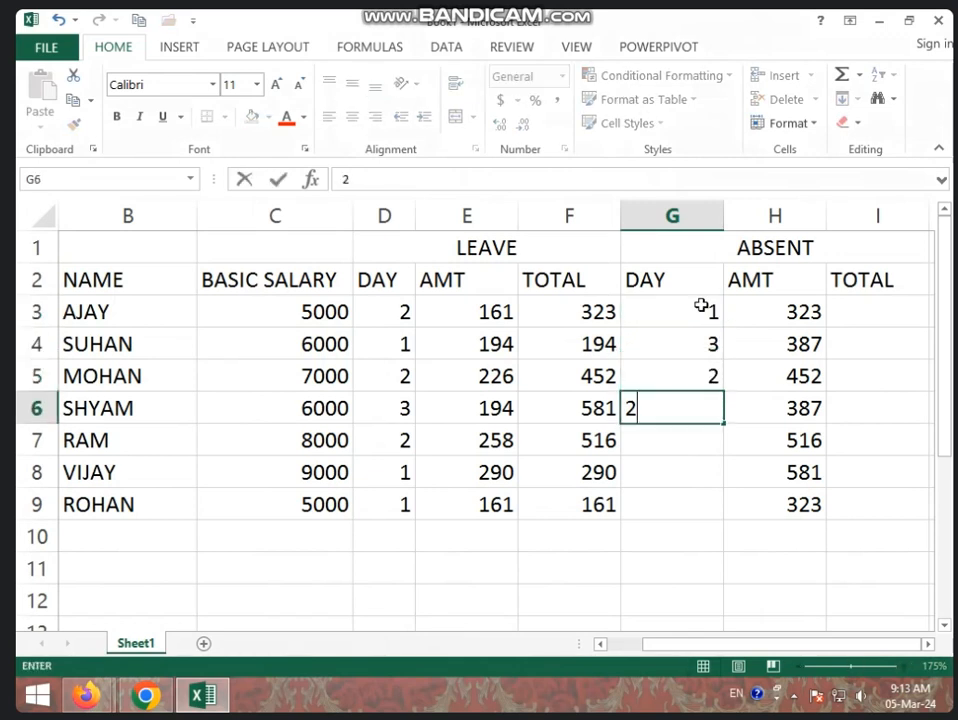
{"action": "key", "text": "Return"}
{"action": "type", "text": "4"}
{"action": "key", "text": "ctrl+Return"}
{"action": "key", "text": "Return"}
{"action": "type", "text": "2"}
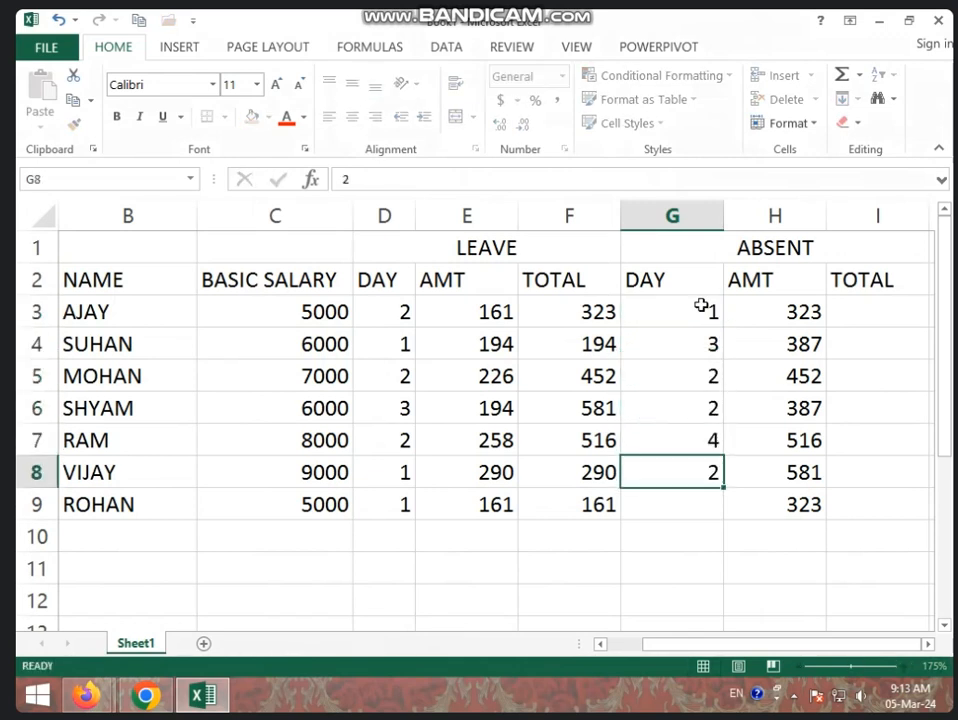
{"action": "key", "text": "Return"}
{"action": "type", "text": "1"}
{"action": "key", "text": "Return"}
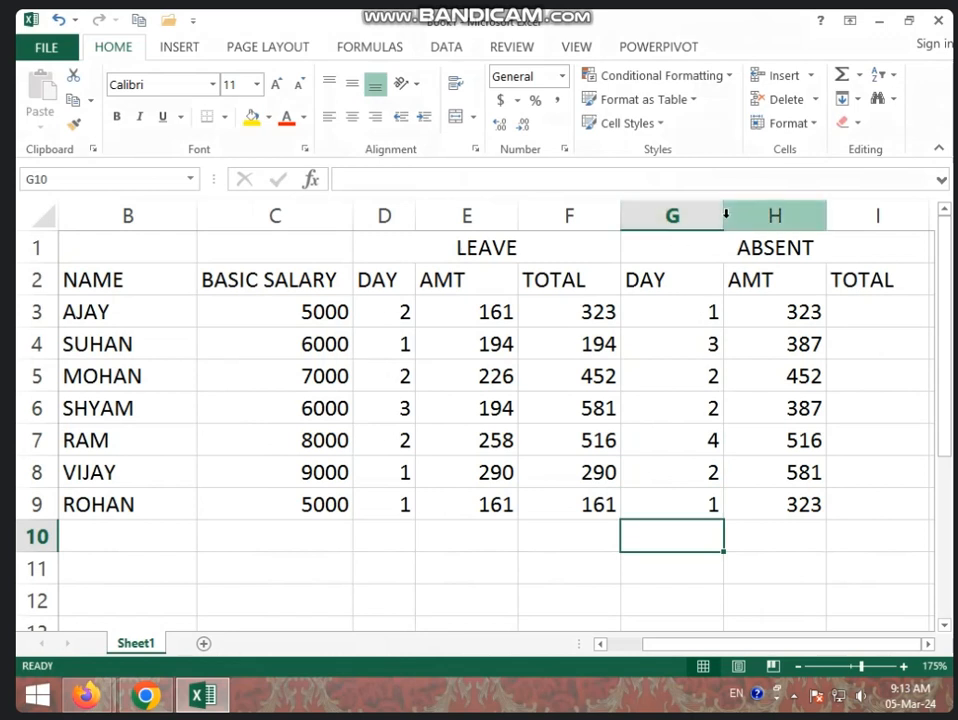
{"action": "left_click_drag", "start_coordinate": [724, 216], "coordinate": [687, 215]}
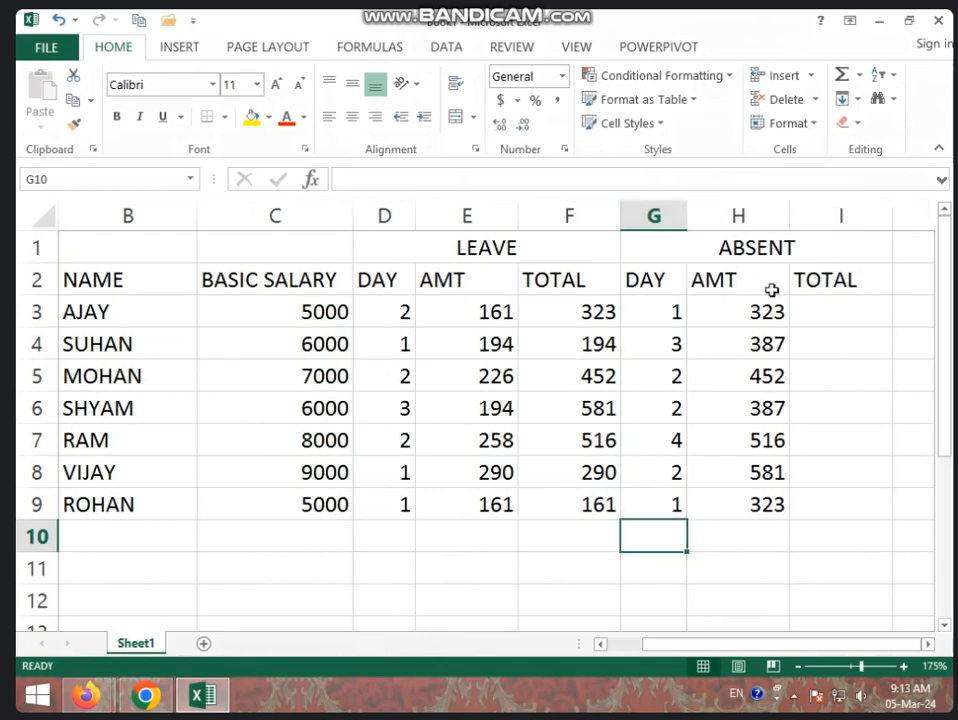
- Change the first employee's absent days in G3 to 2
{"action": "left_click", "coordinate": [827, 306]}
{"action": "left_click", "coordinate": [718, 312]}
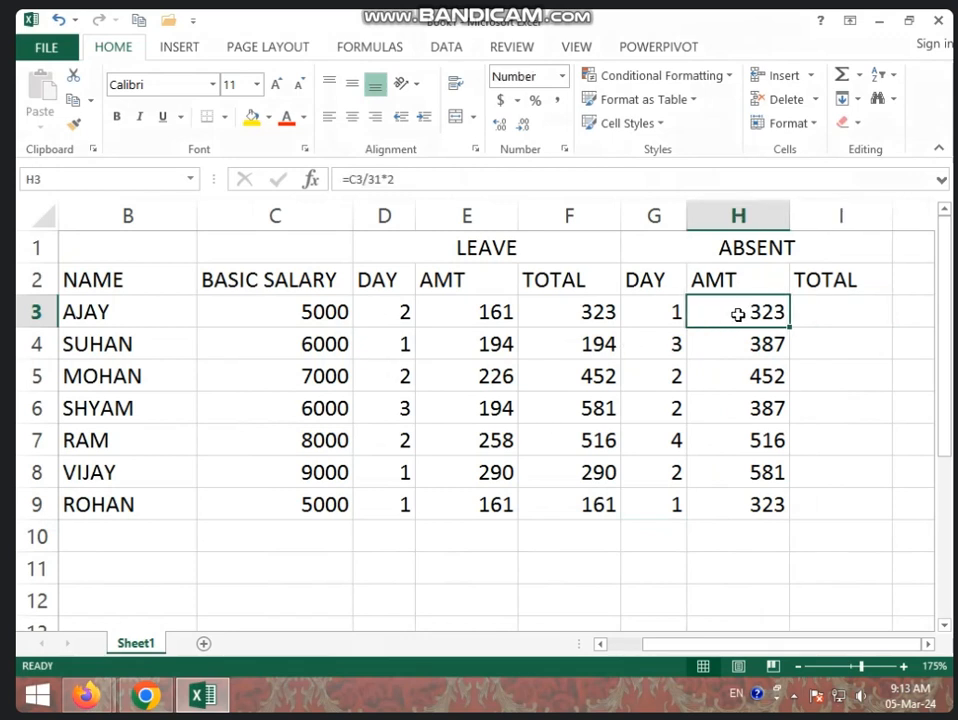
{"action": "left_click", "coordinate": [656, 311]}
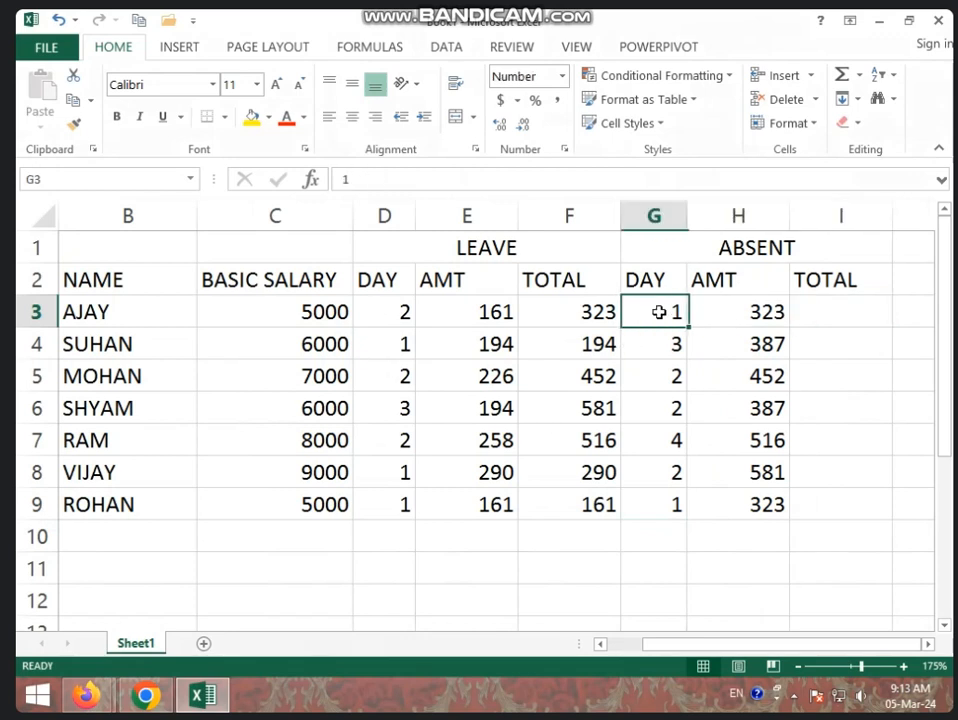
{"action": "type", "text": "2"}
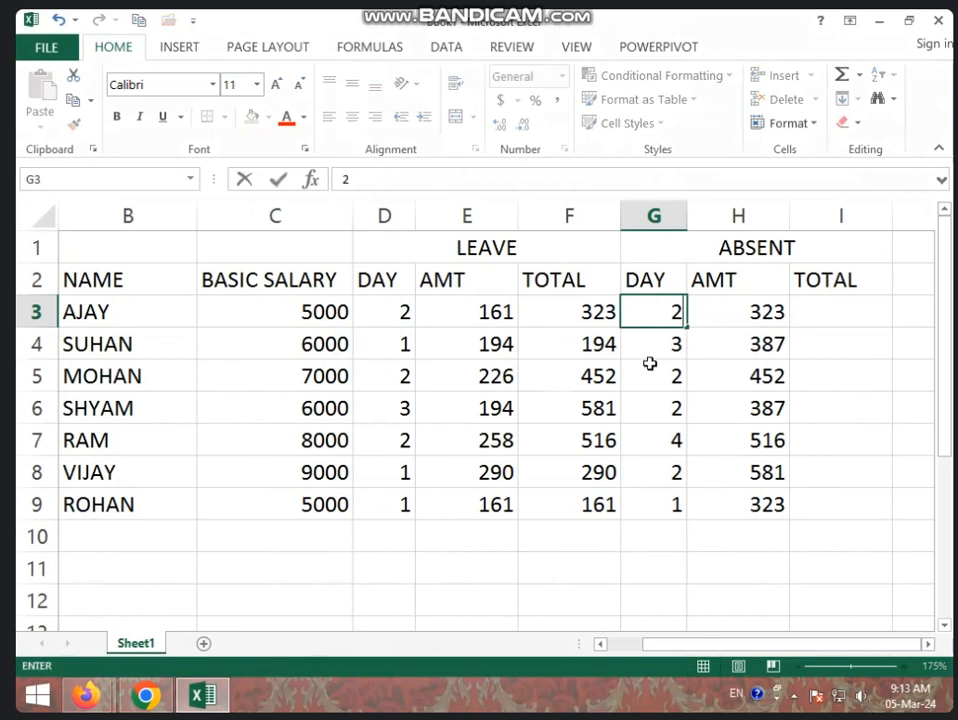
- Calculate the first employee's total absent deduction in I3 with the formula =H3*G3
{"action": "left_click", "coordinate": [838, 314]}
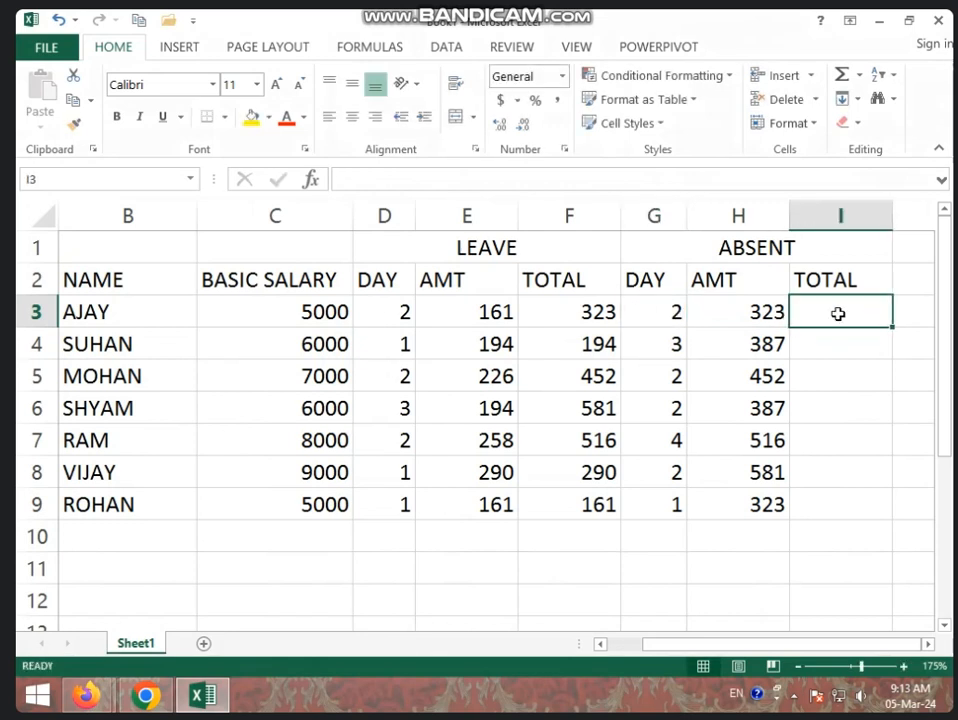
{"action": "type", "text": "="}
{"action": "left_click", "coordinate": [740, 311]}
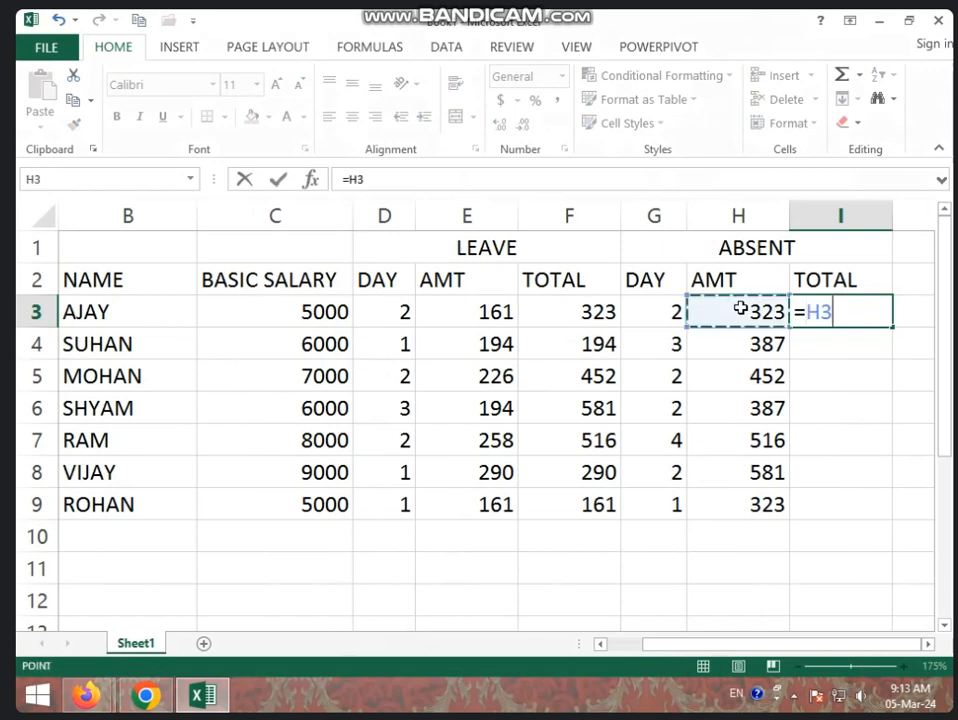
{"action": "type", "text": "*"}
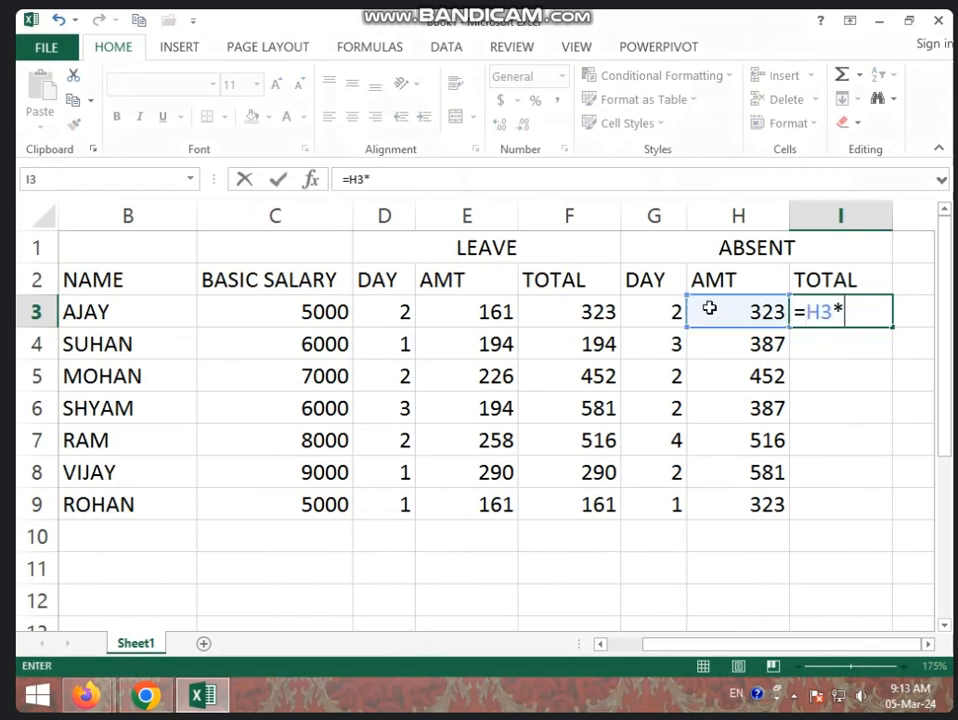
{"action": "left_click", "coordinate": [665, 310]}
{"action": "key", "text": "Return"}
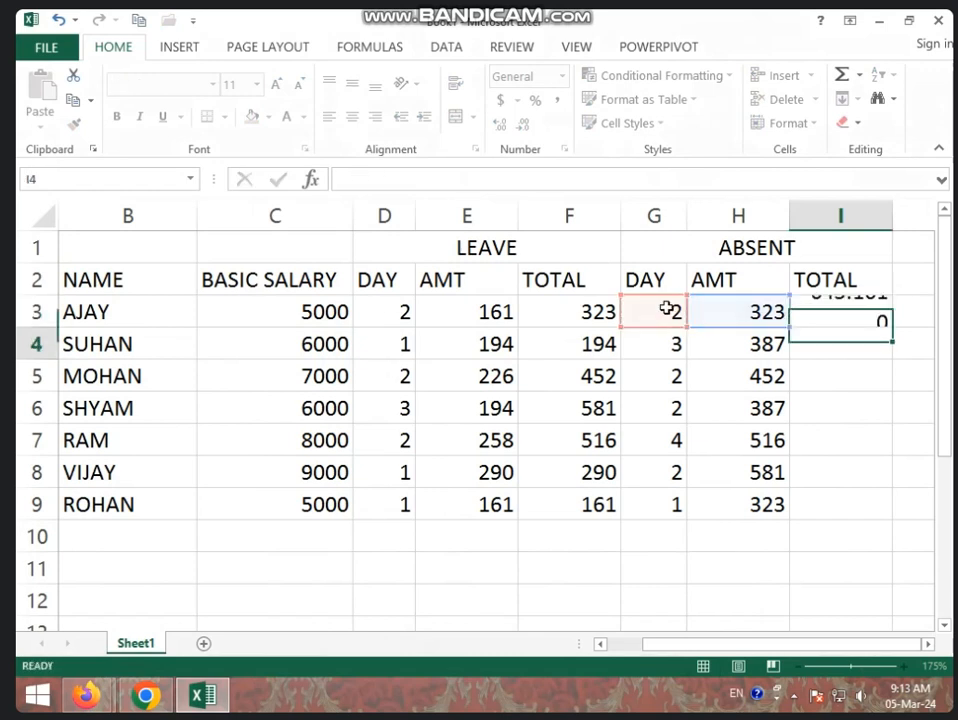
{"action": "left_click", "coordinate": [855, 316]}
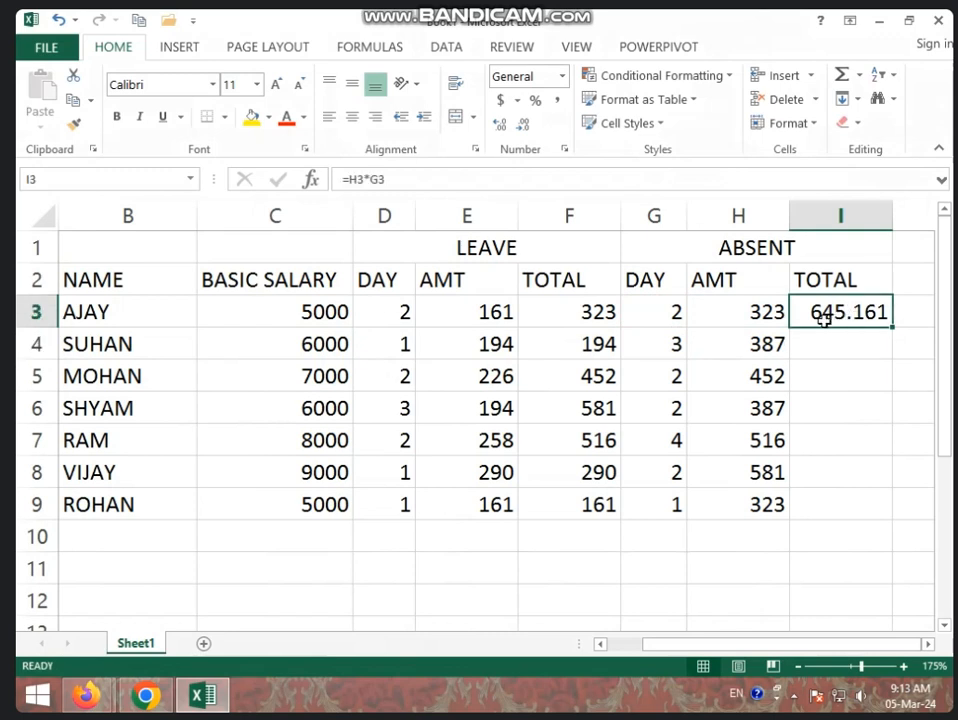
{"action": "left_click", "coordinate": [748, 314]}
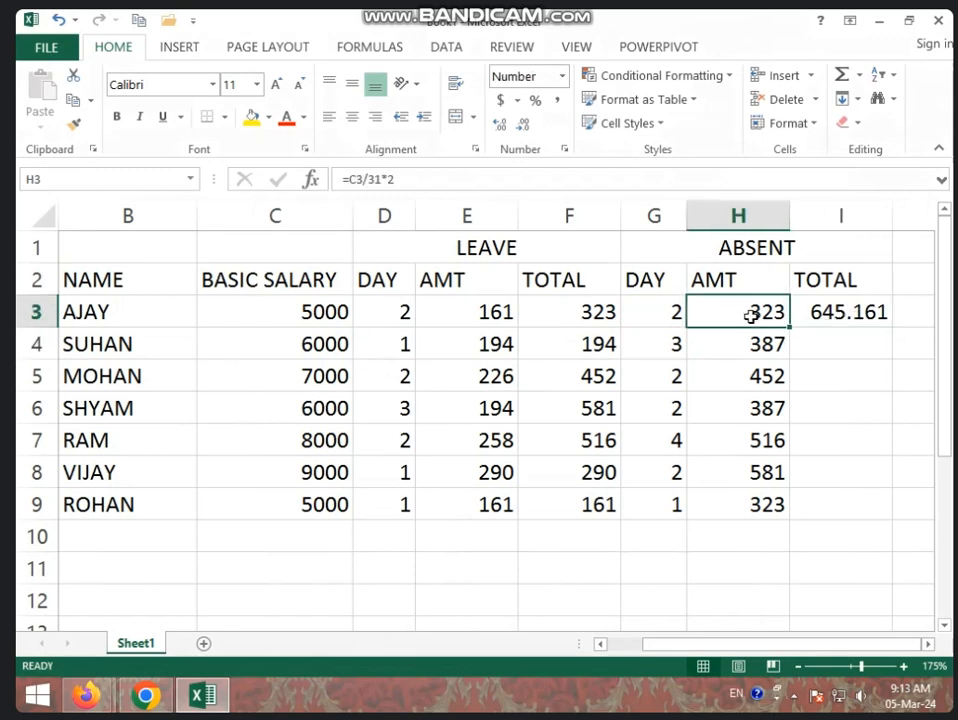
{"action": "left_click", "coordinate": [840, 312]}
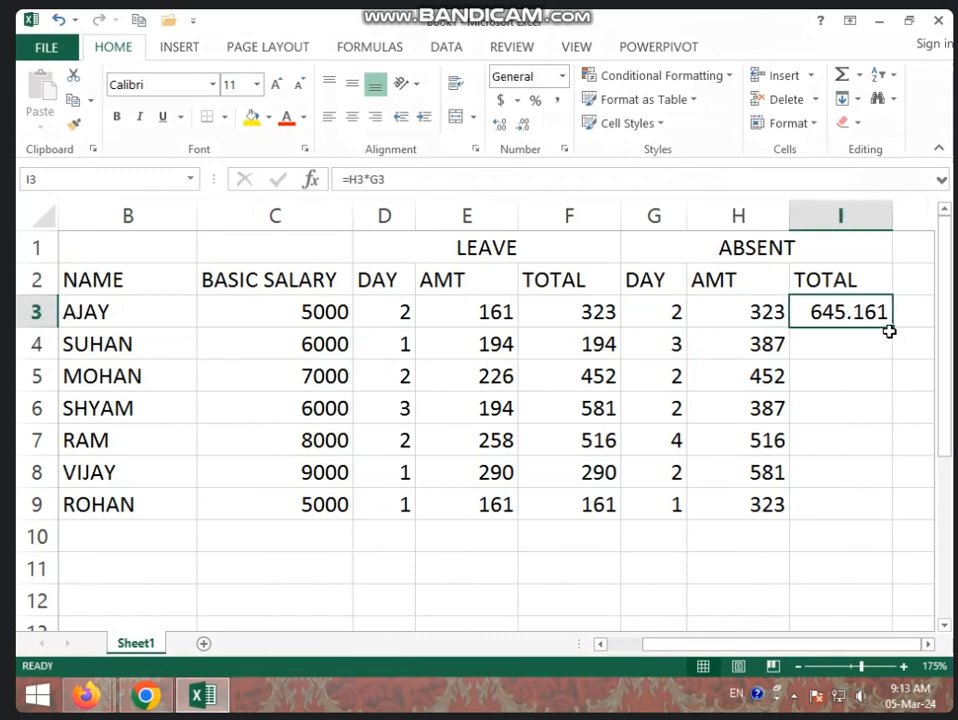
- Fill the I3 formula down to I9 and format the absent totals without decimals
{"action": "left_click_drag", "start_coordinate": [893, 328], "coordinate": [868, 494]}
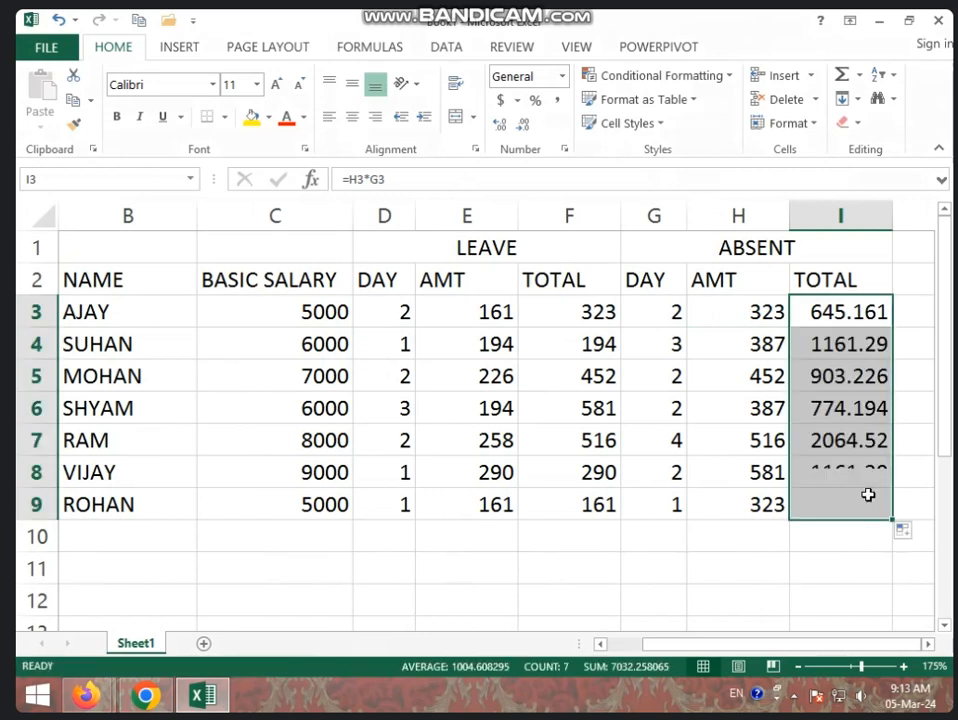
{"action": "left_click", "coordinate": [522, 127]}
{"action": "left_click", "coordinate": [522, 127]}
{"action": "left_click", "coordinate": [522, 127]}
{"action": "left_click", "coordinate": [778, 607]}
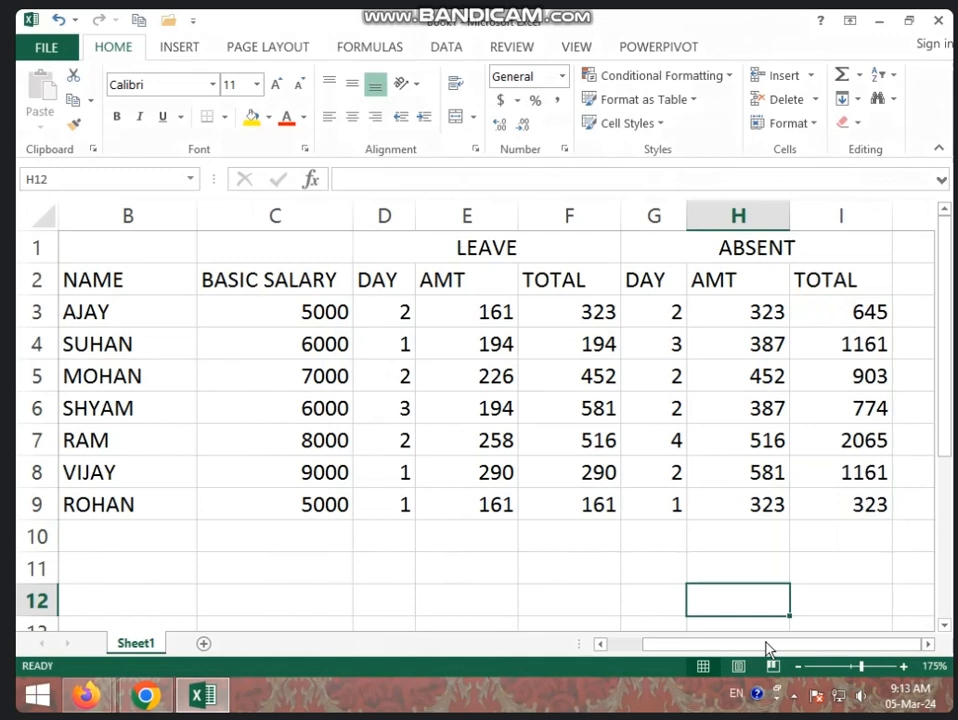
- Merge and center the BASIC SALARY heading across C1:C2, wrap its text, and narrow column C so it breaks onto two lines
{"action": "left_click_drag", "start_coordinate": [765, 216], "coordinate": [907, 235]}
{"action": "left_click", "coordinate": [827, 351]}
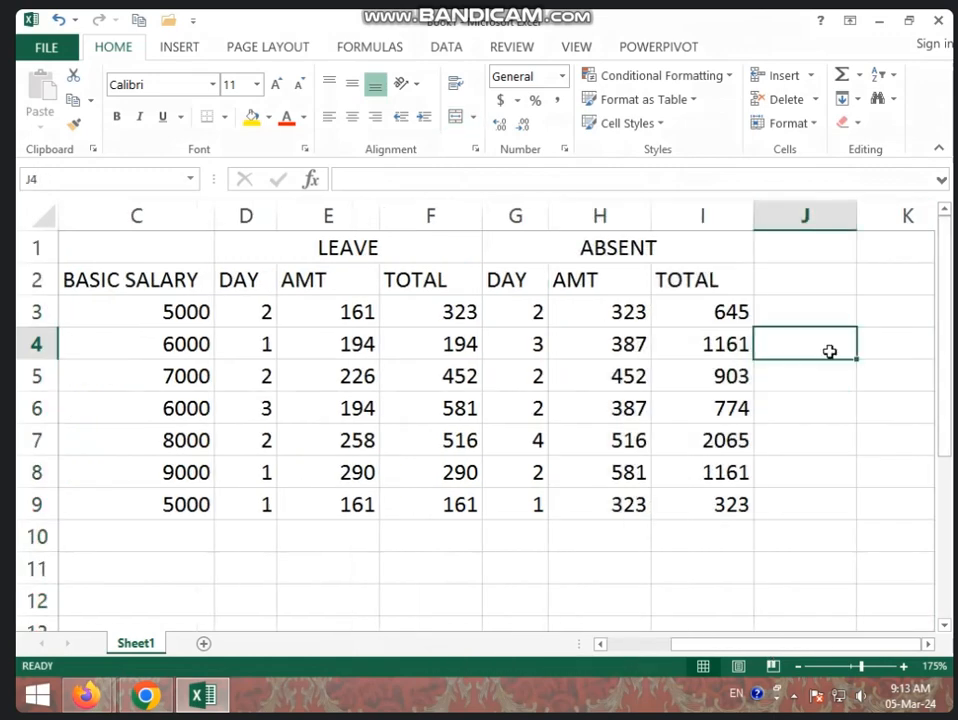
{"action": "left_click_drag", "start_coordinate": [184, 244], "coordinate": [192, 278]}
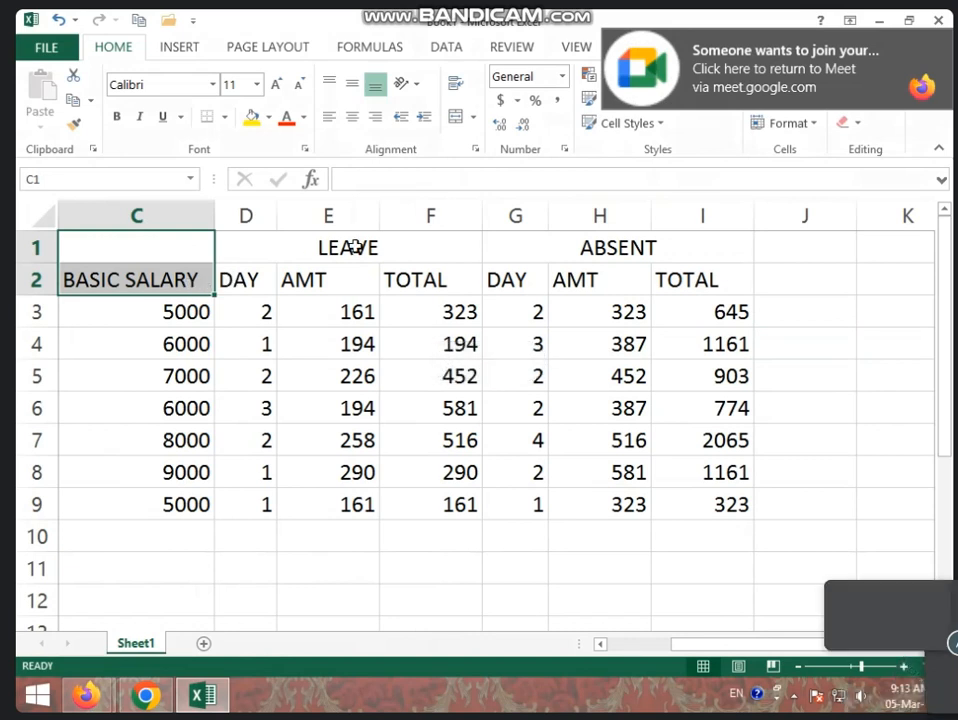
{"action": "left_click", "coordinate": [455, 118]}
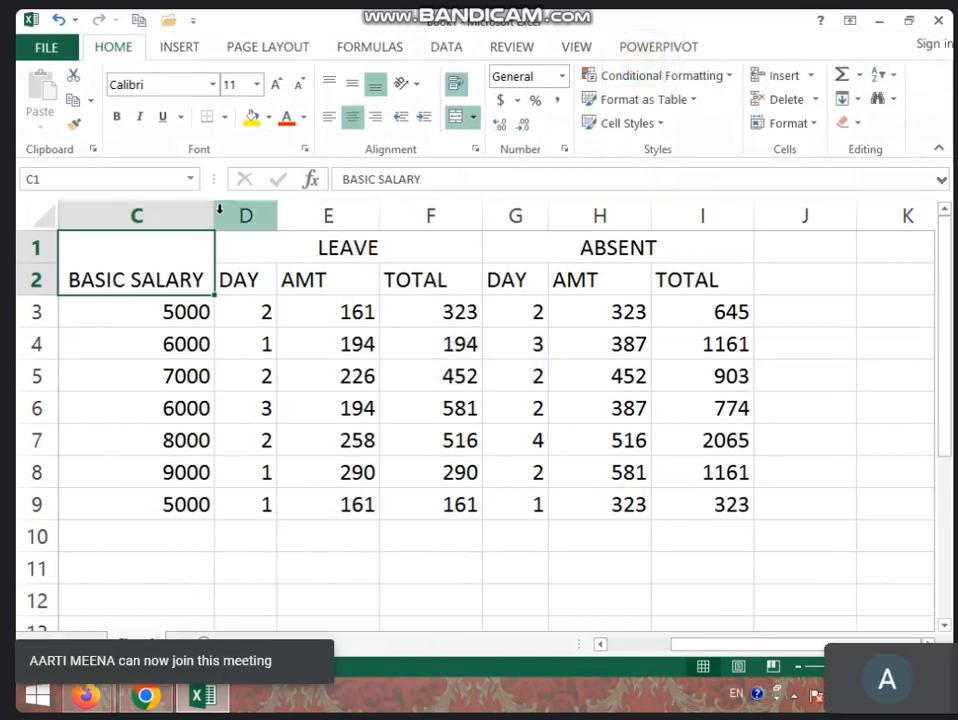
{"action": "left_click_drag", "start_coordinate": [215, 215], "coordinate": [158, 216]}
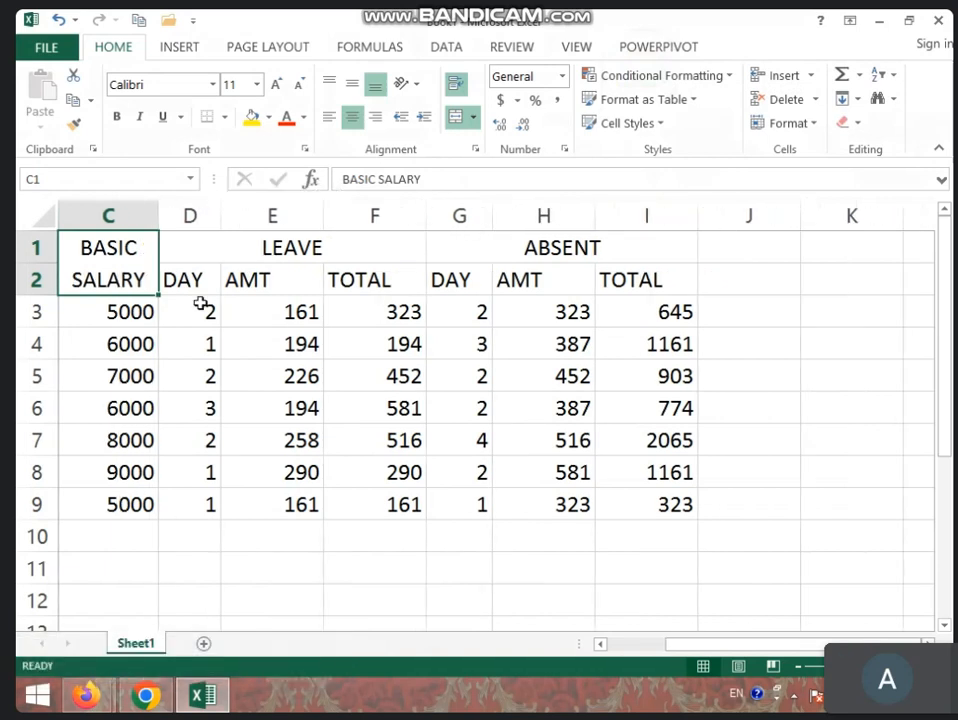
{"action": "left_click", "coordinate": [375, 568]}
{"action": "left_click_drag", "start_coordinate": [690, 650], "coordinate": [684, 652]}
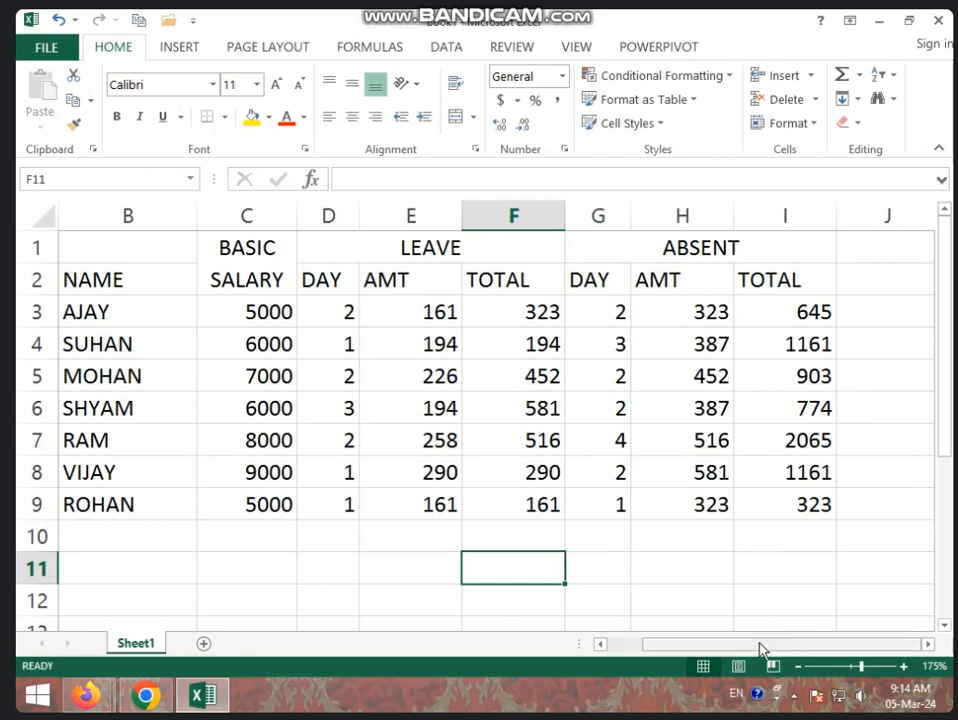
{"action": "left_click_drag", "start_coordinate": [760, 645], "coordinate": [801, 646]}
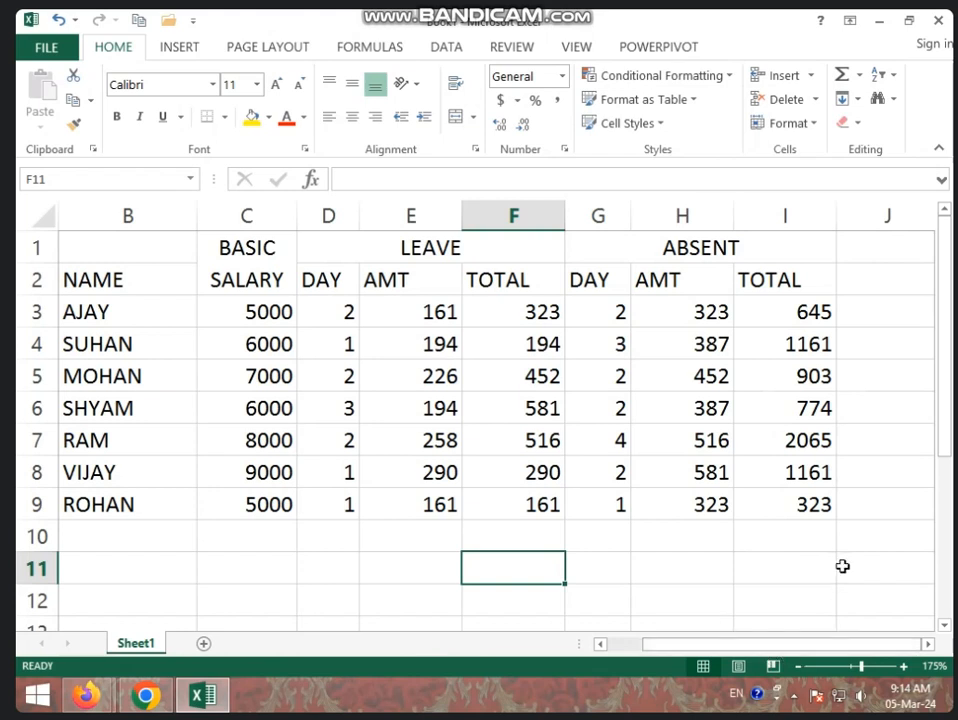
{"action": "left_click", "coordinate": [843, 566]}
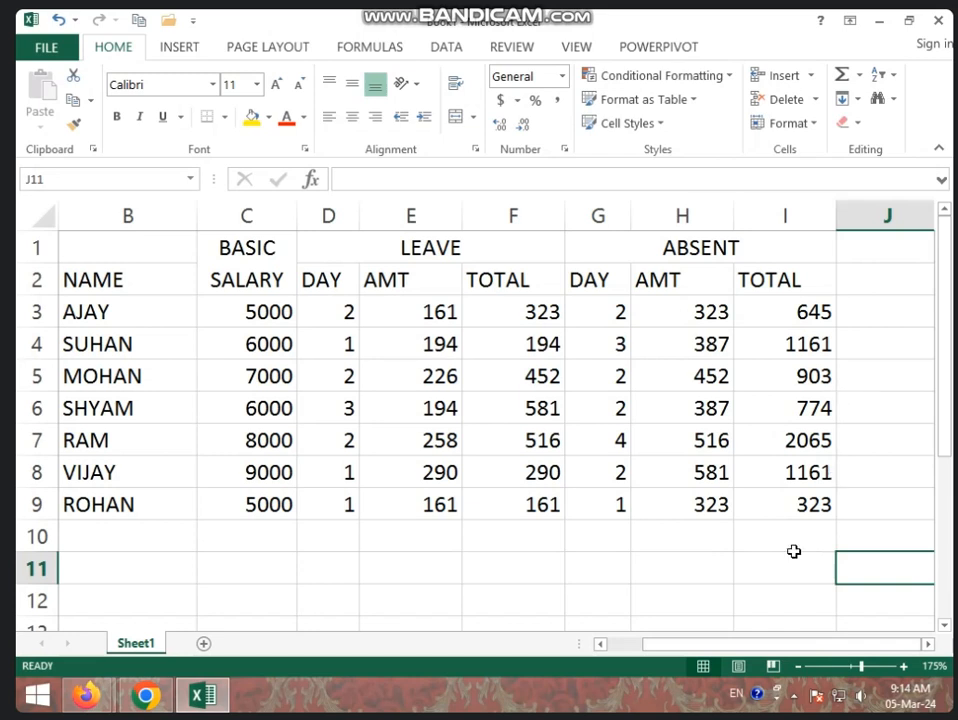
{"action": "left_click", "coordinate": [871, 400]}
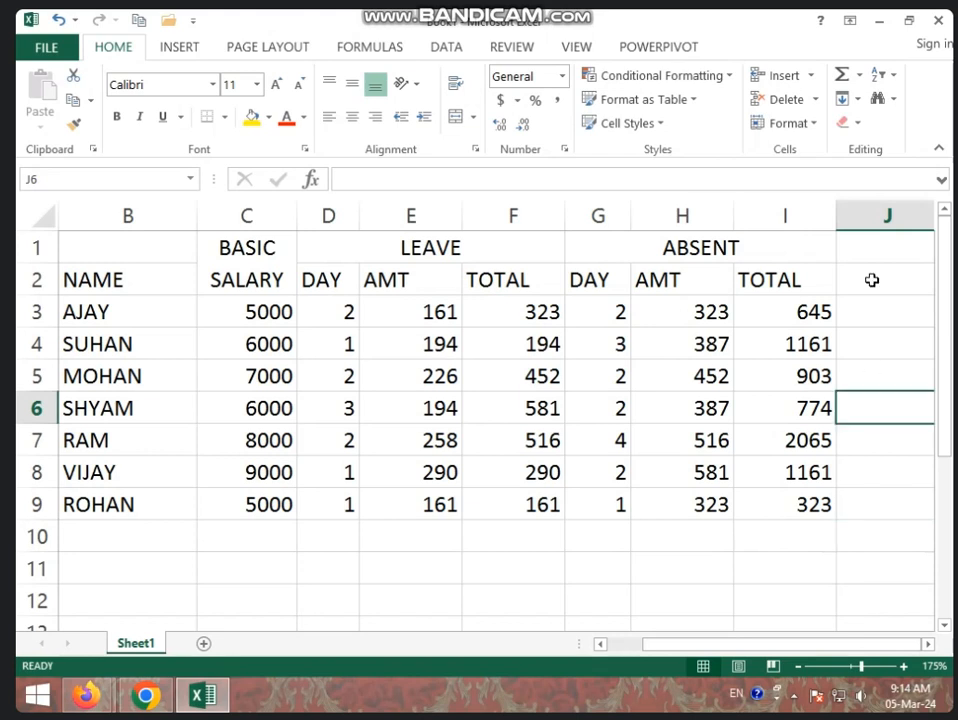
{"action": "left_click", "coordinate": [877, 214]}
{"action": "left_click", "coordinate": [845, 330]}
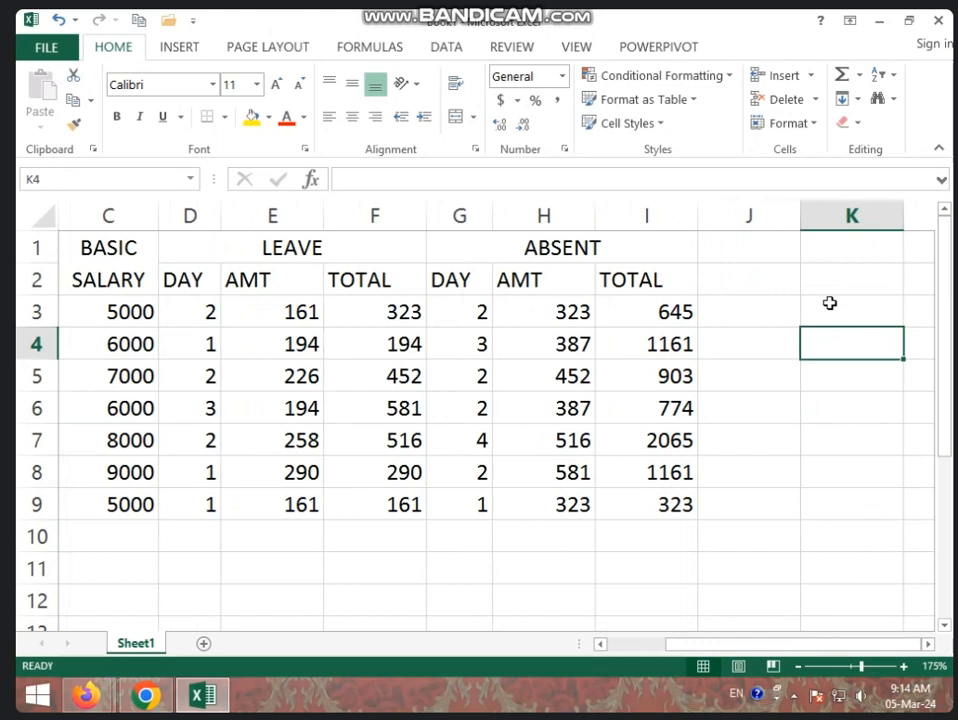
- Merge and center cells J1:J2 and, separately, K1:K2 as two new heading cells
{"action": "left_click_drag", "start_coordinate": [778, 246], "coordinate": [826, 280]}
{"action": "left_click", "coordinate": [455, 117]}
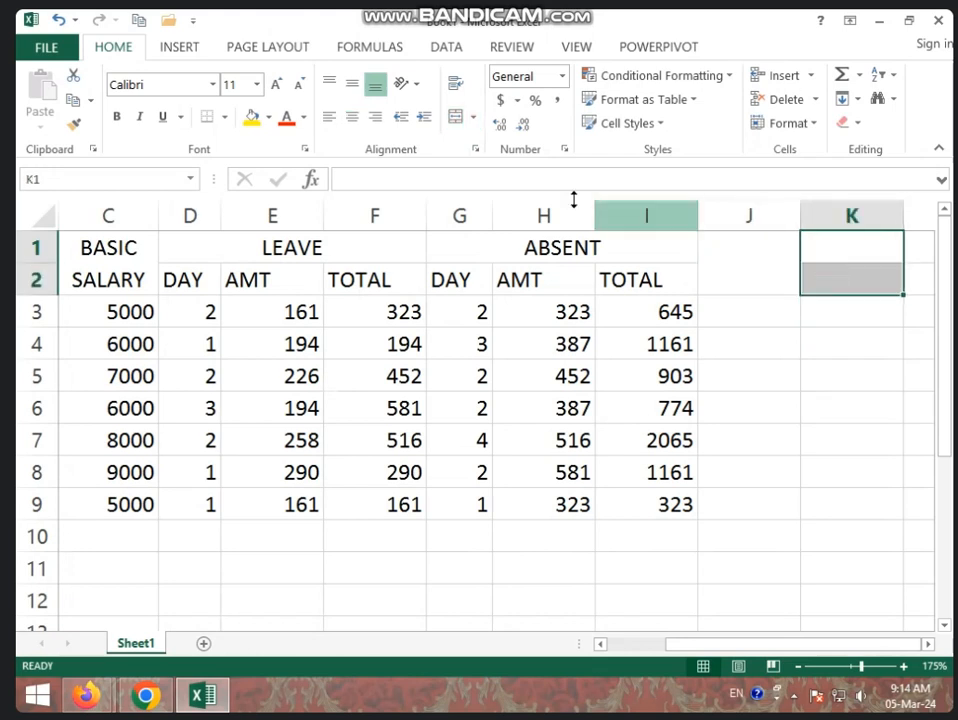
{"action": "left_click", "coordinate": [457, 121]}
- Enter the heading WORK HOUR in the merged cell J1 and wrap its text
{"action": "left_click", "coordinate": [712, 278]}
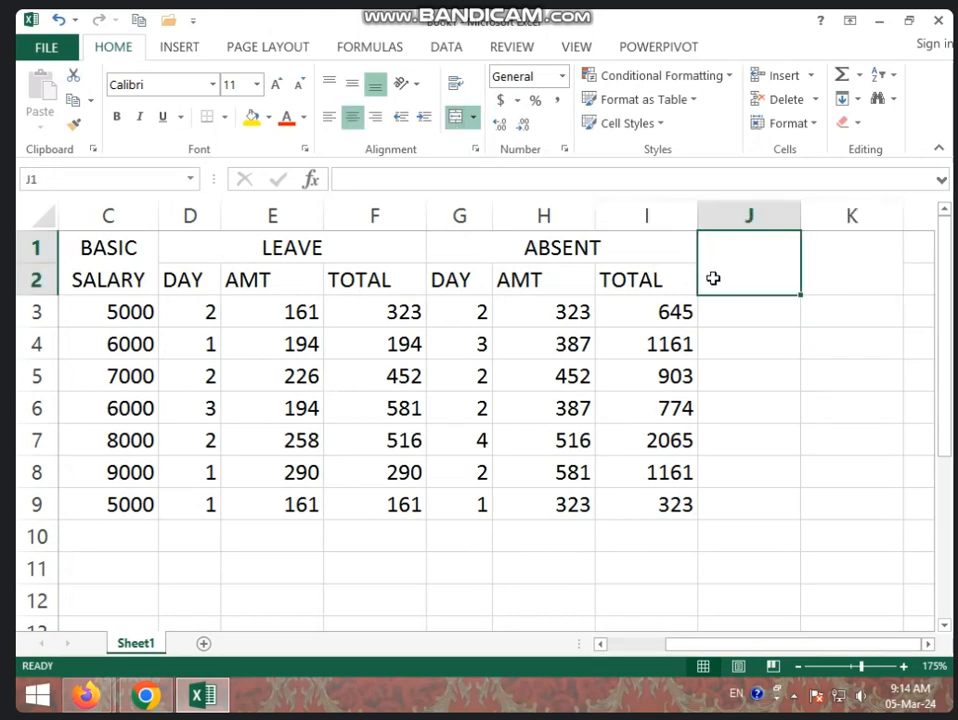
{"action": "type", "text": "WORK HOUR"}
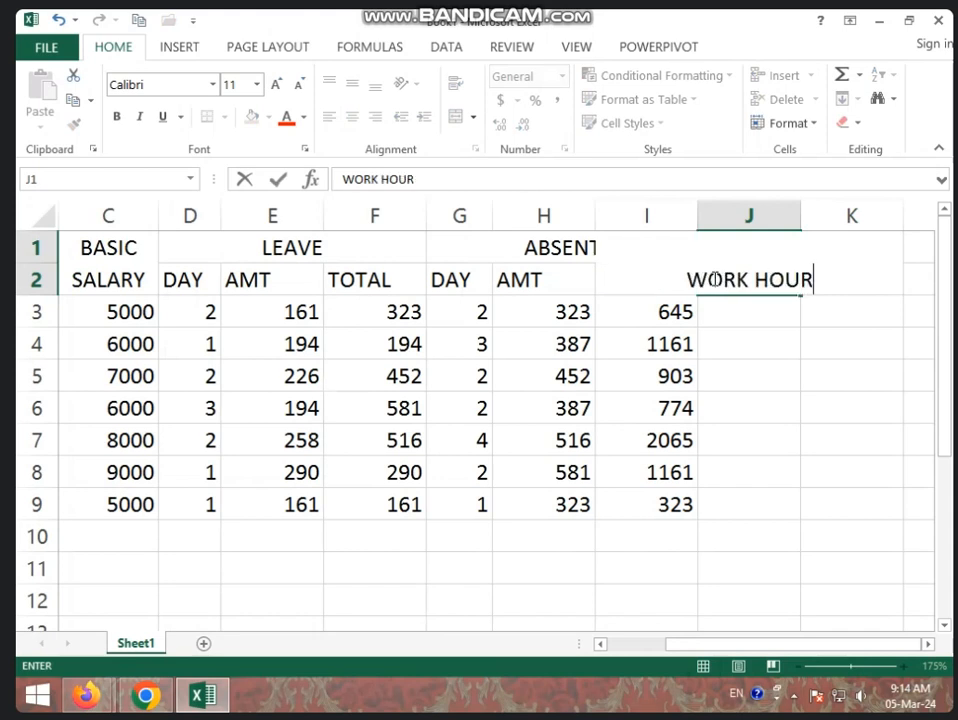
{"action": "key", "text": "Return"}
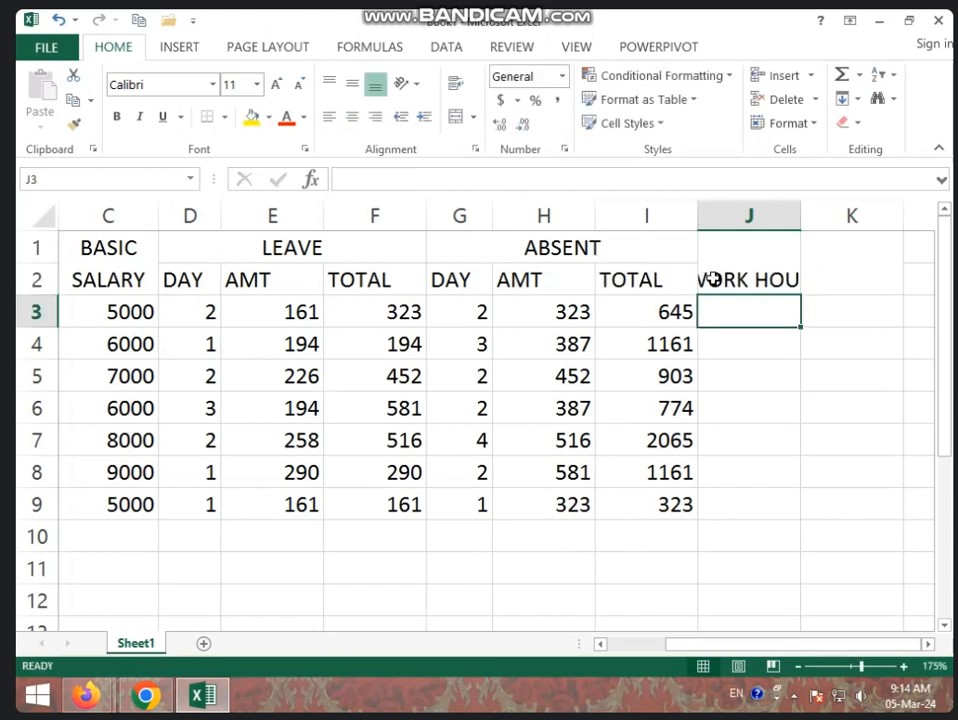
{"action": "left_click", "coordinate": [718, 278]}
{"action": "left_click", "coordinate": [455, 84]}
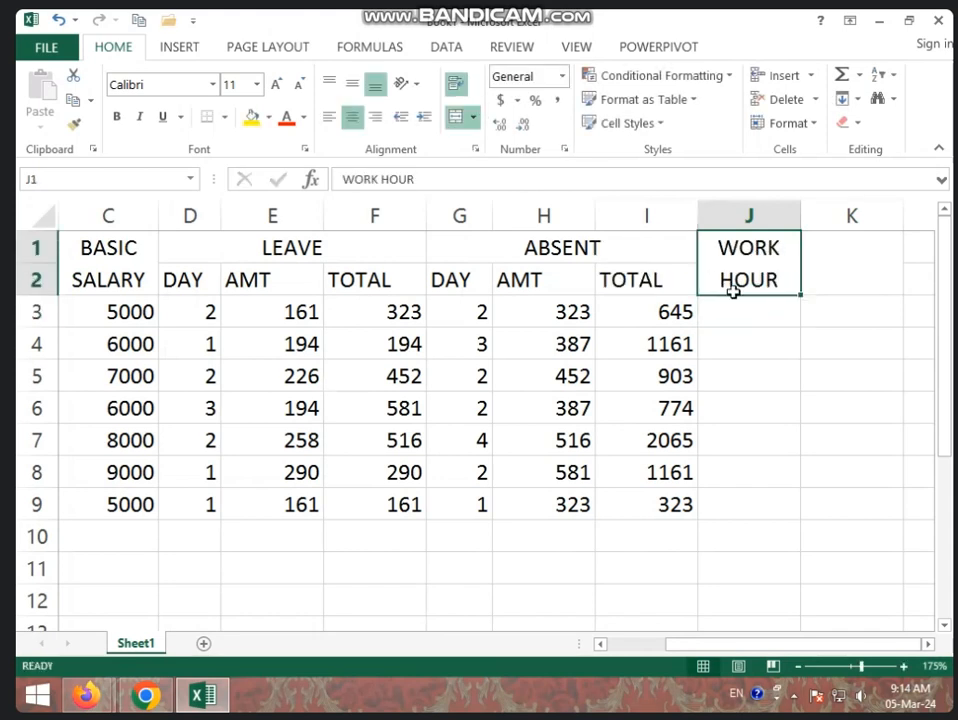
- Enter the heading PER HOUR in the merged cell K1 and wrap its text
{"action": "left_click", "coordinate": [844, 283]}
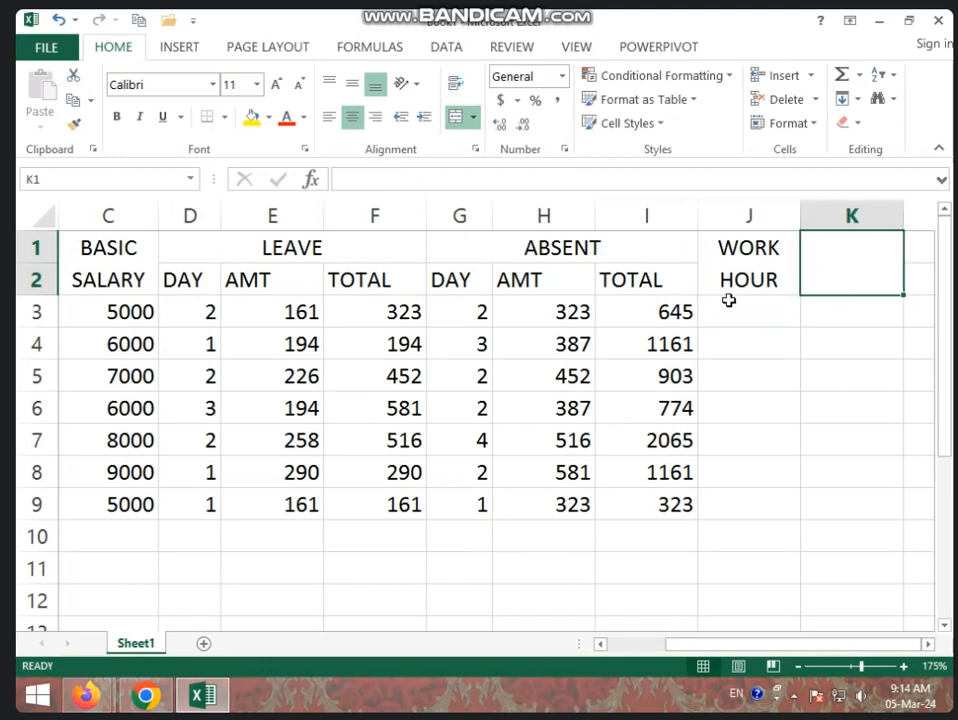
{"action": "left_click", "coordinate": [305, 313]}
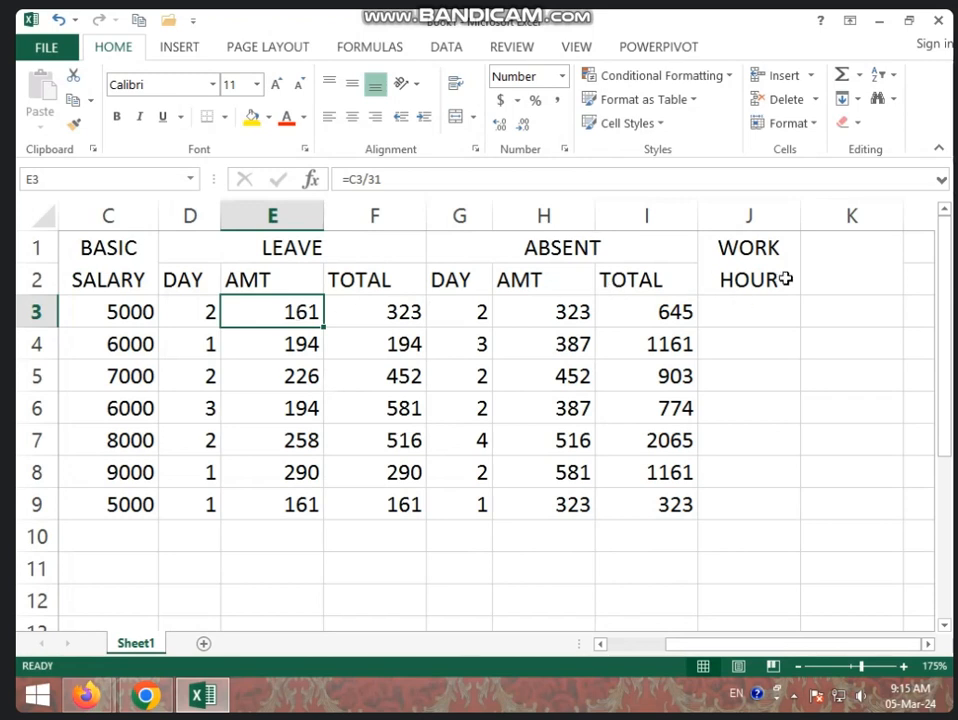
{"action": "left_click", "coordinate": [838, 276]}
{"action": "type", "text": "PER HOUR"}
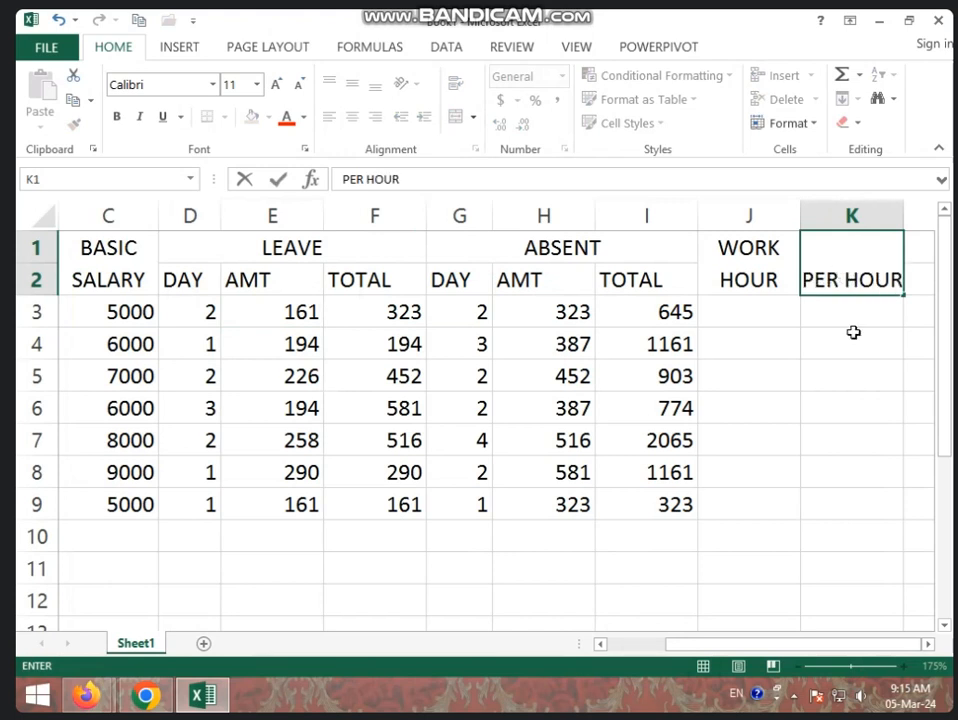
{"action": "key", "text": "Return"}
{"action": "left_click", "coordinate": [866, 282]}
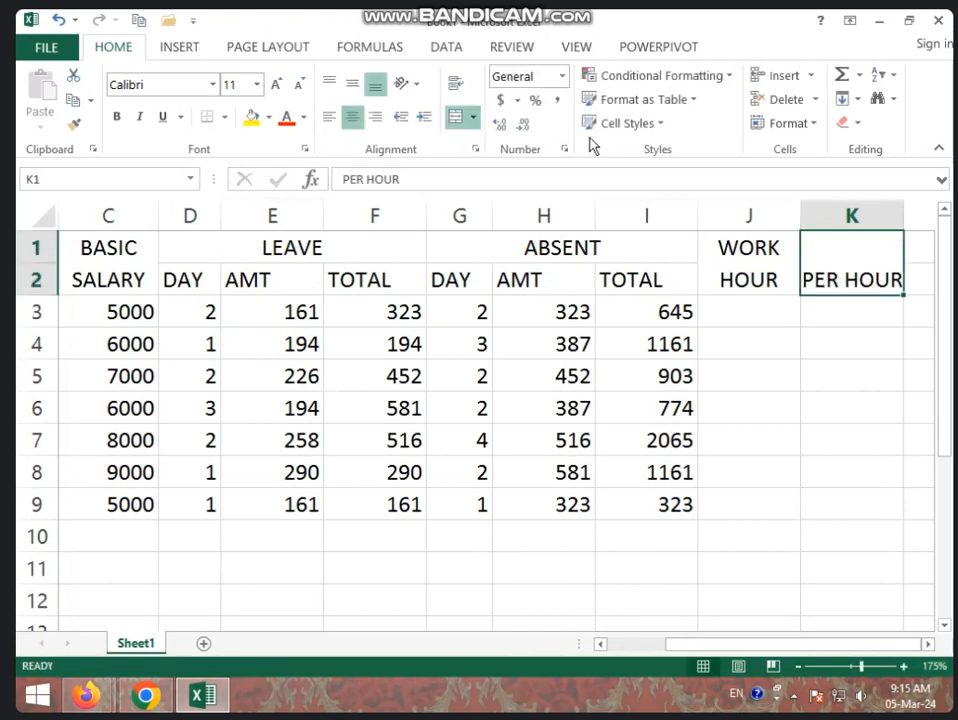
{"action": "left_click", "coordinate": [456, 88]}
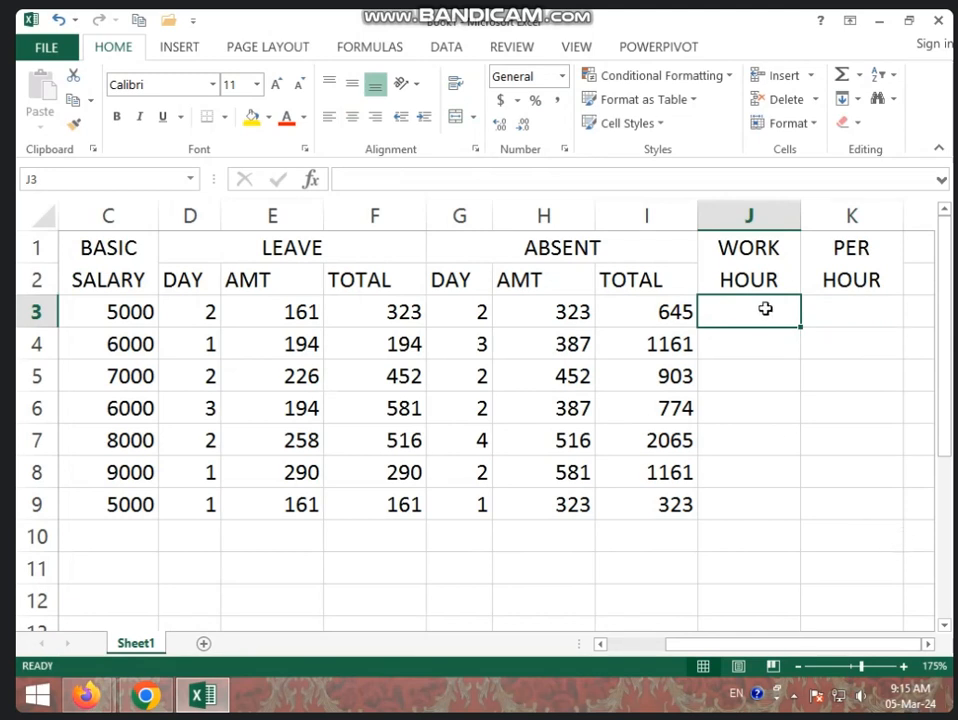
- Enter the work hours 5, 8, 6, 5, 6, 5 and 7 in cells J3 to J9
{"action": "type", "text": "5"}
{"action": "key", "text": "Return"}
{"action": "type", "text": "8"}
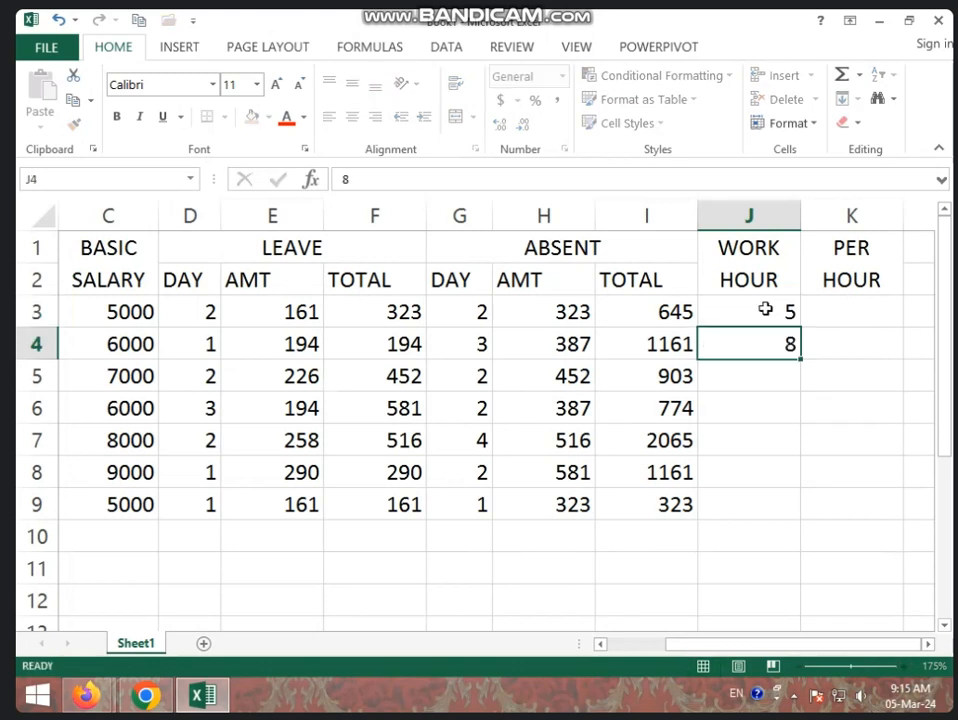
{"action": "key", "text": "Return"}
{"action": "type", "text": "6"}
{"action": "key", "text": "Return"}
{"action": "type", "text": "5"}
{"action": "key", "text": "Return"}
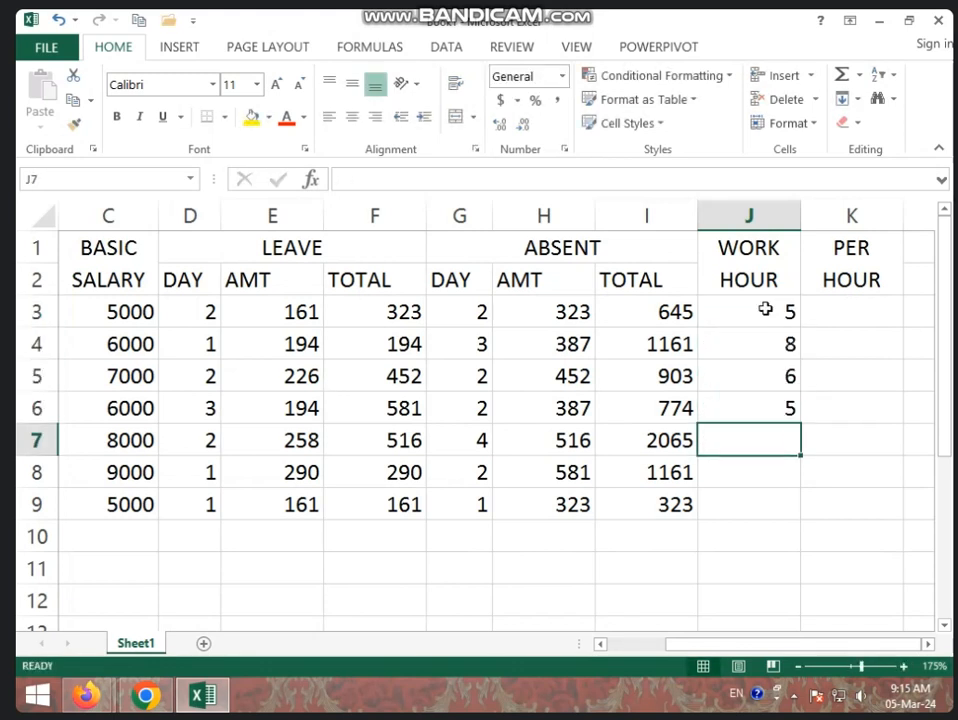
{"action": "type", "text": "6"}
{"action": "key", "text": "Return"}
{"action": "type", "text": "5"}
{"action": "key", "text": "Return"}
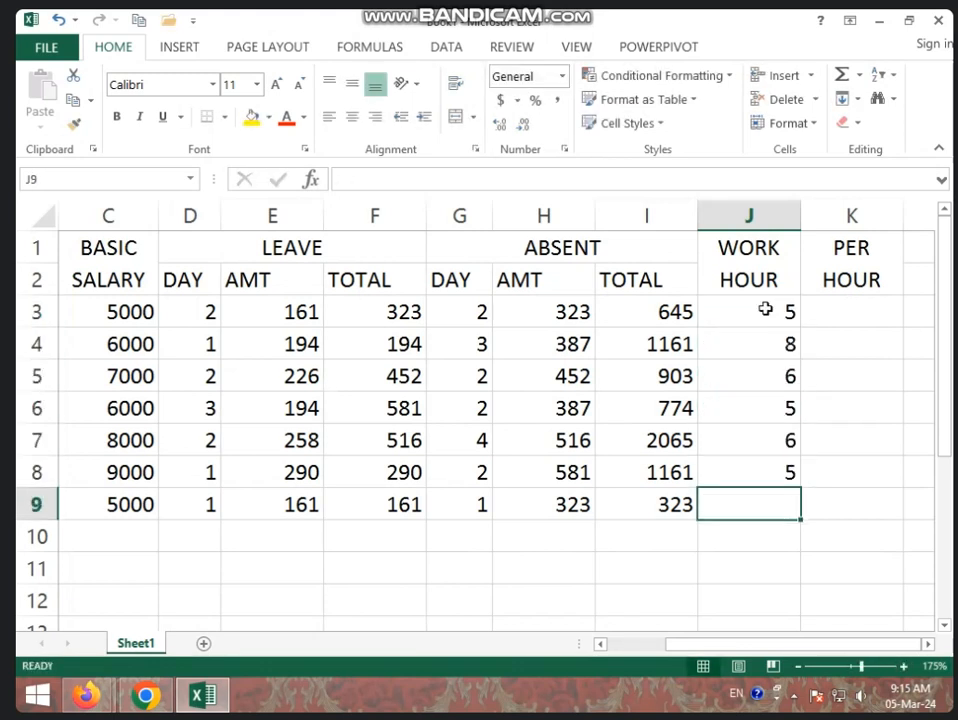
{"action": "type", "text": "7"}
{"action": "key", "text": "Return"}
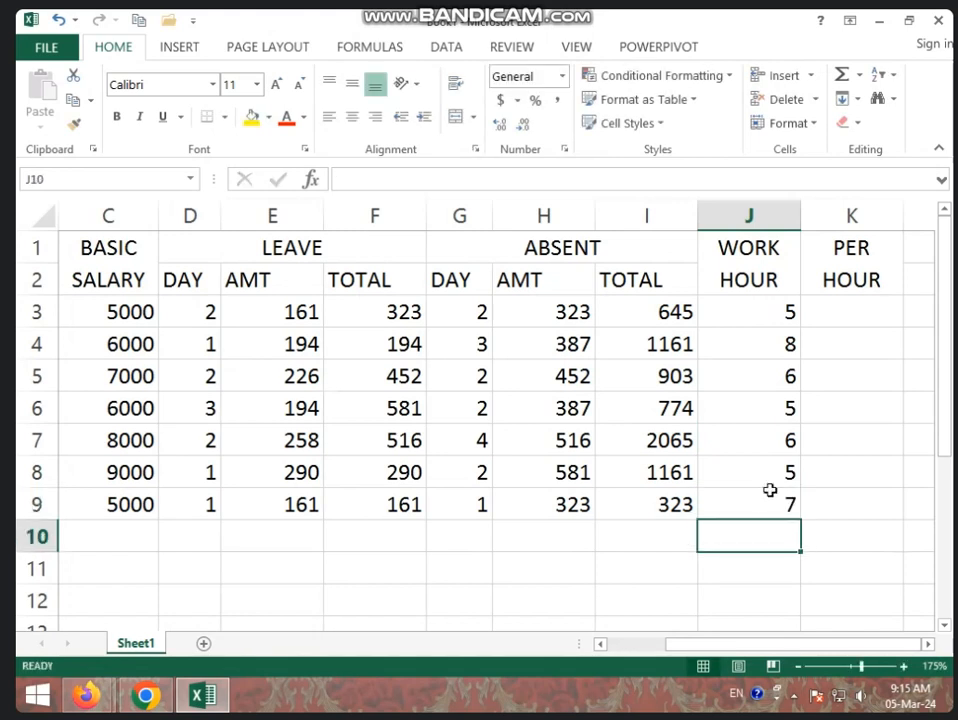
{"action": "left_click", "coordinate": [831, 316]}
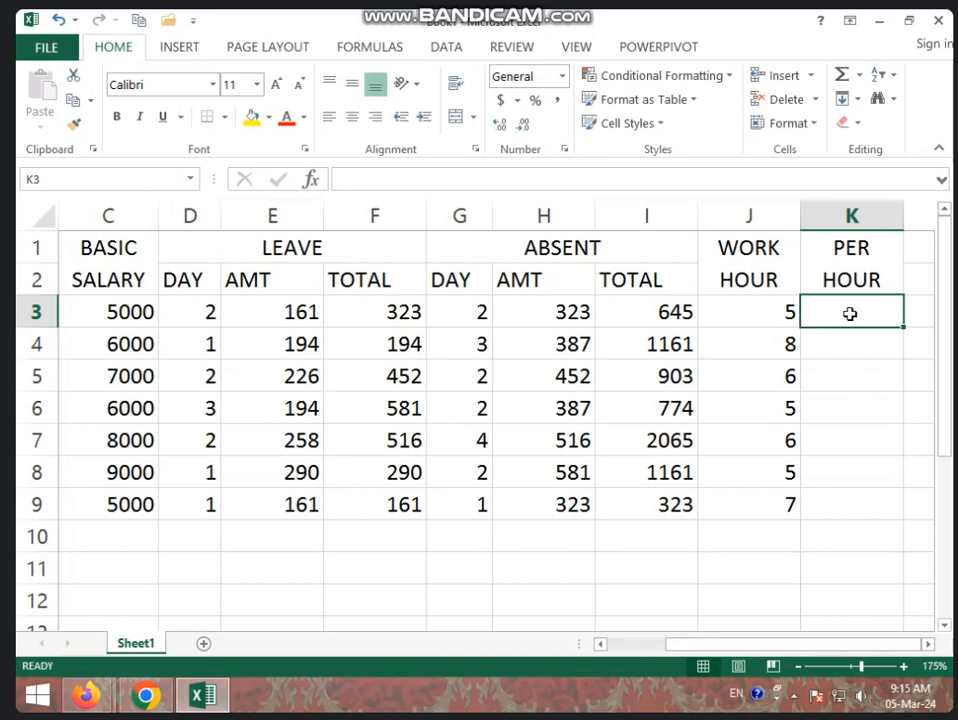
{"action": "type", "text": "="}
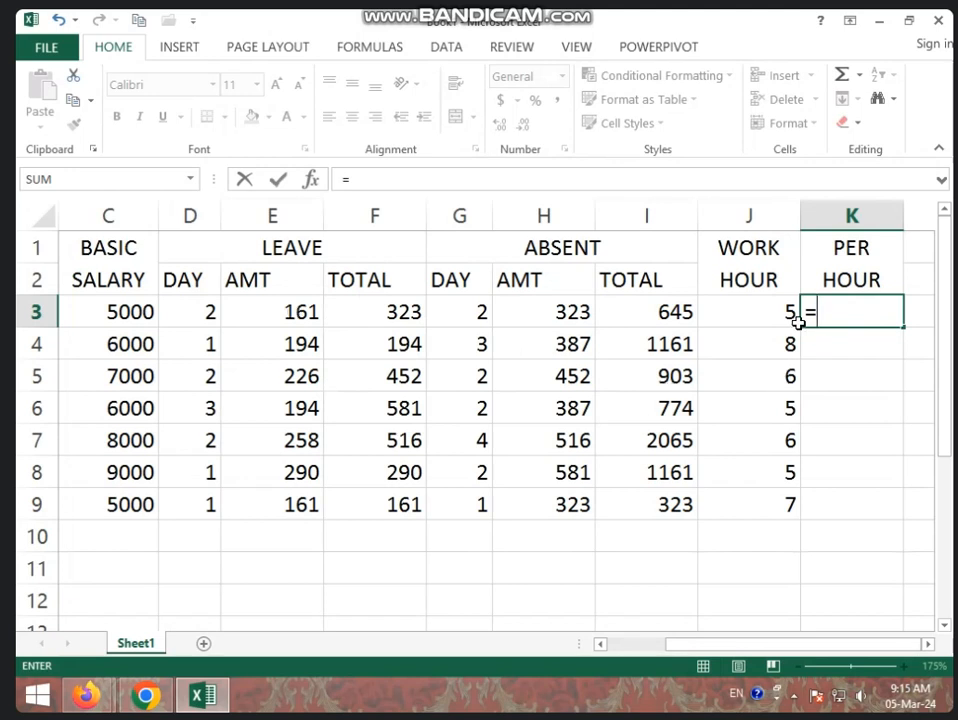
{"action": "left_click", "coordinate": [311, 313]}
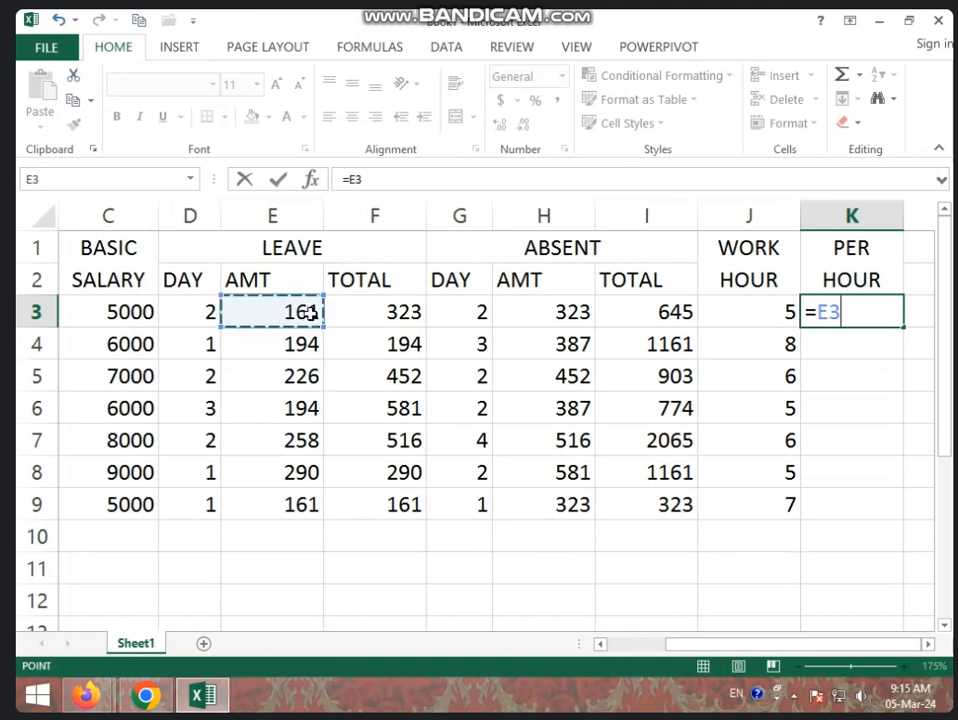
{"action": "type", "text": "/"}
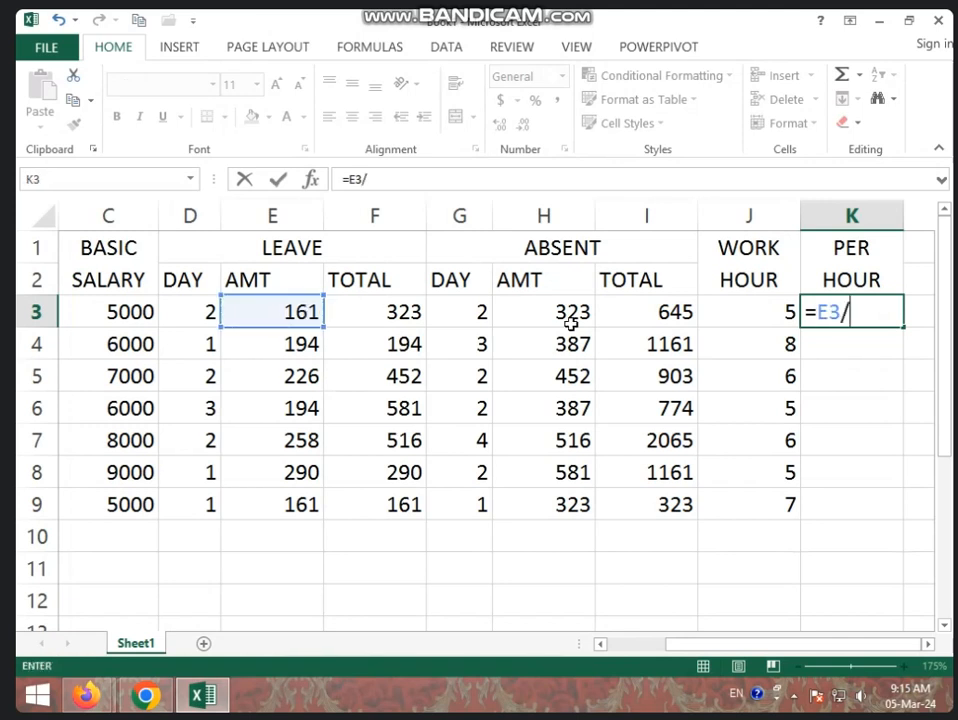
{"action": "left_click", "coordinate": [740, 311]}
{"action": "key", "text": "Return"}
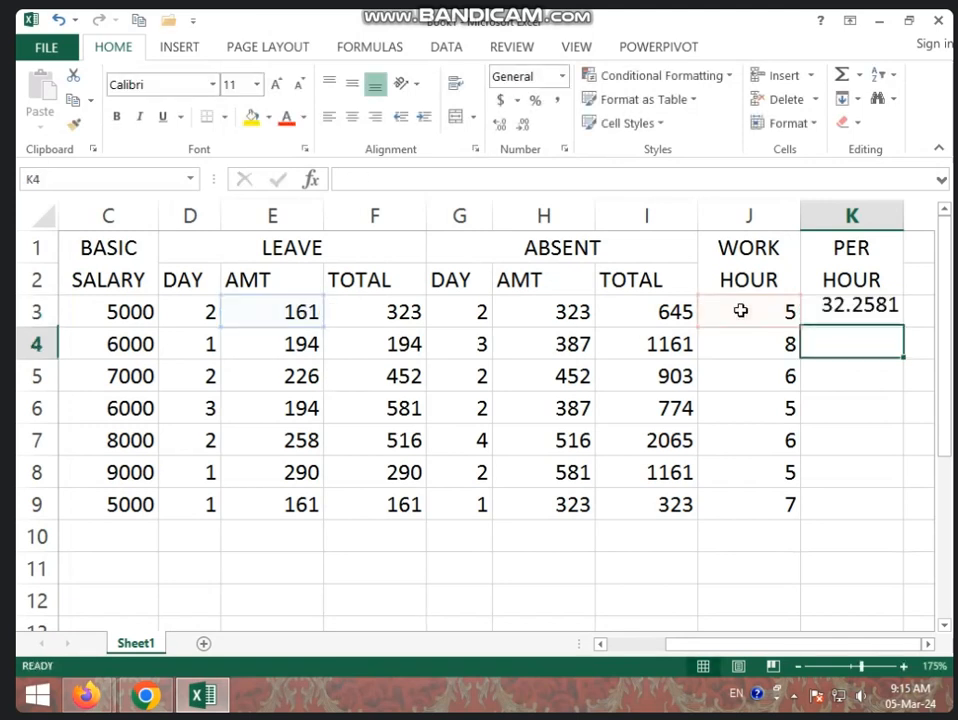
{"action": "left_click", "coordinate": [826, 315]}
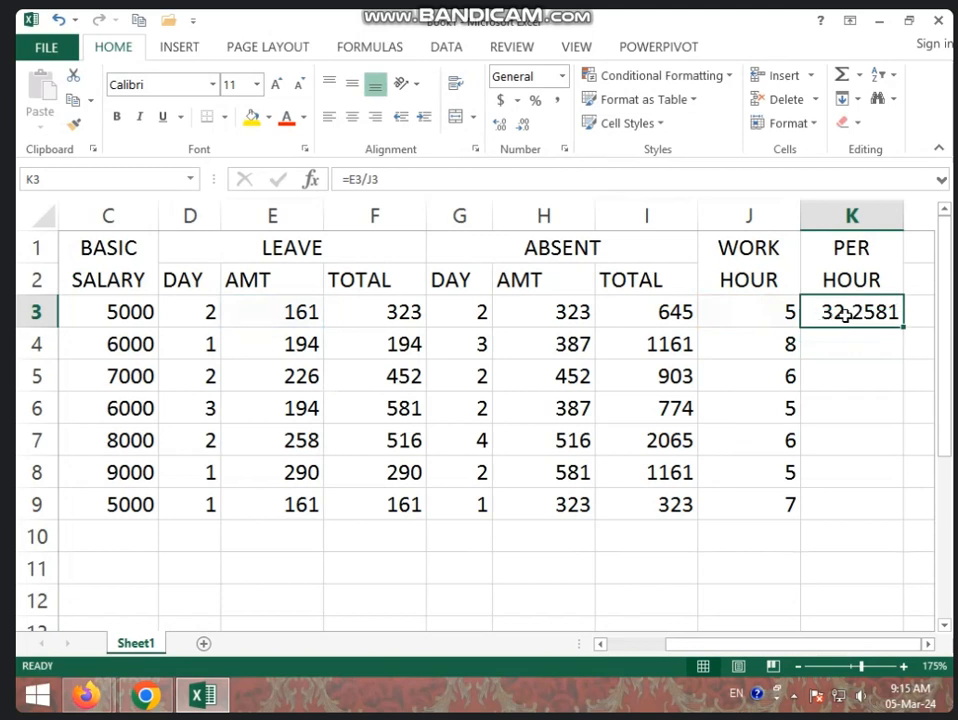
{"action": "key", "text": "BackSpace"}
{"action": "left_click", "coordinate": [868, 382]}
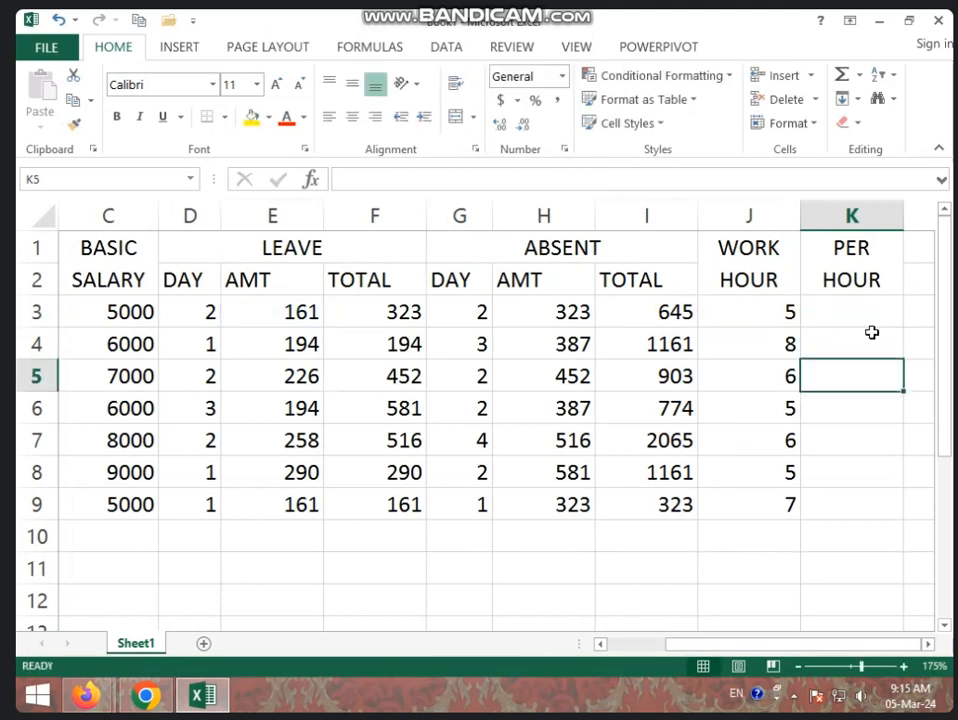
- Calculate the hourly rate in K3 with the formula =E3/J3 and fill it down to K9
{"action": "left_click", "coordinate": [870, 322]}
{"action": "type", "text": "="}
{"action": "left_click", "coordinate": [306, 312]}
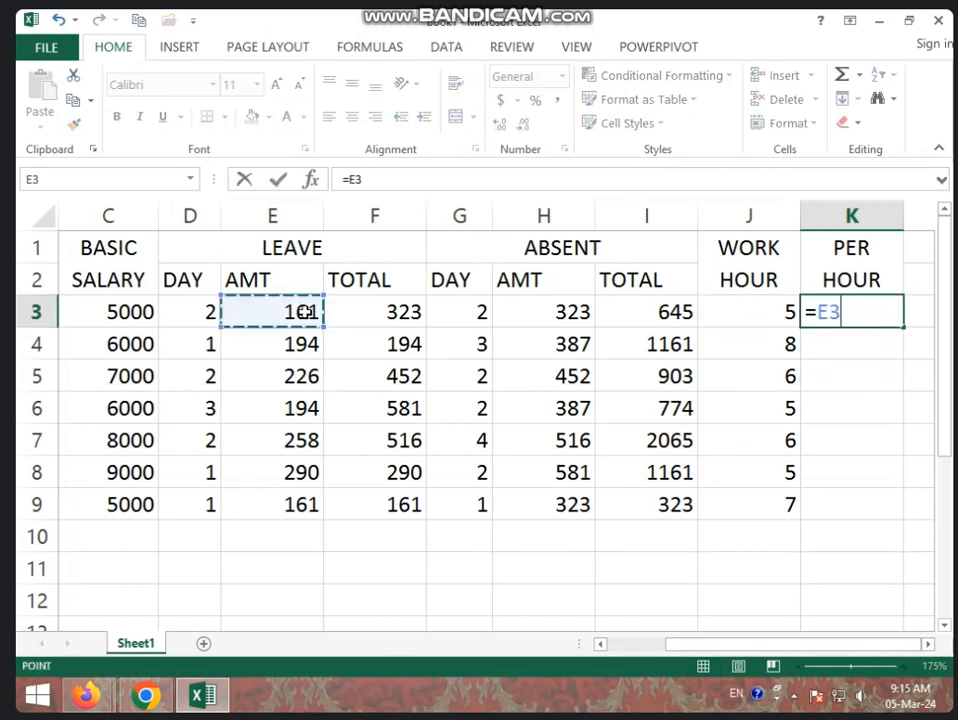
{"action": "type", "text": "/"}
{"action": "left_click", "coordinate": [772, 307]}
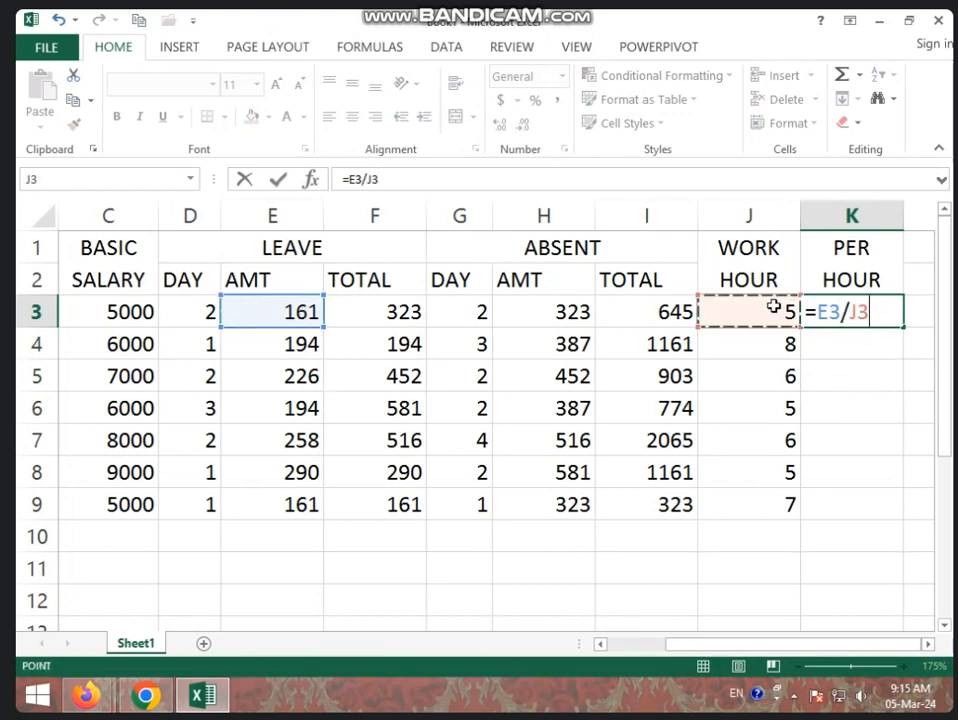
{"action": "key", "text": "Return"}
{"action": "left_click", "coordinate": [855, 310]}
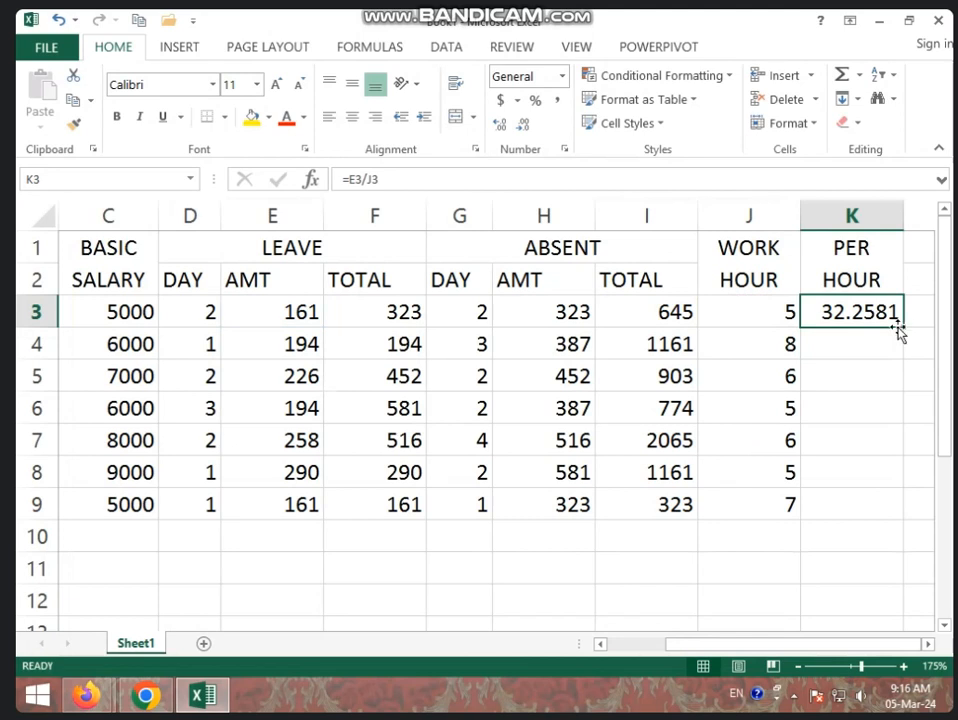
{"action": "left_click_drag", "start_coordinate": [904, 327], "coordinate": [866, 505]}
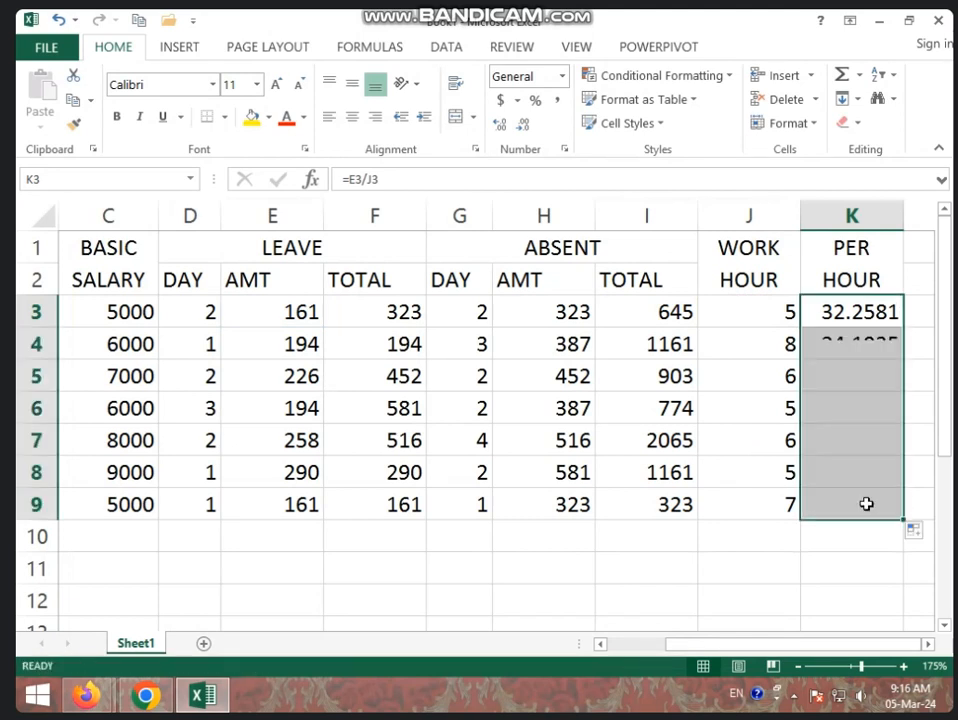
- Reduce the PER HOUR values in K3:K9 to one decimal place
{"action": "left_click", "coordinate": [522, 124]}
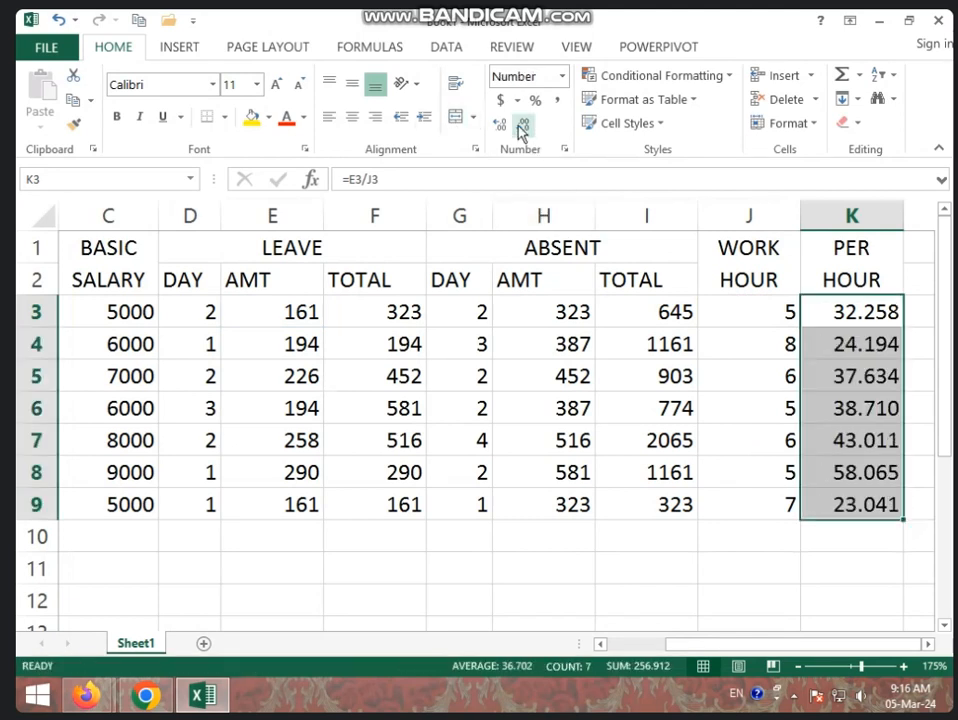
{"action": "left_click", "coordinate": [522, 124]}
{"action": "left_click", "coordinate": [522, 124]}
{"action": "left_click", "coordinate": [740, 572]}
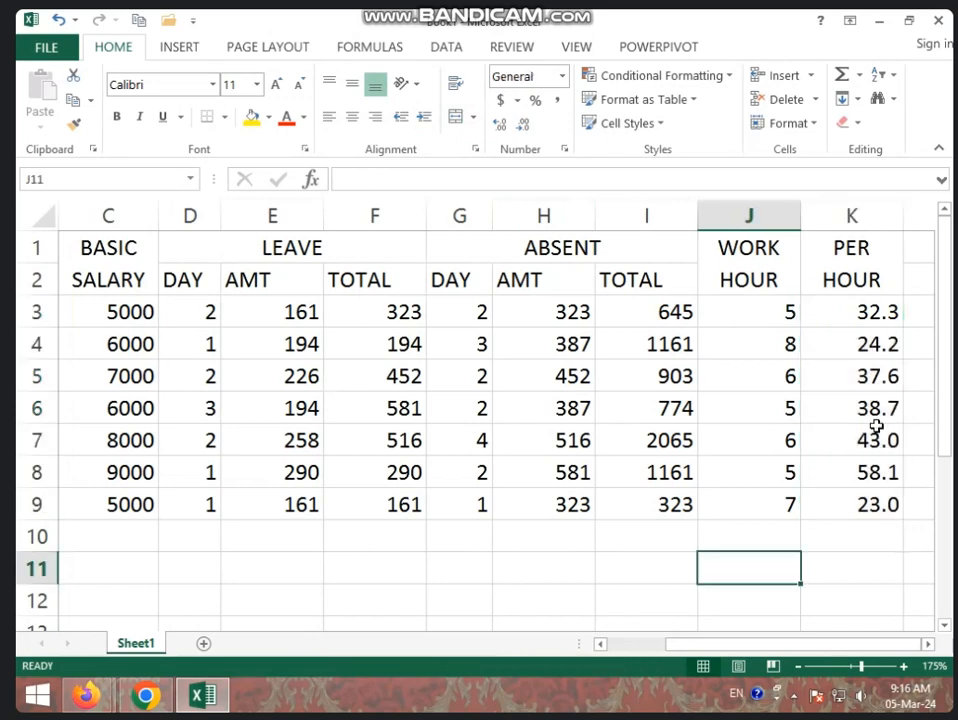
- Merge and center cells L1:L2 and enter the heading PER MIN in the merged cell
{"action": "left_click", "coordinate": [873, 220]}
{"action": "left_click_drag", "start_coordinate": [874, 222], "coordinate": [735, 214]}
{"action": "left_click", "coordinate": [646, 353]}
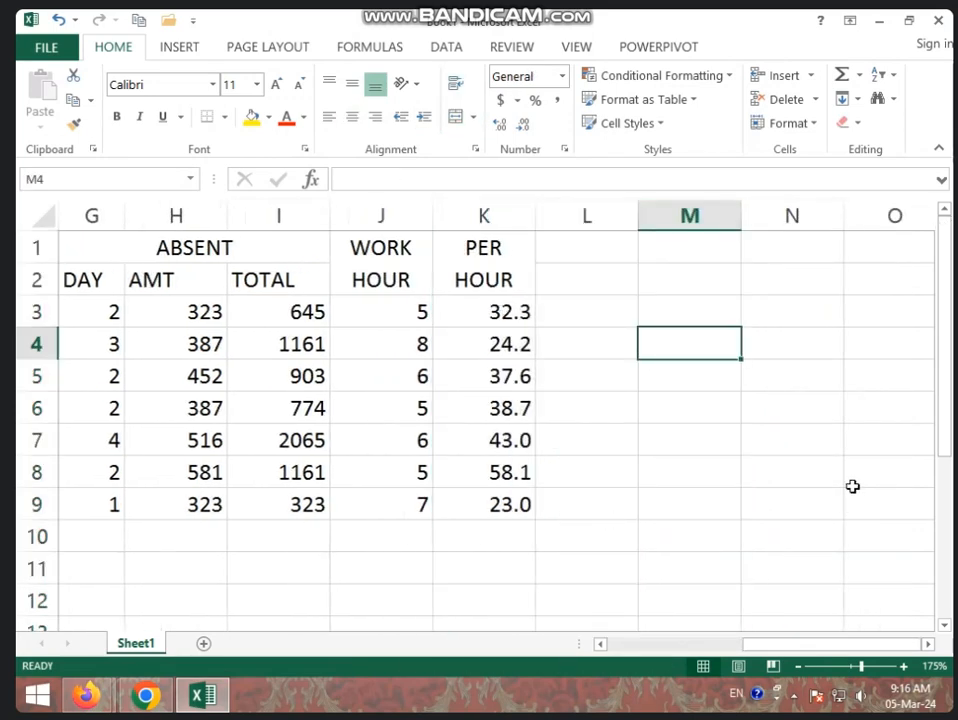
{"action": "left_click_drag", "start_coordinate": [617, 253], "coordinate": [596, 270]}
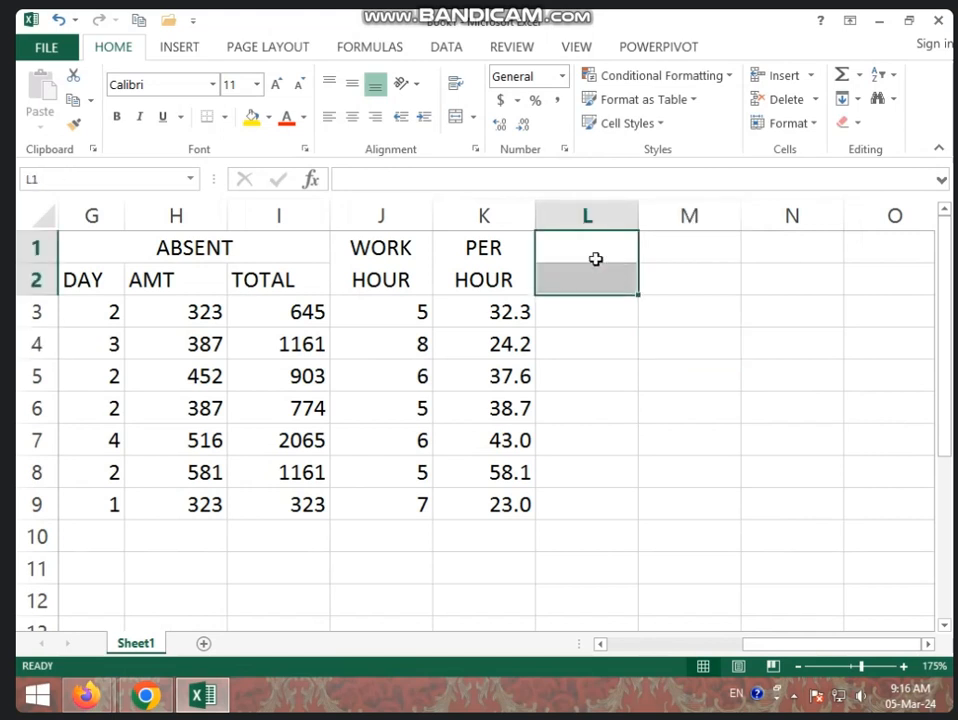
{"action": "left_click", "coordinate": [455, 119]}
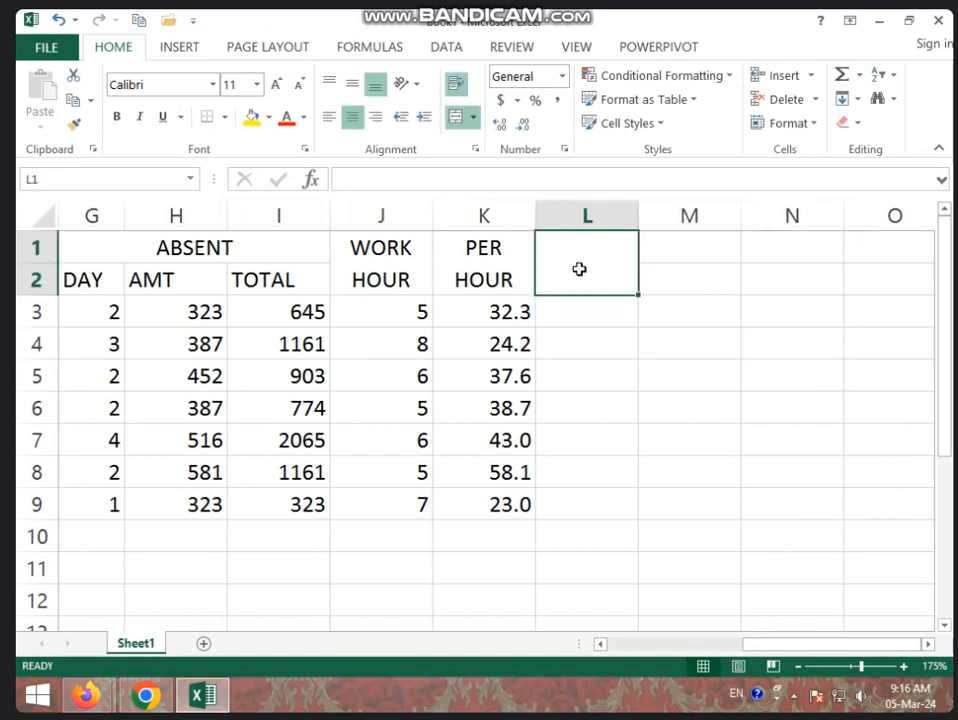
{"action": "type", "text": "PER MIN"}
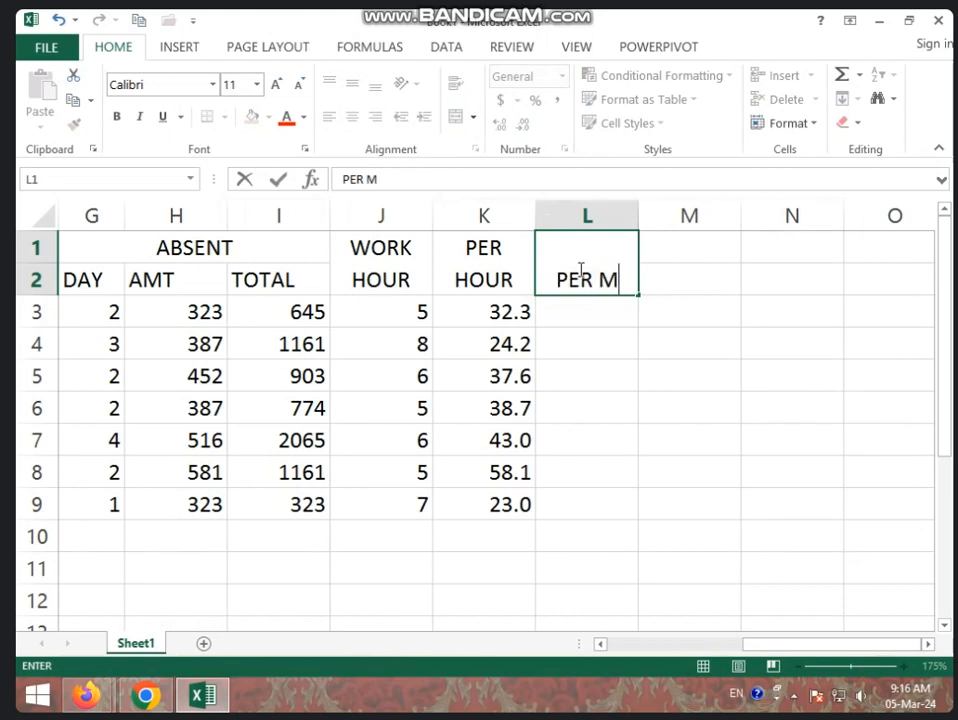
{"action": "left_click", "coordinate": [603, 314]}
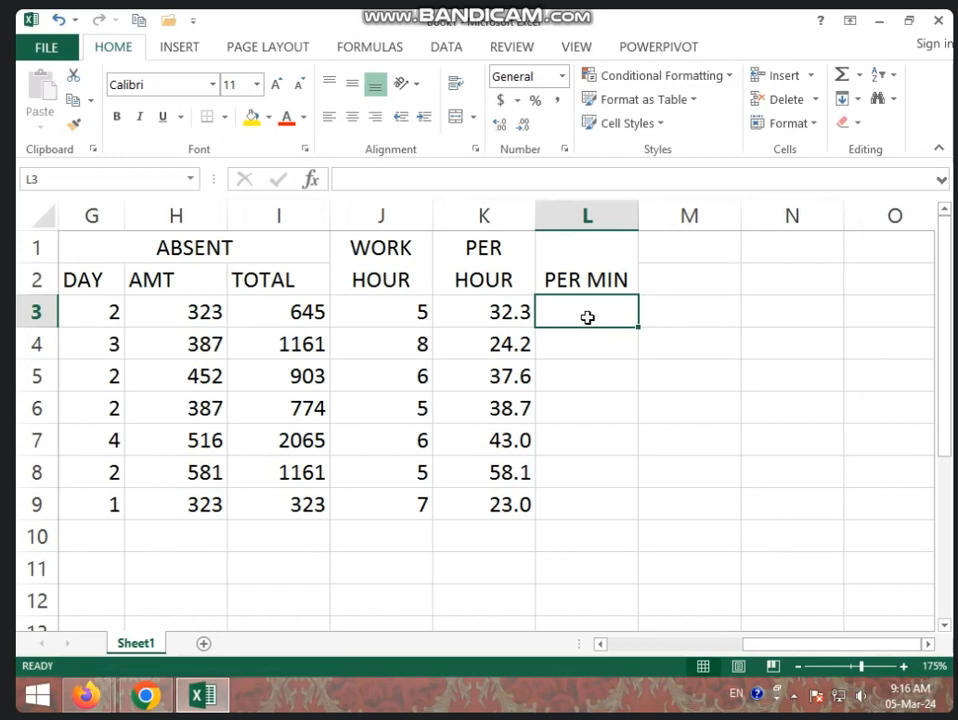
{"action": "type", "text": "="}
{"action": "left_click", "coordinate": [502, 302]}
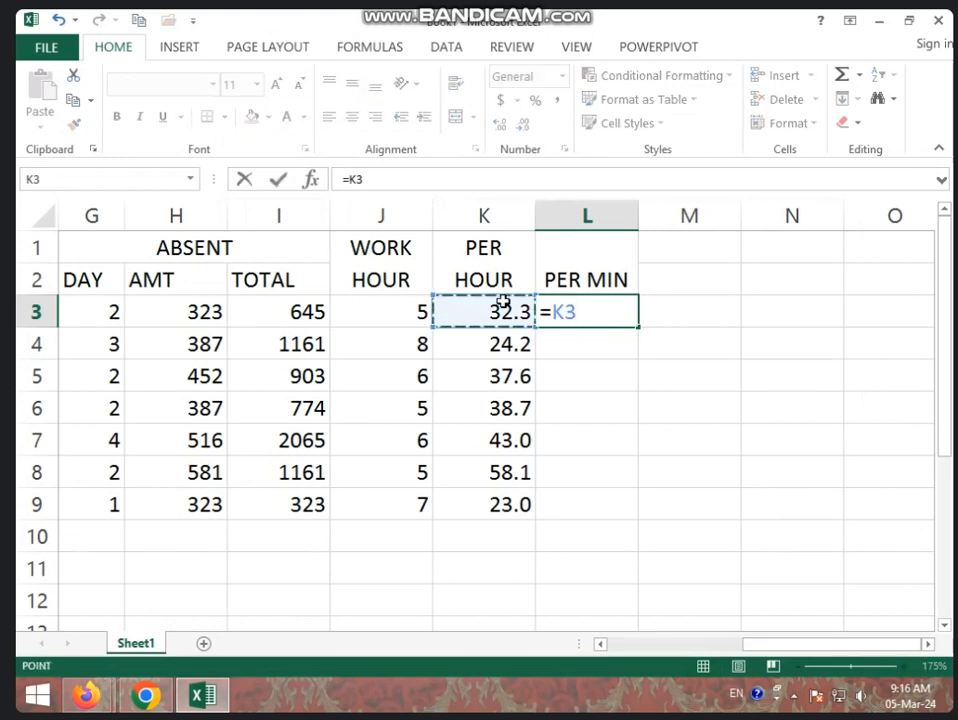
{"action": "key", "text": "BackSpace"}
{"action": "key", "text": "BackSpace"}
{"action": "key", "text": "BackSpace"}
{"action": "key", "text": "Return"}
- Clear the PER HOUR formulas from cells K3 to K9
{"action": "left_click_drag", "start_coordinate": [528, 312], "coordinate": [518, 500]}
{"action": "key", "text": "Delete"}
{"action": "left_click", "coordinate": [515, 316]}
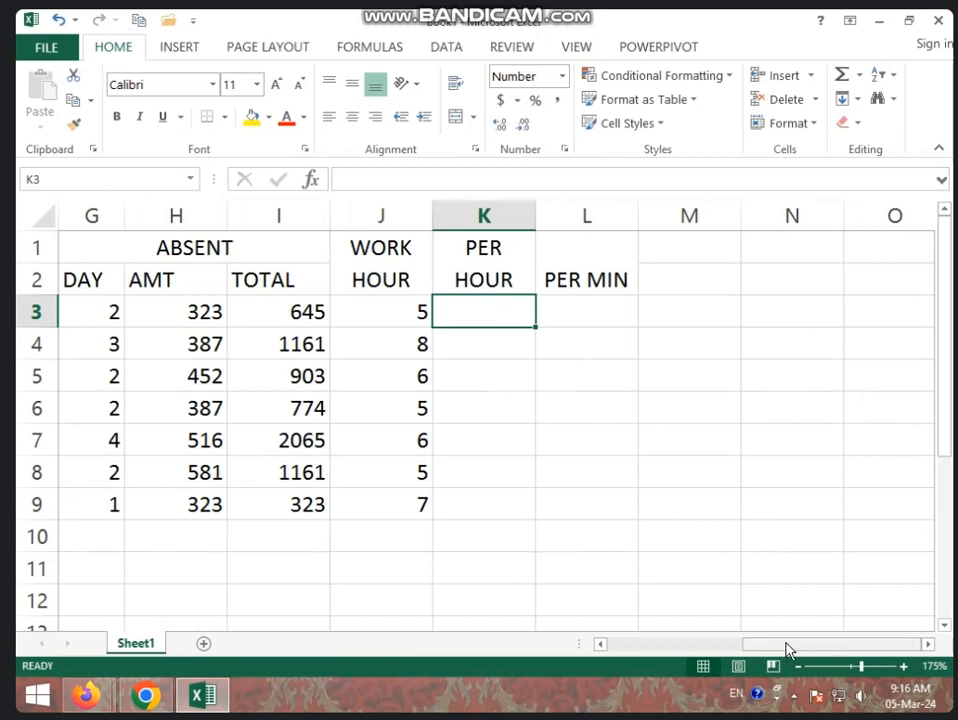
- Divide the daily LEAVE amount by the work hours in K3 with =E3/J3 and fill the formula down to K9
{"action": "left_click_drag", "start_coordinate": [787, 648], "coordinate": [730, 650]}
{"action": "left_click", "coordinate": [90, 312]}
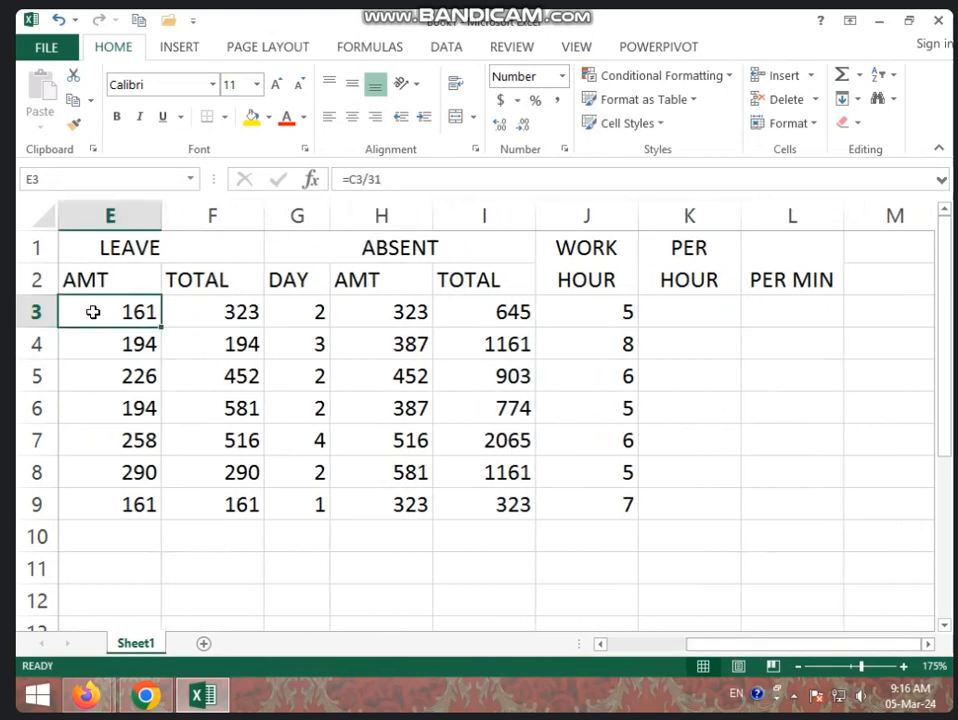
{"action": "left_click", "coordinate": [690, 312]}
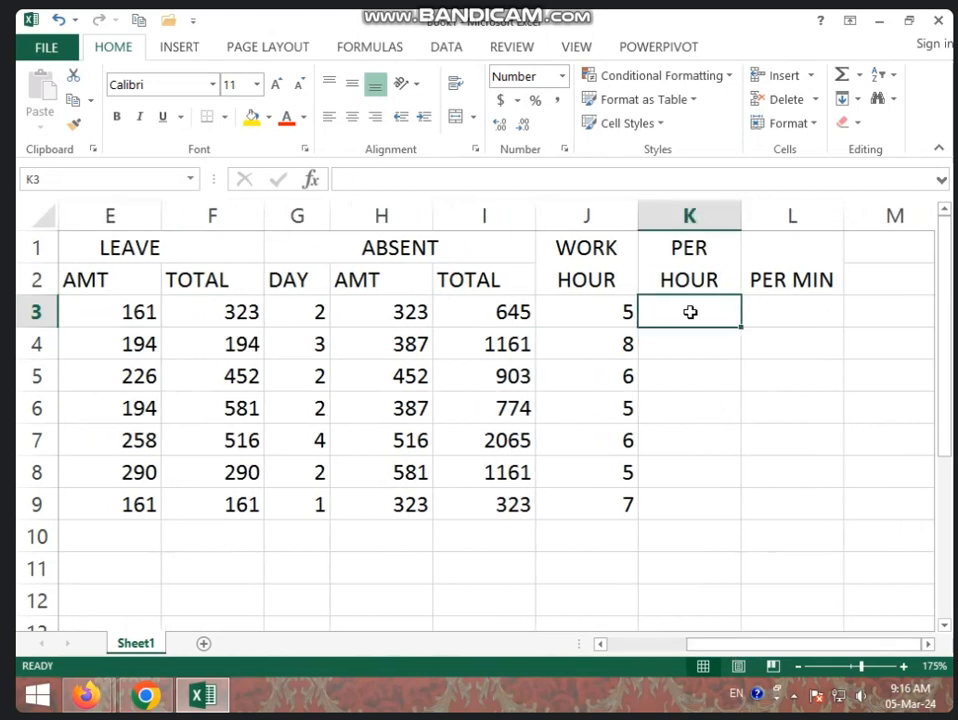
{"action": "type", "text": "="}
{"action": "left_click", "coordinate": [137, 309]}
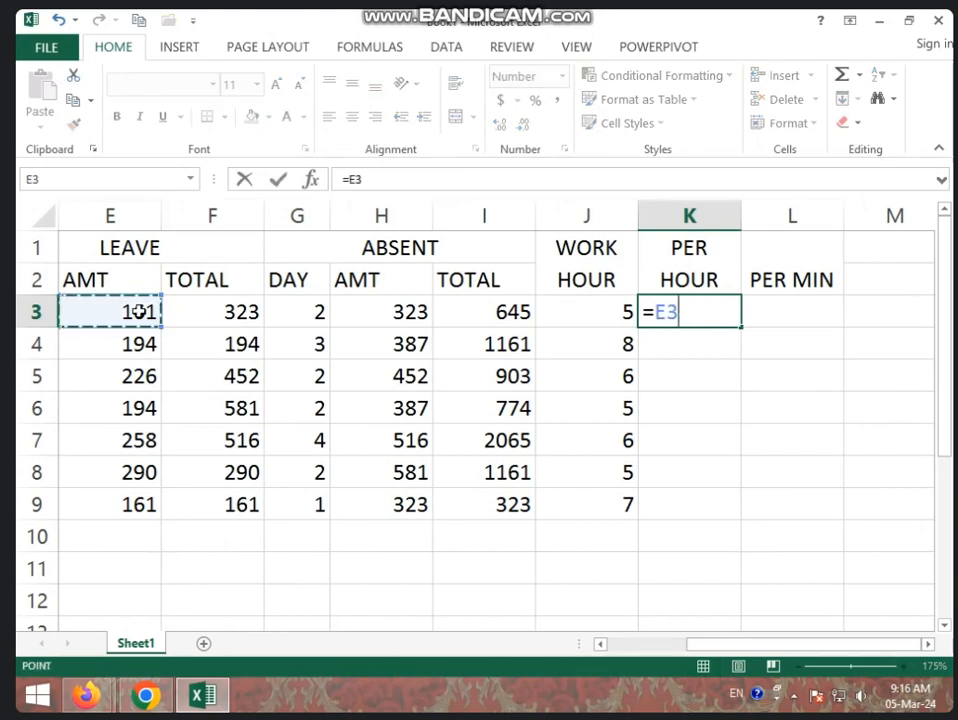
{"action": "type", "text": "/"}
{"action": "left_click", "coordinate": [620, 315]}
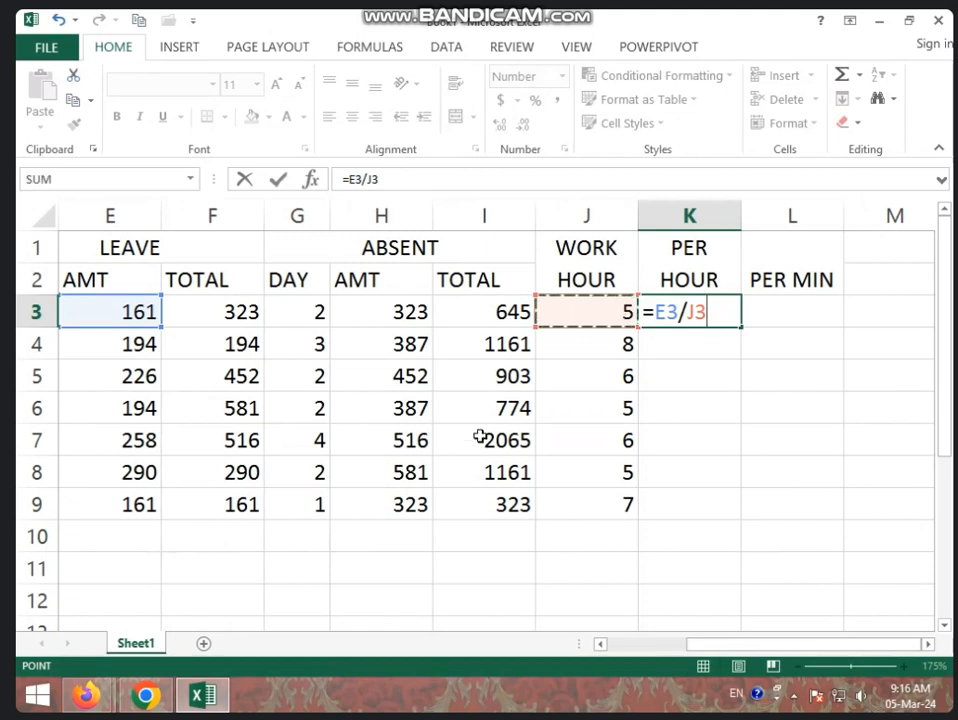
{"action": "key", "text": "Return"}
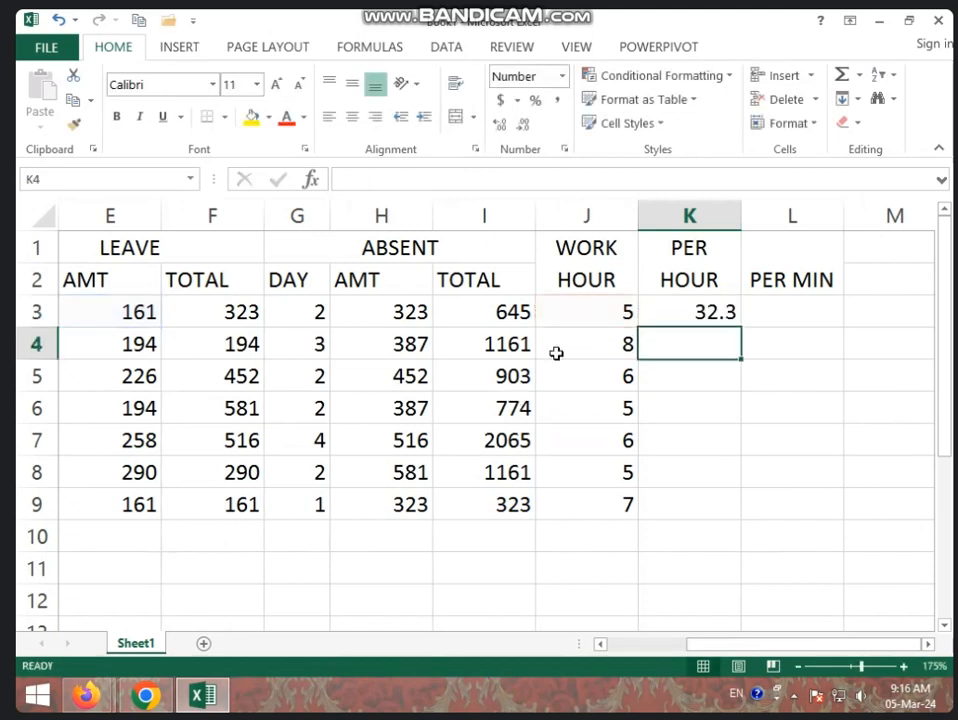
{"action": "left_click", "coordinate": [678, 310]}
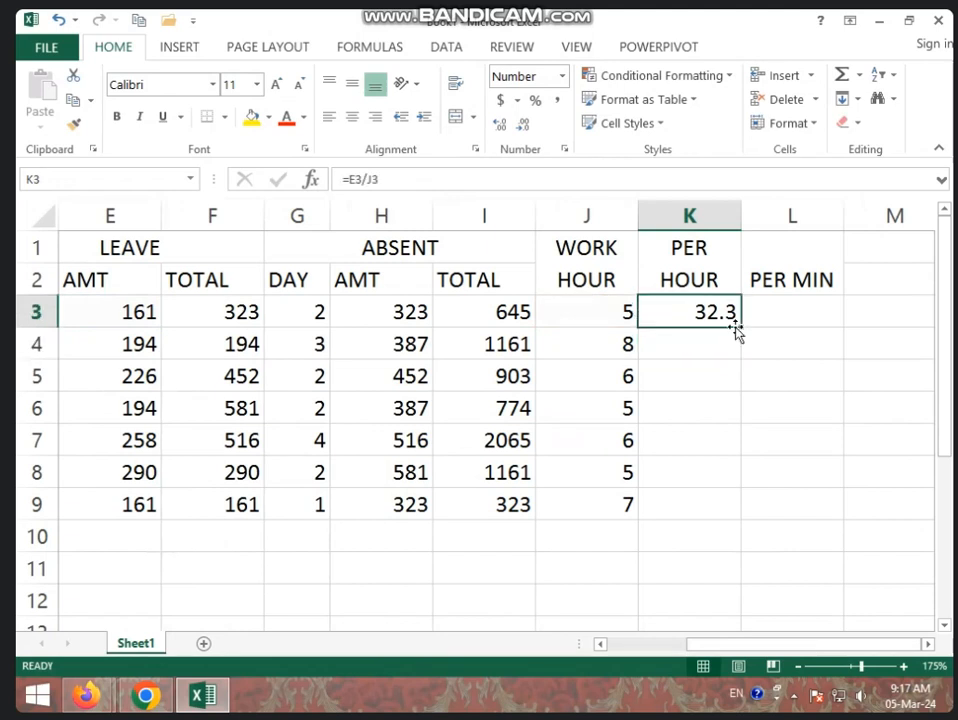
{"action": "left_click_drag", "start_coordinate": [741, 327], "coordinate": [716, 513]}
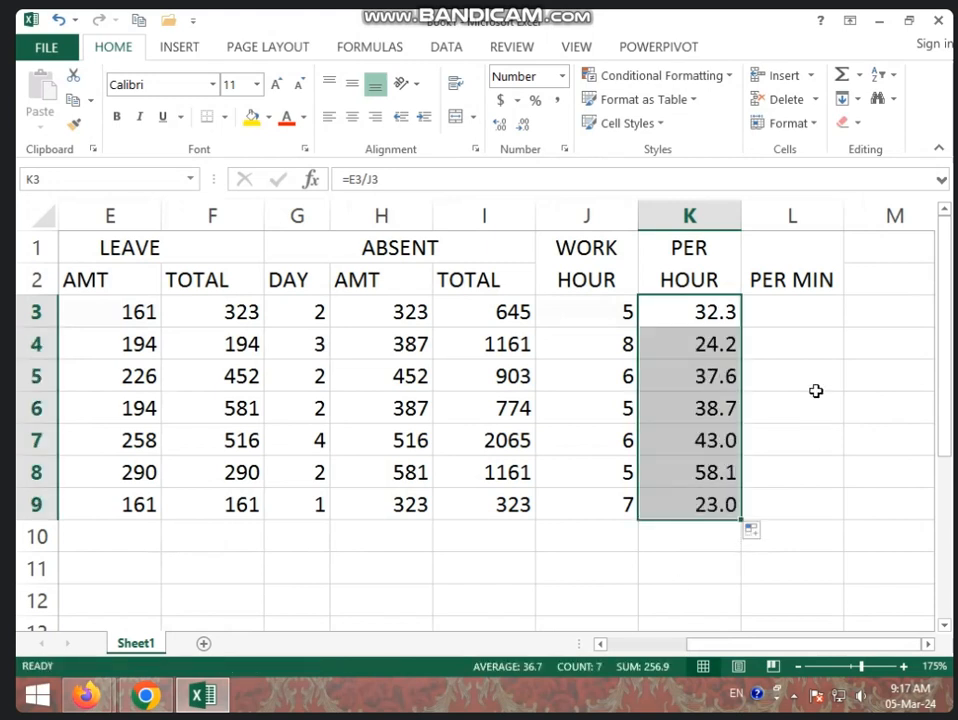
- Enter the formula =K3/60 in L3 to calculate the per-minute rate
{"action": "left_click", "coordinate": [791, 319]}
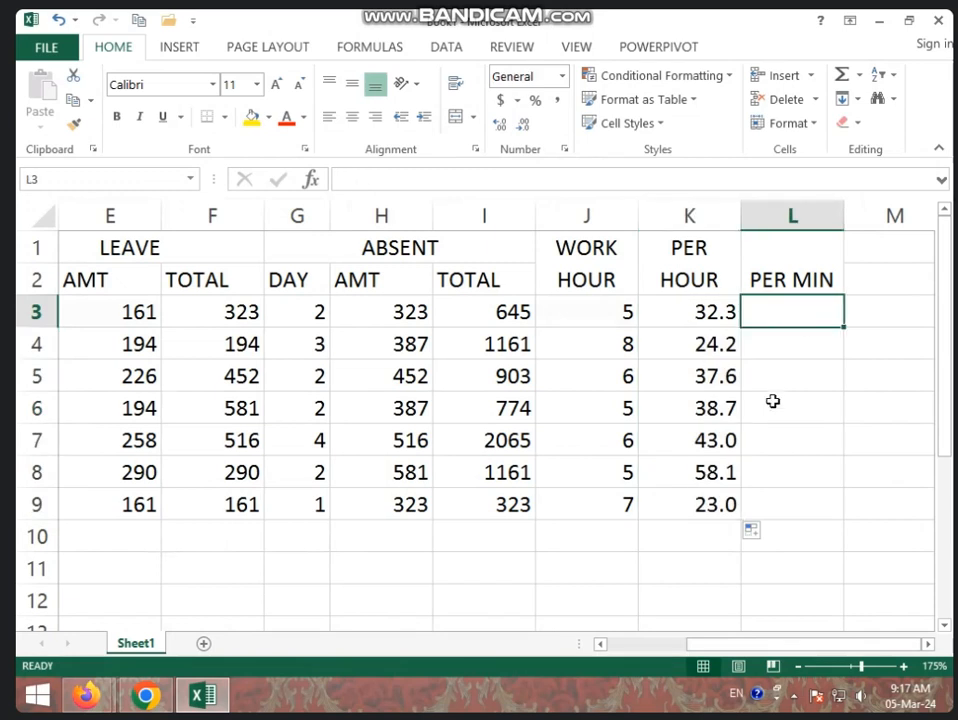
{"action": "type", "text": "="}
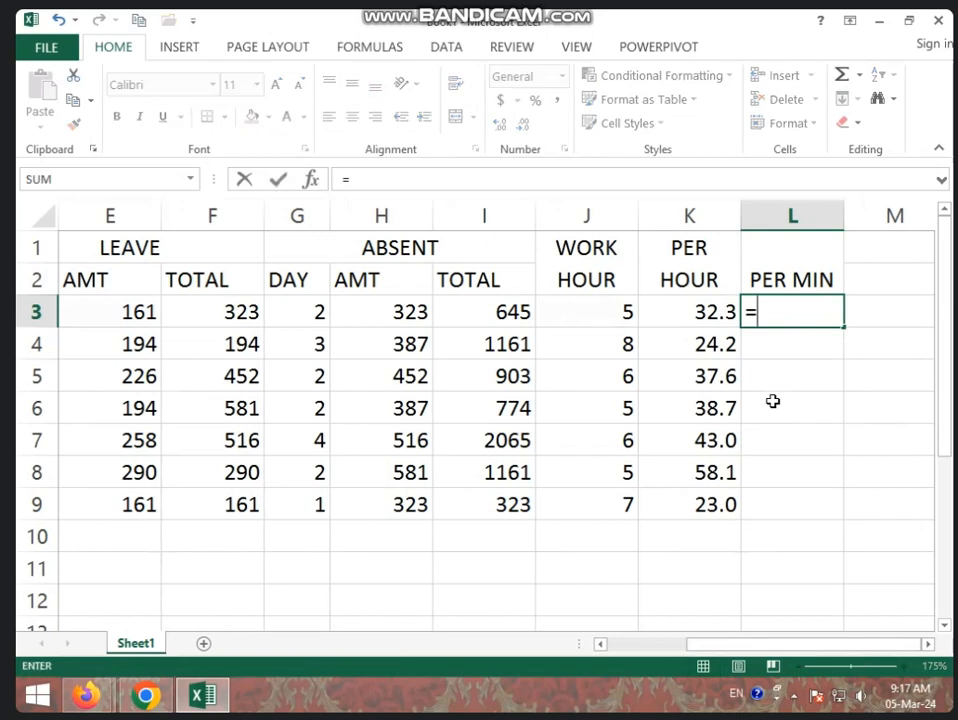
{"action": "left_click", "coordinate": [716, 311]}
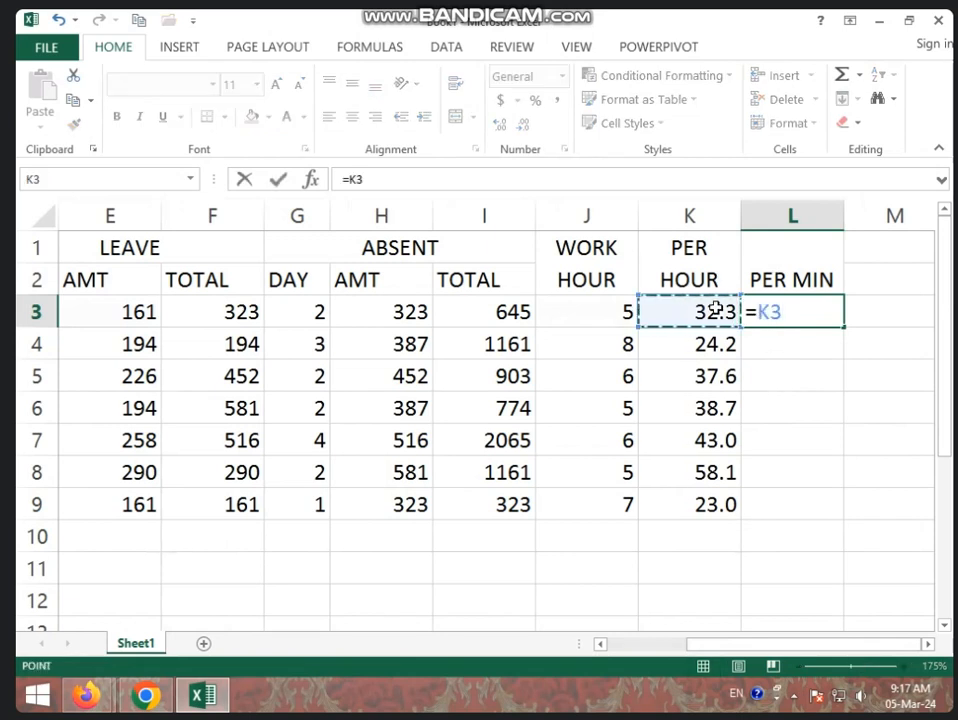
{"action": "type", "text": "/6"}
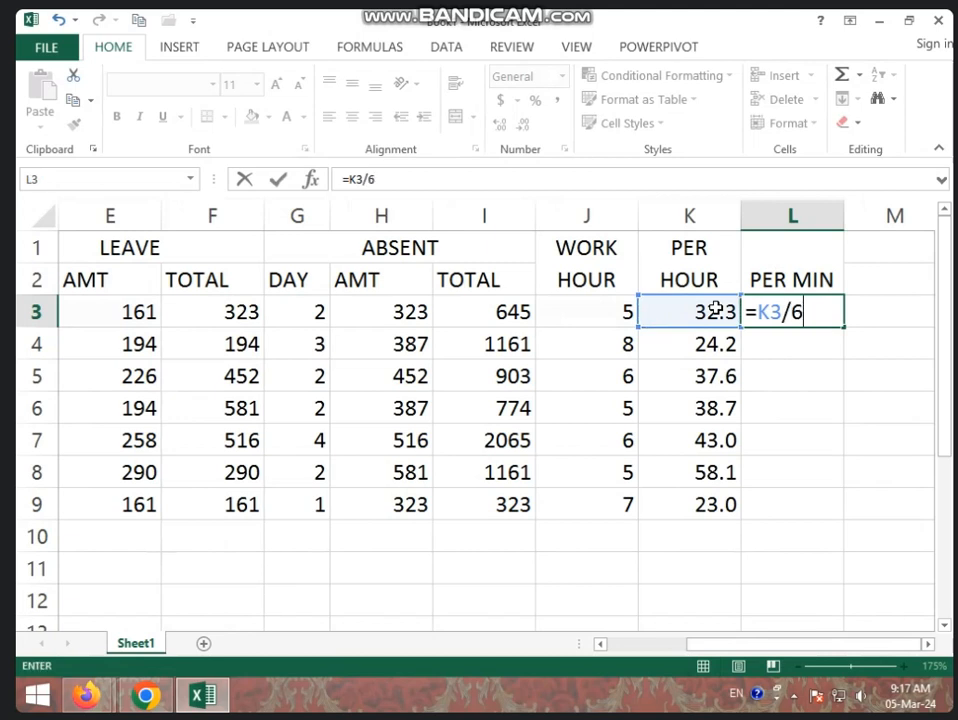
{"action": "type", "text": "0"}
{"action": "key", "text": "Return"}
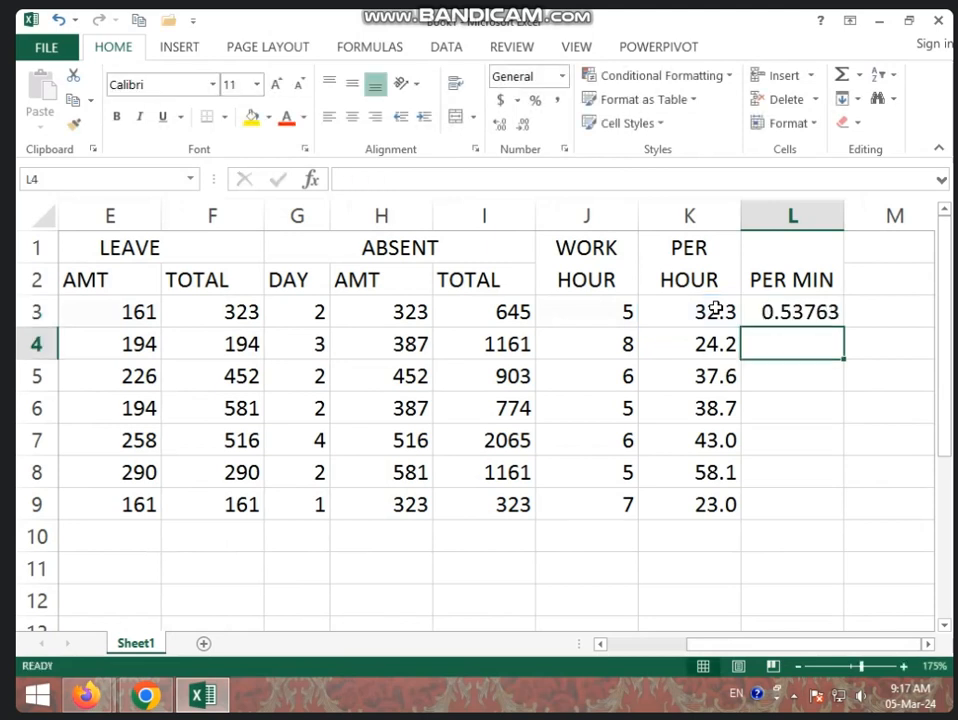
- Fill the PER MIN formula from L3 down to L9 and reduce the values to three decimal places
{"action": "left_click", "coordinate": [787, 312]}
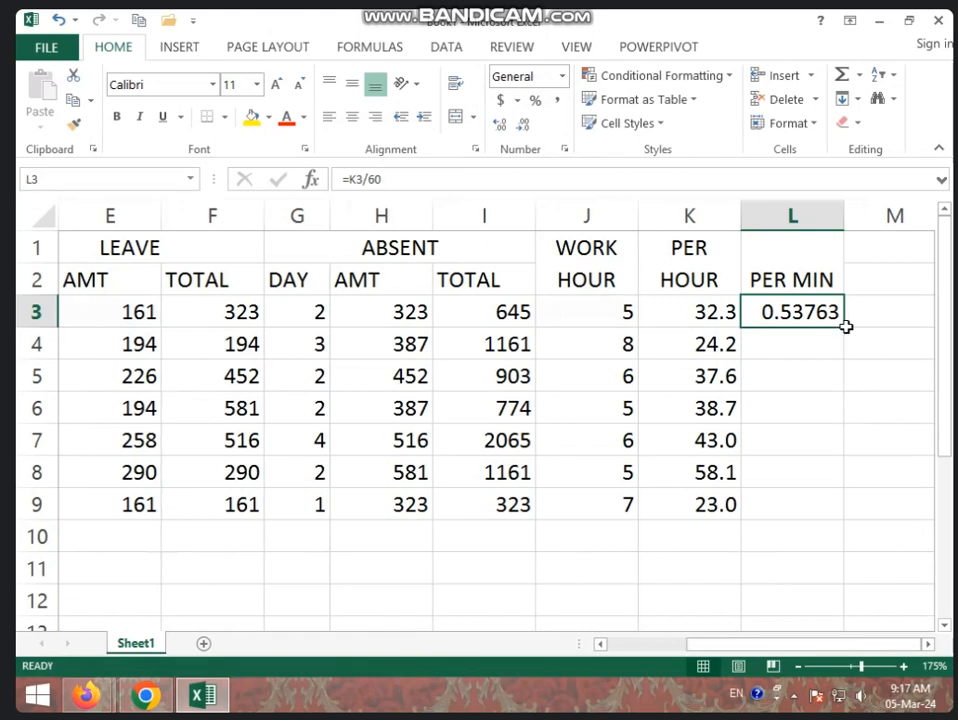
{"action": "left_click_drag", "start_coordinate": [845, 328], "coordinate": [838, 515]}
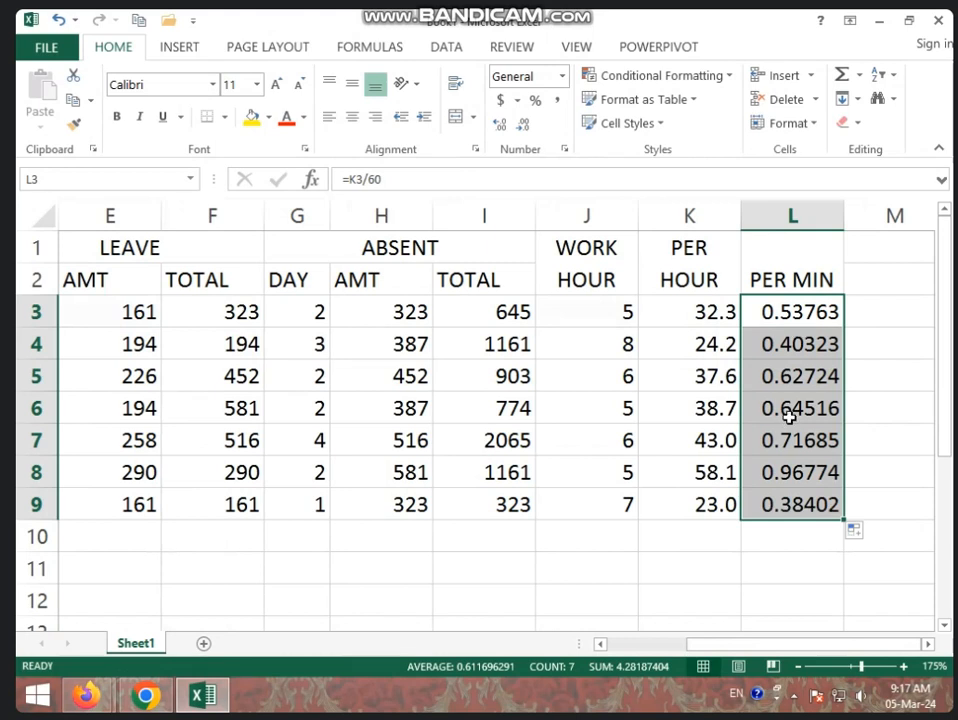
{"action": "left_click", "coordinate": [522, 124]}
{"action": "left_click", "coordinate": [522, 124]}
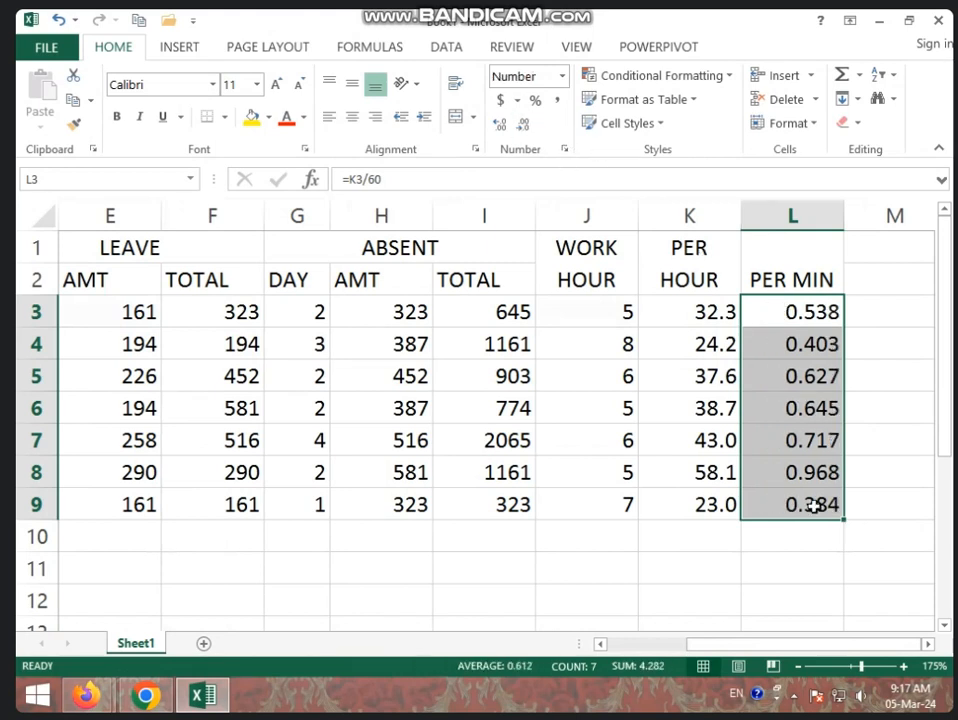
- Merge and centre cells M1 and M2 with text wrapping, and enter the heading LET MIN in the merged cell
{"action": "left_click", "coordinate": [802, 535]}
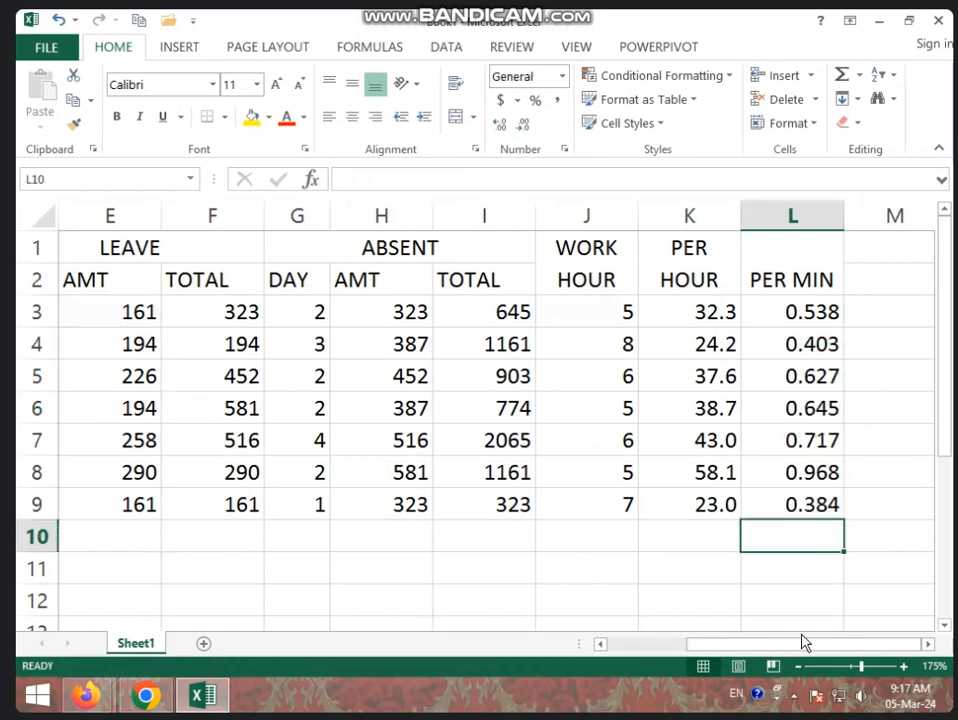
{"action": "left_click_drag", "start_coordinate": [853, 216], "coordinate": [941, 217]}
{"action": "left_click", "coordinate": [755, 295]}
{"action": "left_click_drag", "start_coordinate": [703, 250], "coordinate": [690, 280]}
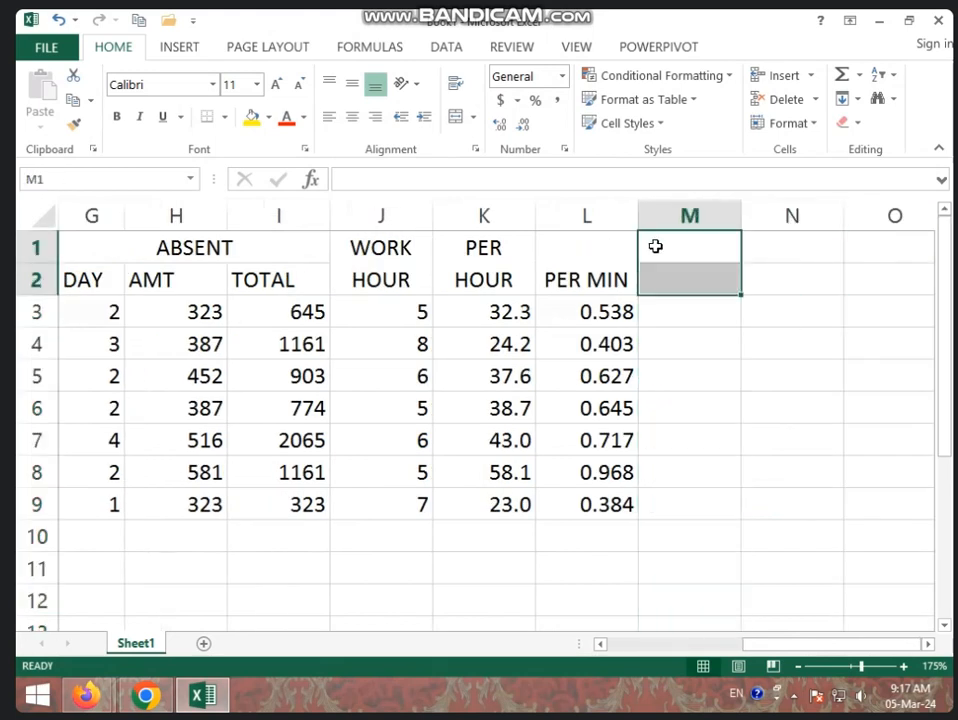
{"action": "left_click", "coordinate": [457, 117]}
{"action": "left_click", "coordinate": [455, 85]}
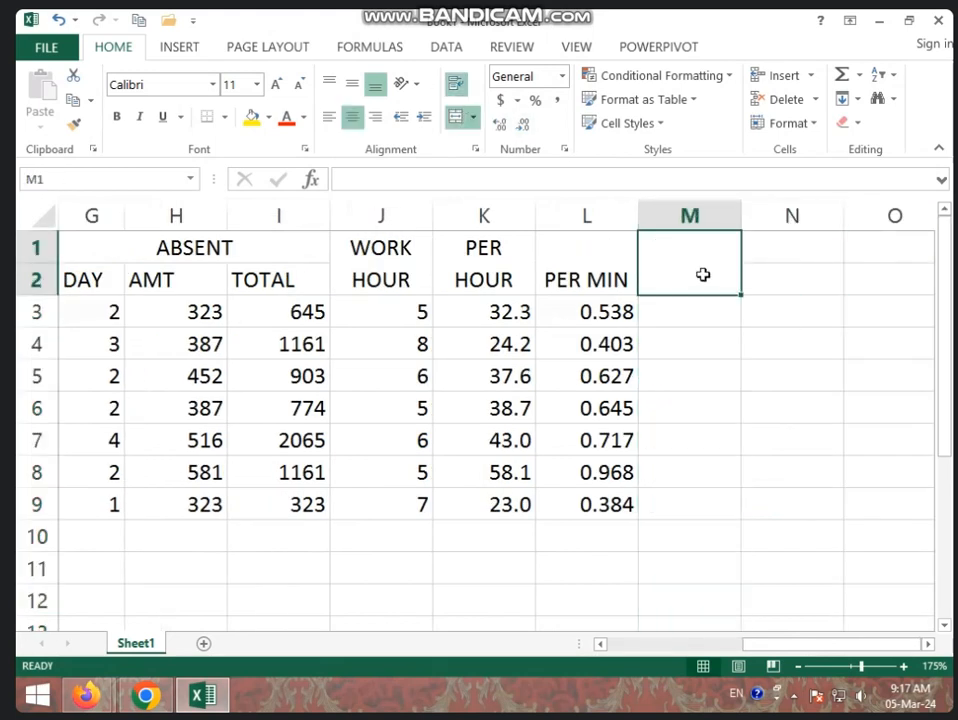
{"action": "type", "text": "LET MIN"}
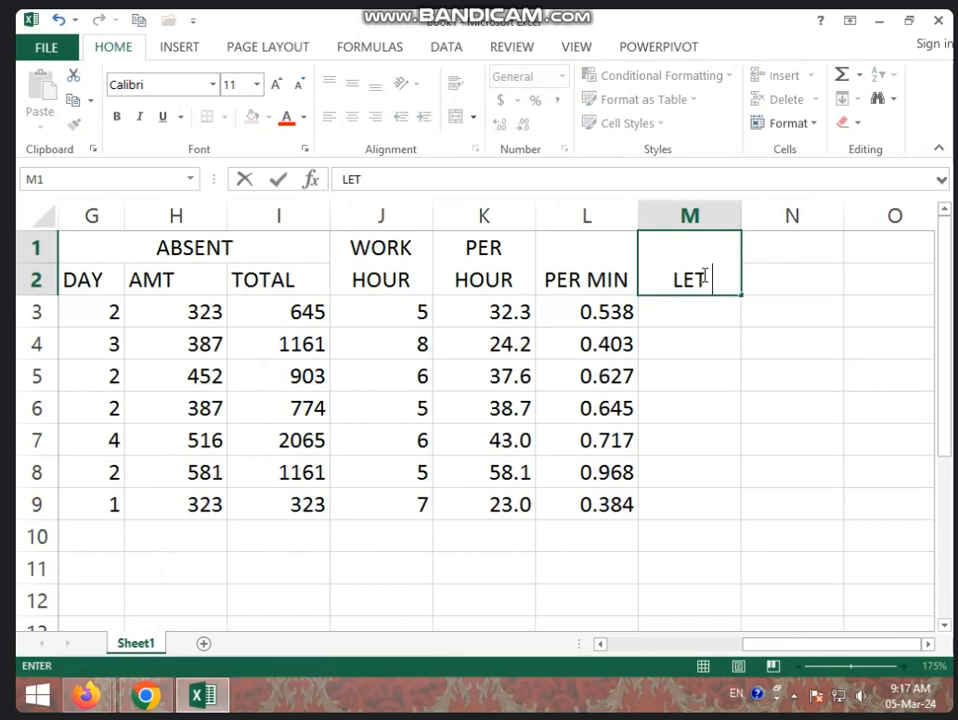
{"action": "left_click", "coordinate": [716, 317]}
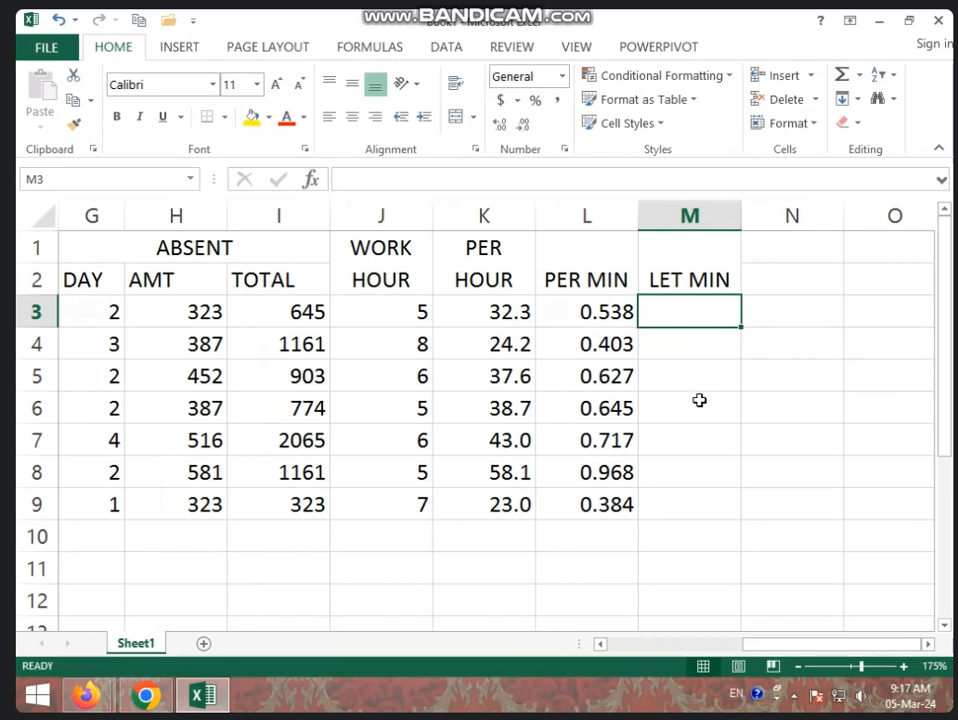
- Fill the LET MIN column from M3 to M9 with the values 50, 36, 52, 25, 41, 10 and 25
{"action": "left_click", "coordinate": [610, 317]}
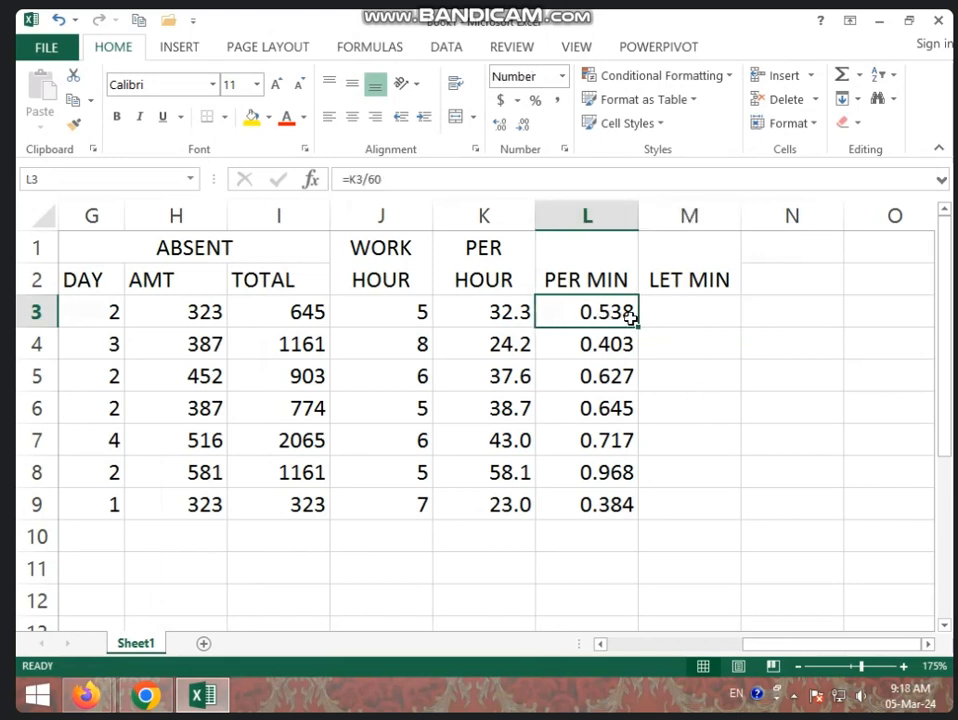
{"action": "left_click", "coordinate": [681, 318]}
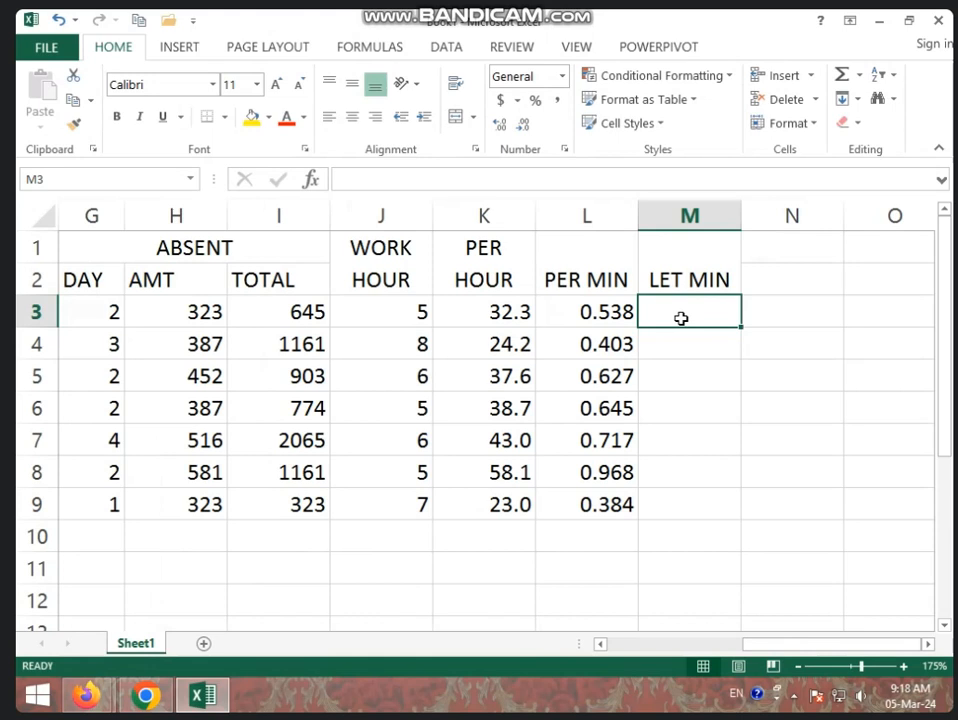
{"action": "type", "text": "50"}
{"action": "key", "text": "Return"}
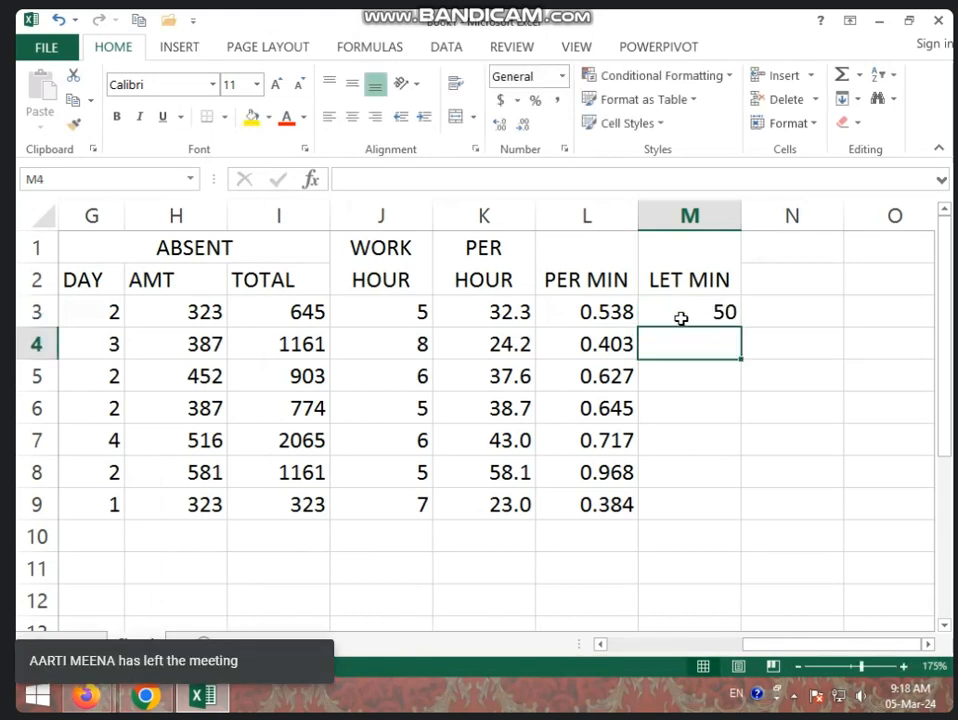
{"action": "type", "text": "36"}
{"action": "key", "text": "Return"}
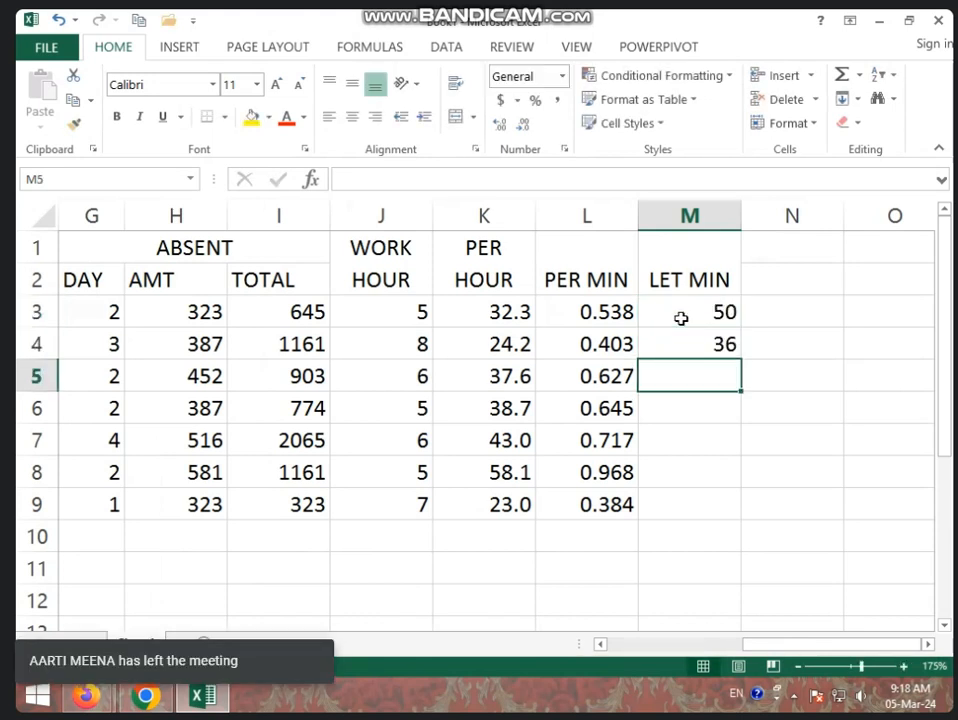
{"action": "type", "text": "52"}
{"action": "key", "text": "Return"}
{"action": "type", "text": "25"}
{"action": "key", "text": "Return"}
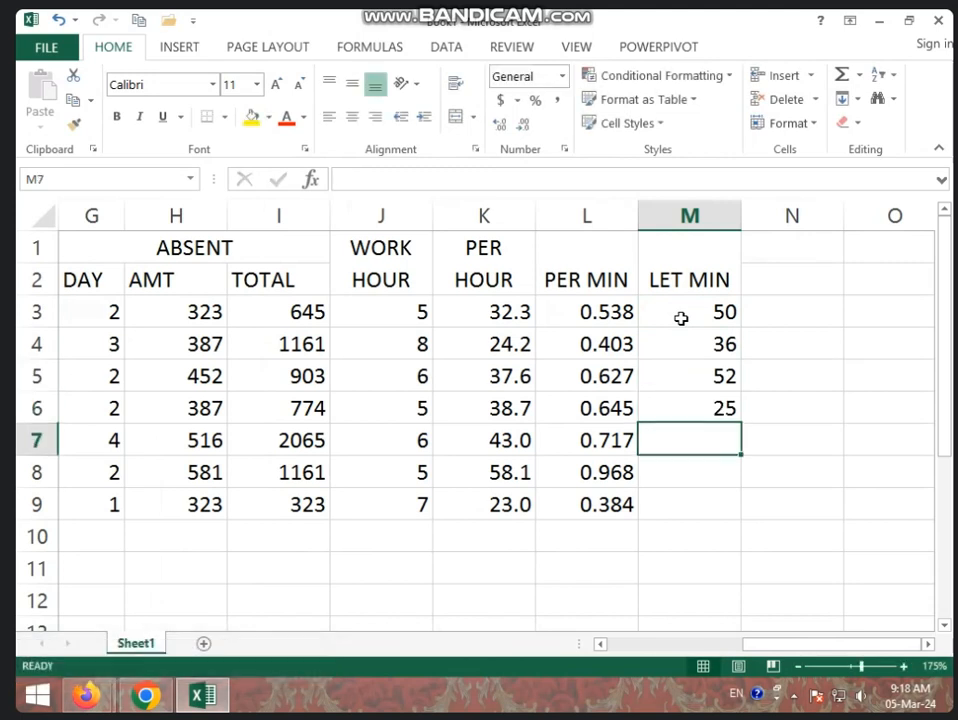
{"action": "type", "text": "41"}
{"action": "key", "text": "Return"}
{"action": "type", "text": "10"}
{"action": "key", "text": "Return"}
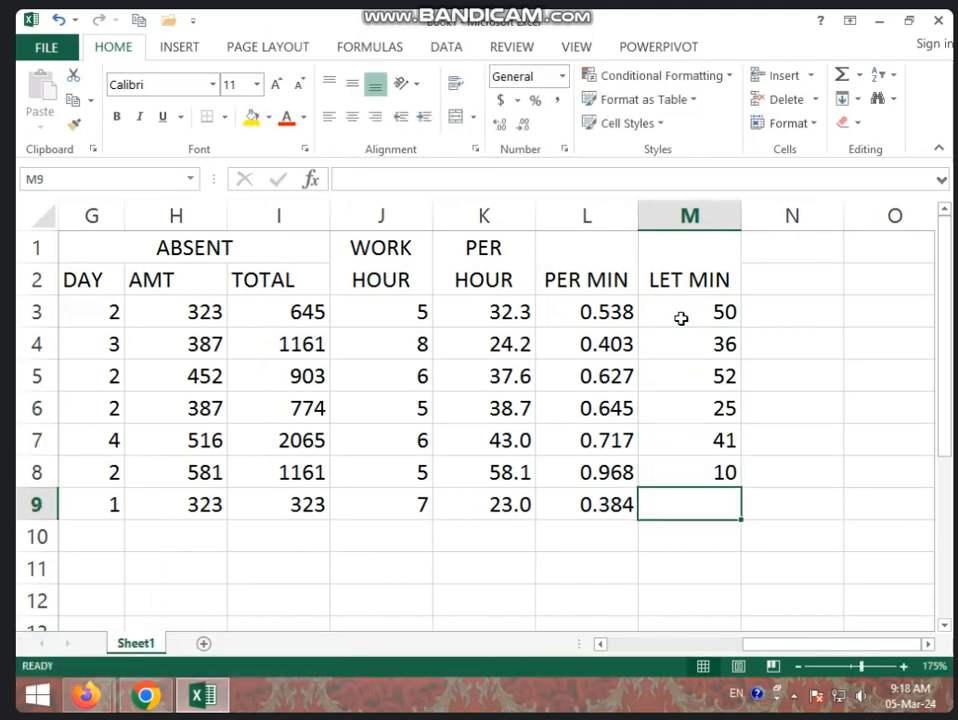
{"action": "type", "text": "25"}
{"action": "key", "text": "Return"}
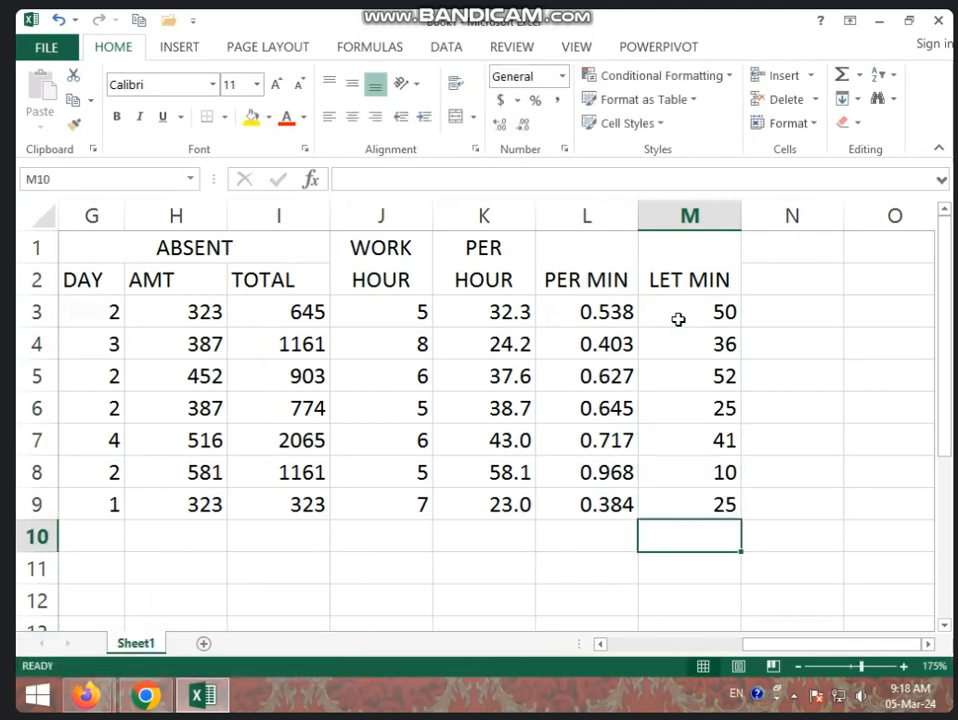